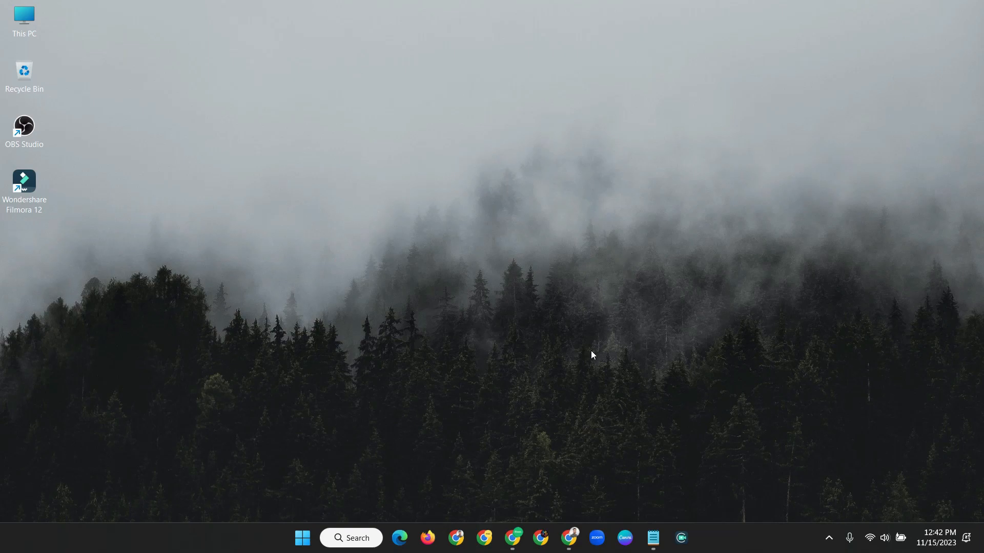
Open a Chrome browser window and maximize it
click(457, 539)
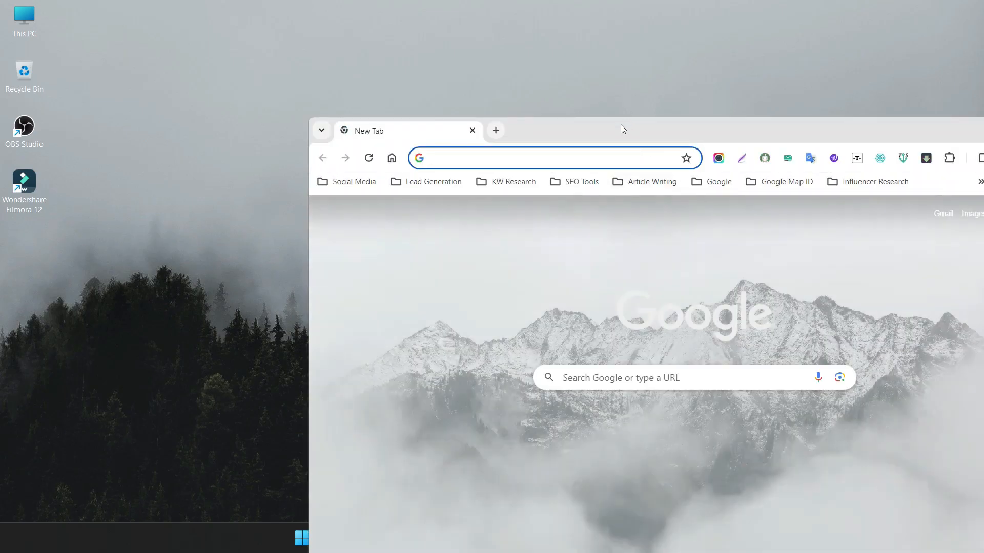
double_click(622, 127)
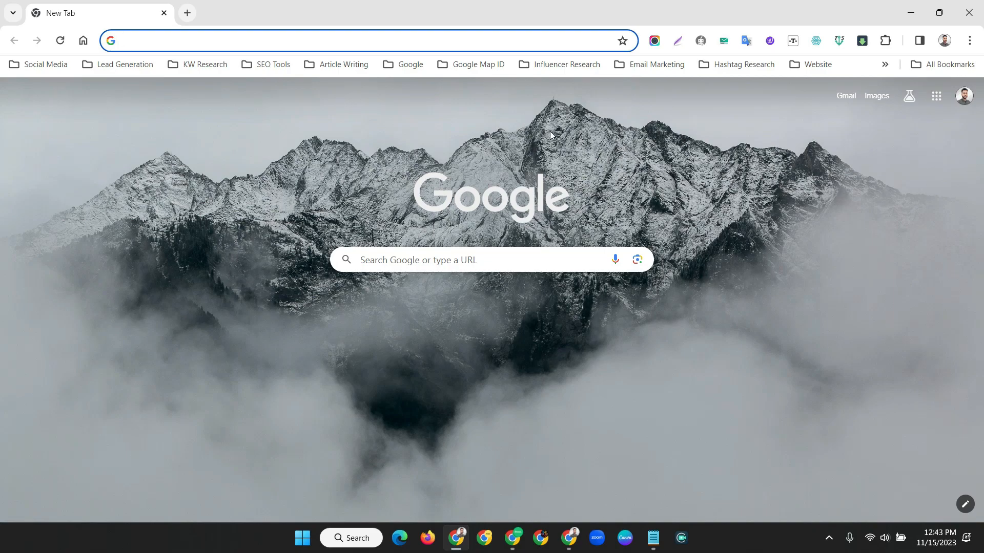
click(936, 96)
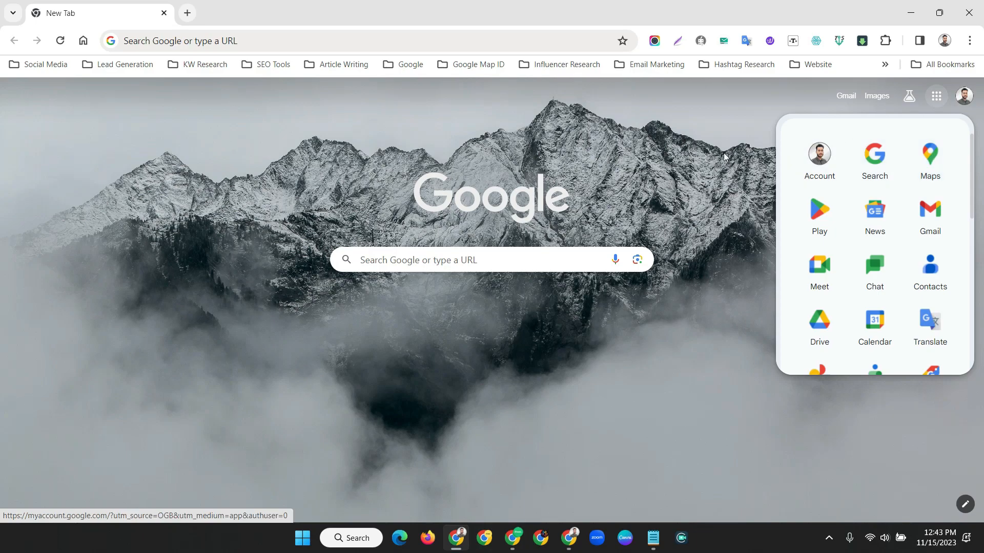
click(656, 146)
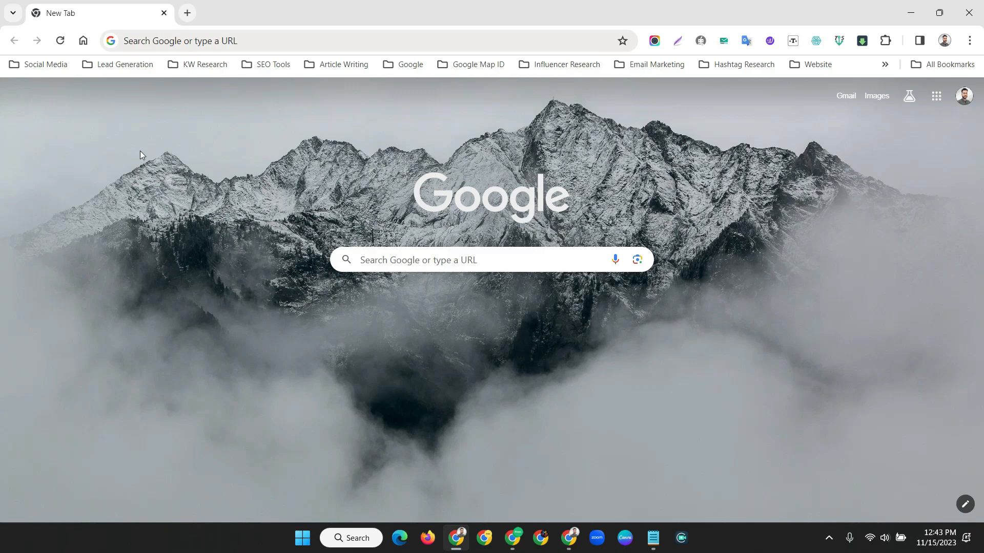
Search Google for "hotels near california"
click(236, 37)
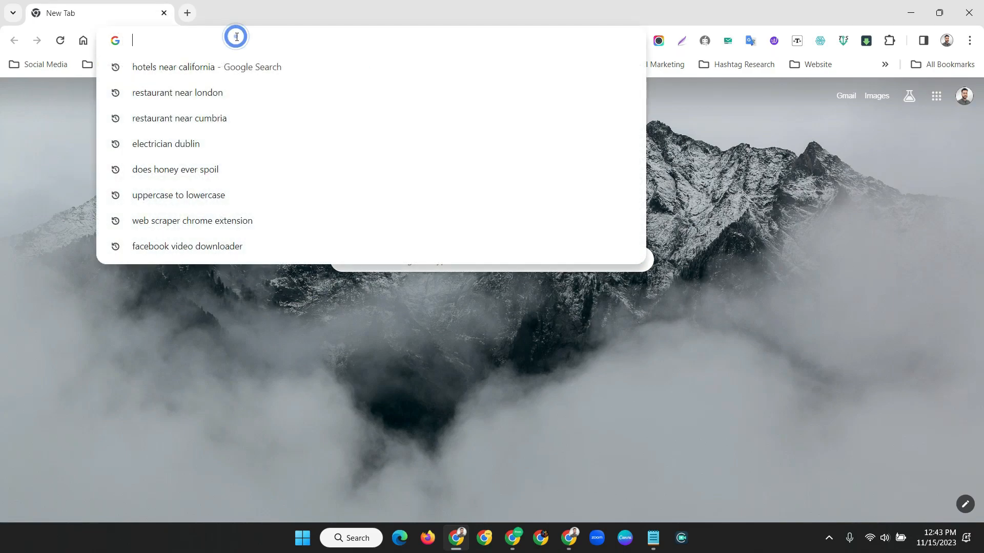
text(hotels )
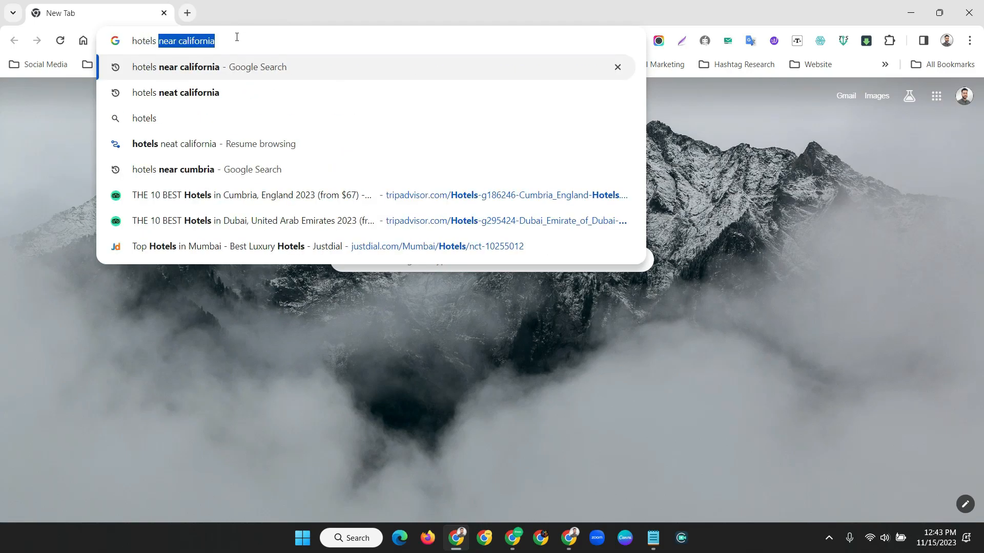
text(near cal)
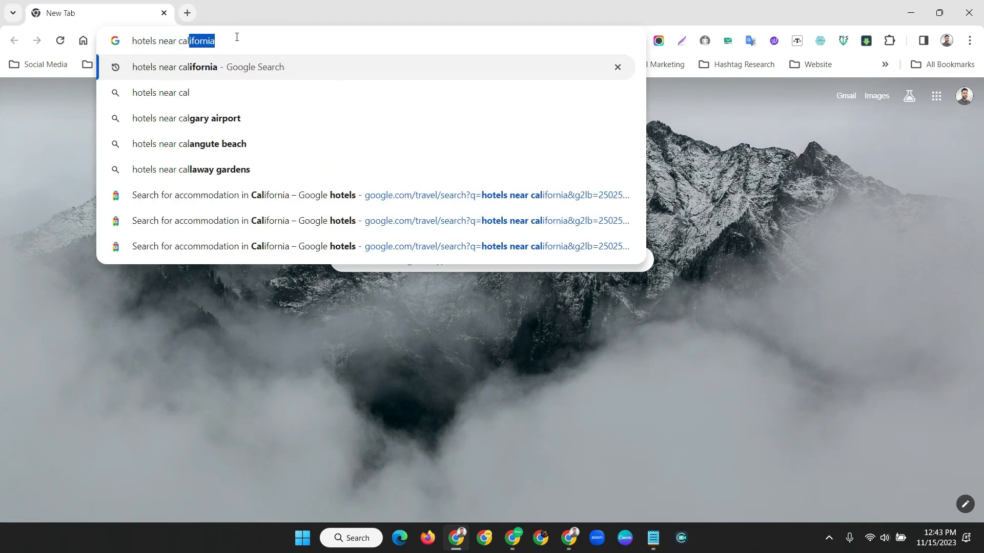
text(ifornia)
key(Return)
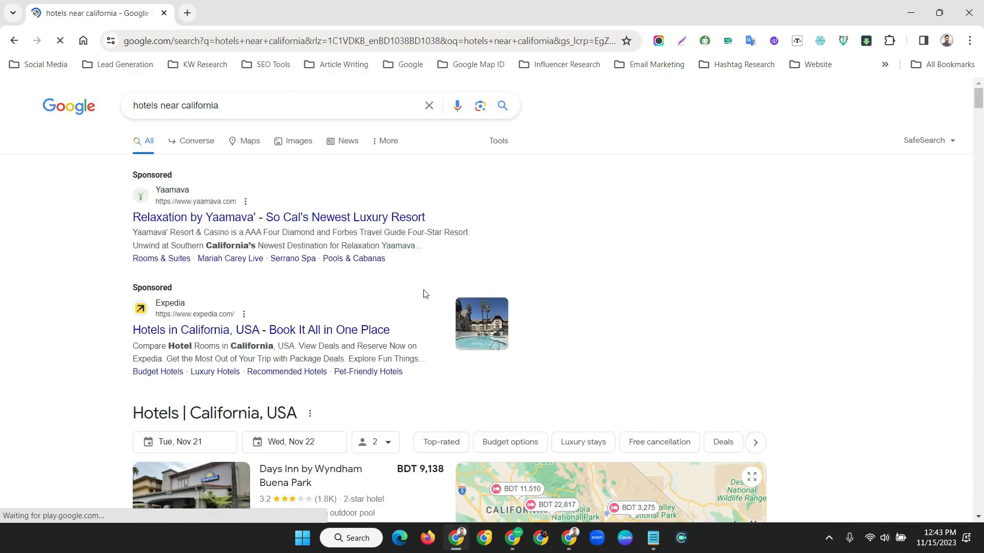
Open the full list of California hotels from the hotel block in the search results
scroll(366, 261, down, 5)
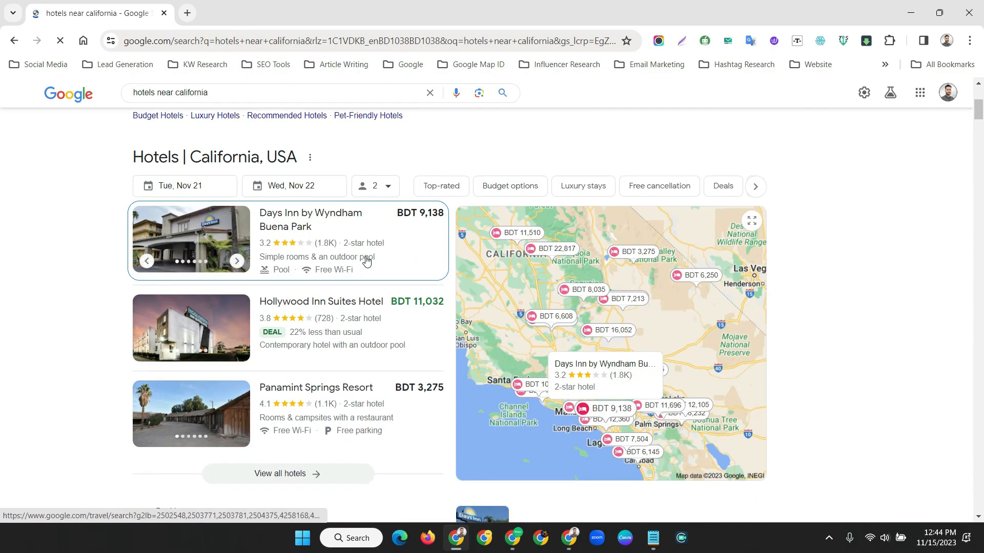
scroll(365, 260, down, 1)
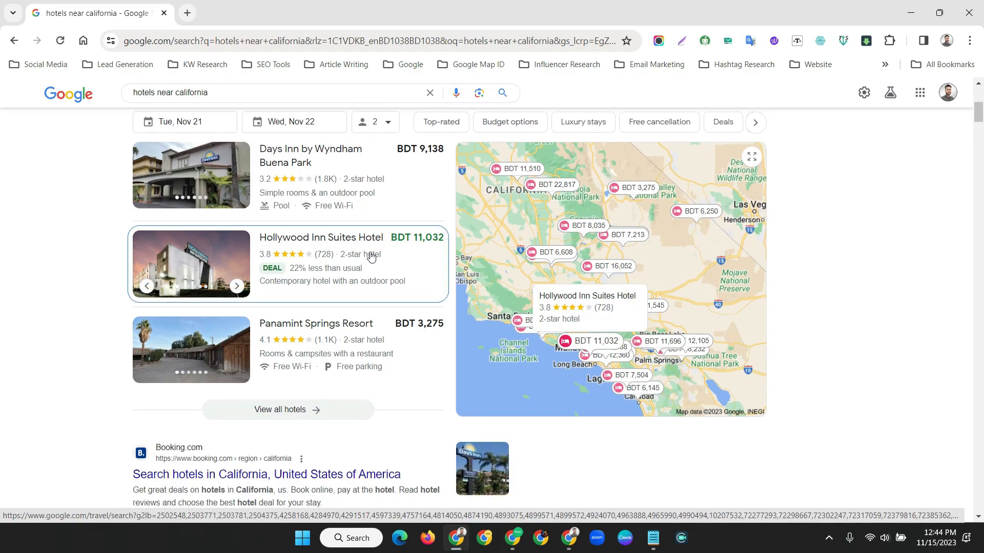
scroll(307, 338, up, 1)
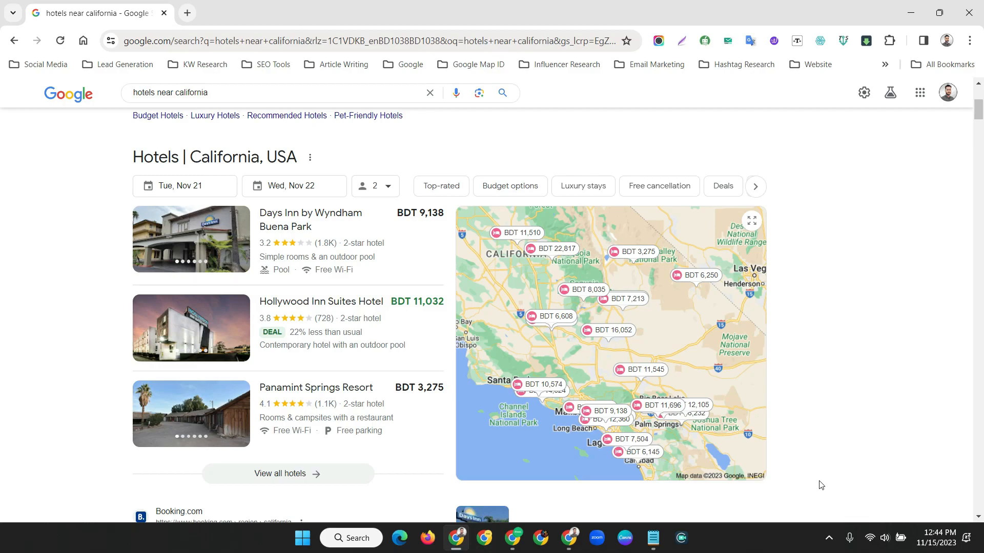
click(277, 477)
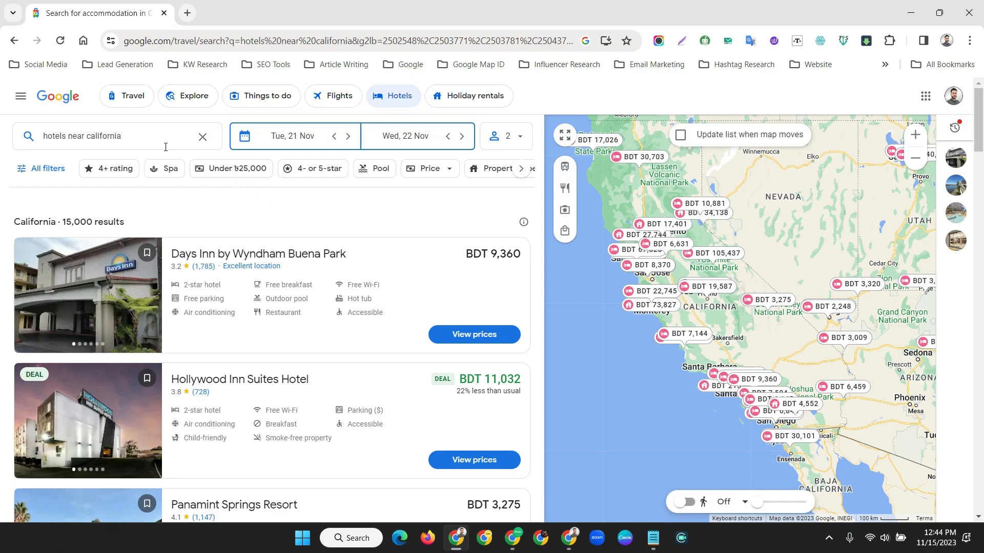
View the details of Days Inn by Wyndham Buena Park and return to the hotel list
scroll(210, 212, down, 3)
scroll(287, 279, up, 3)
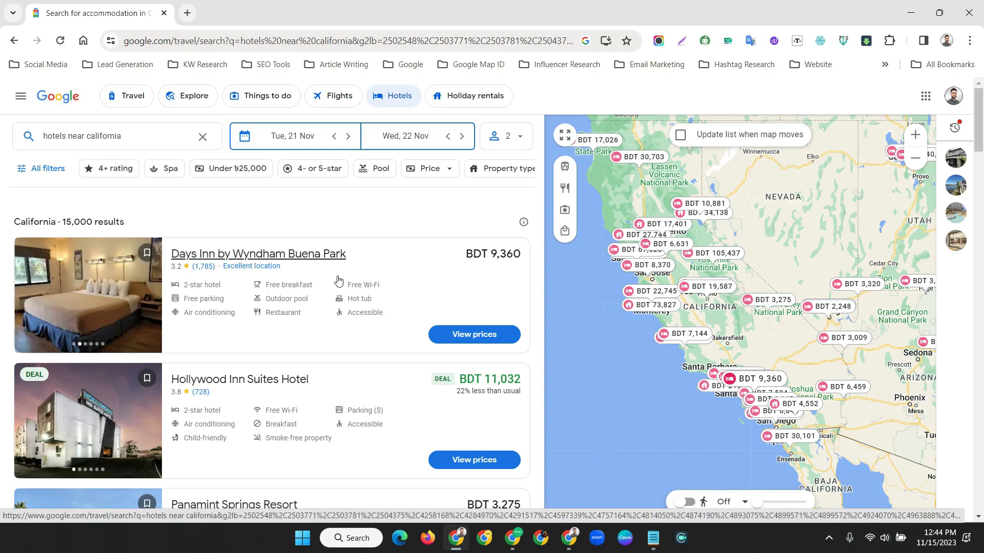
click(289, 255)
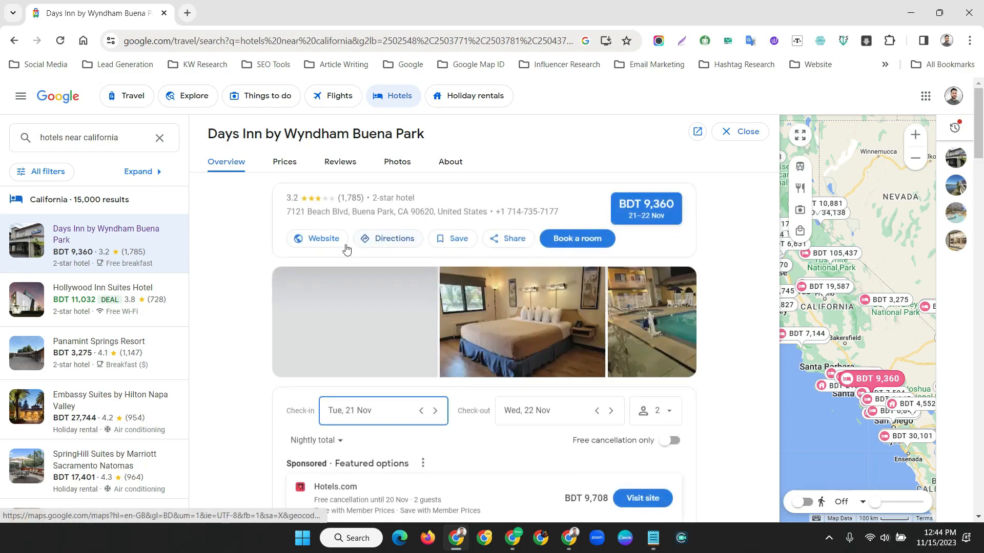
click(742, 132)
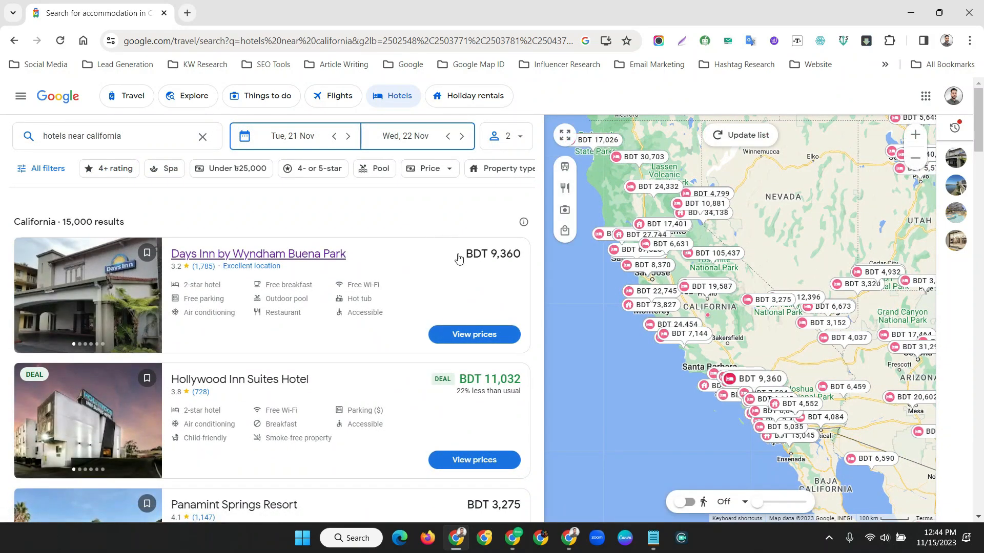
Change the display currency of the hotel prices to US Dollar (USD) and check the listed prices
drag(467, 254, 496, 253)
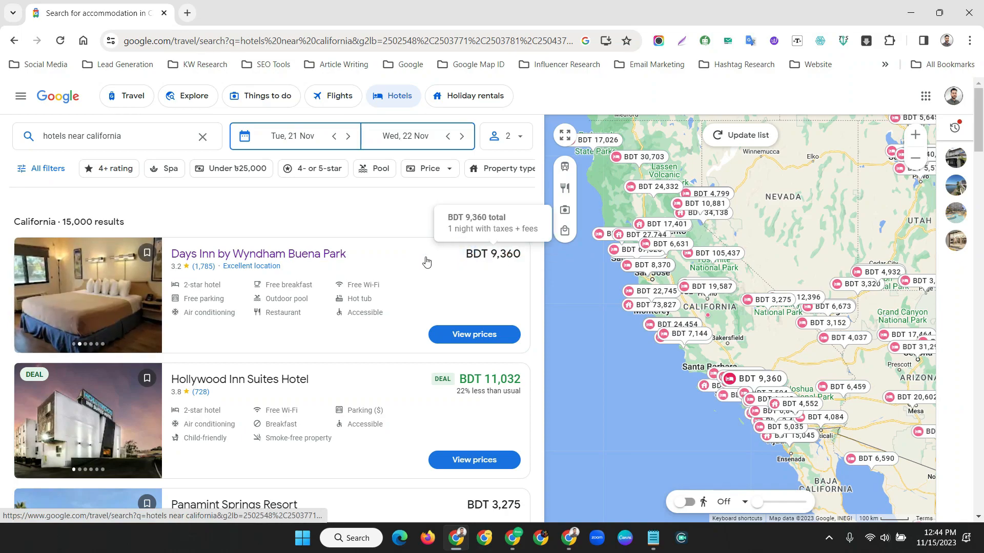
scroll(339, 279, down, 10)
scroll(341, 284, down, 20)
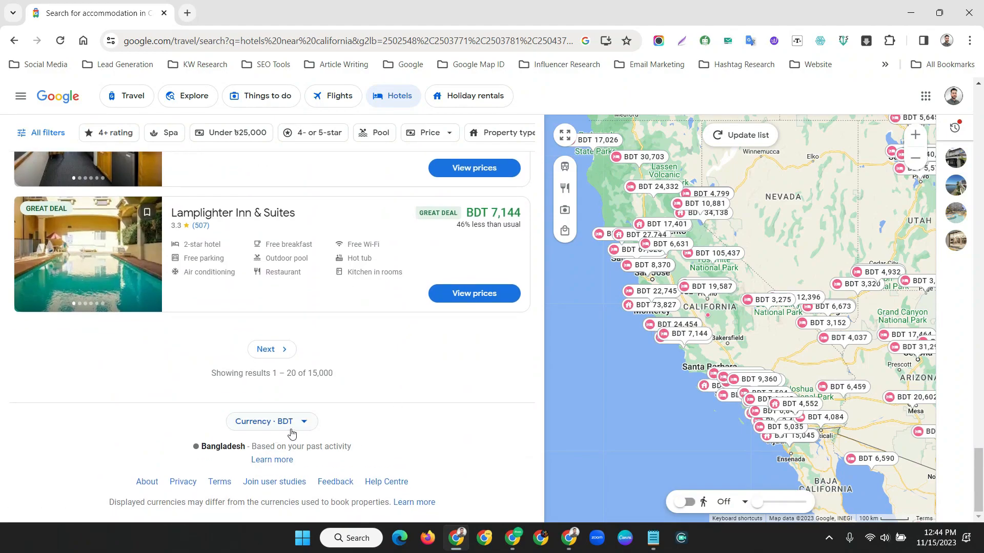
click(275, 424)
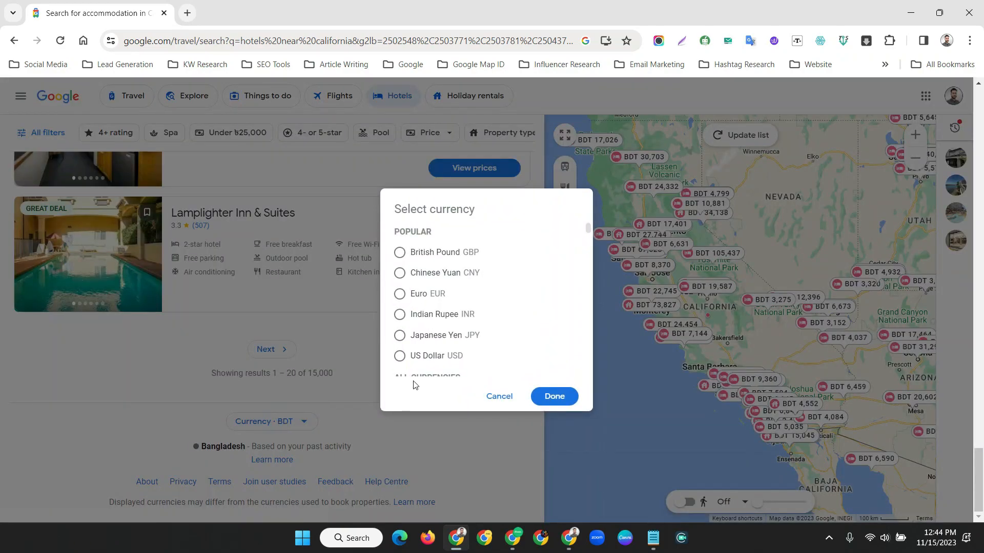
click(400, 356)
click(554, 396)
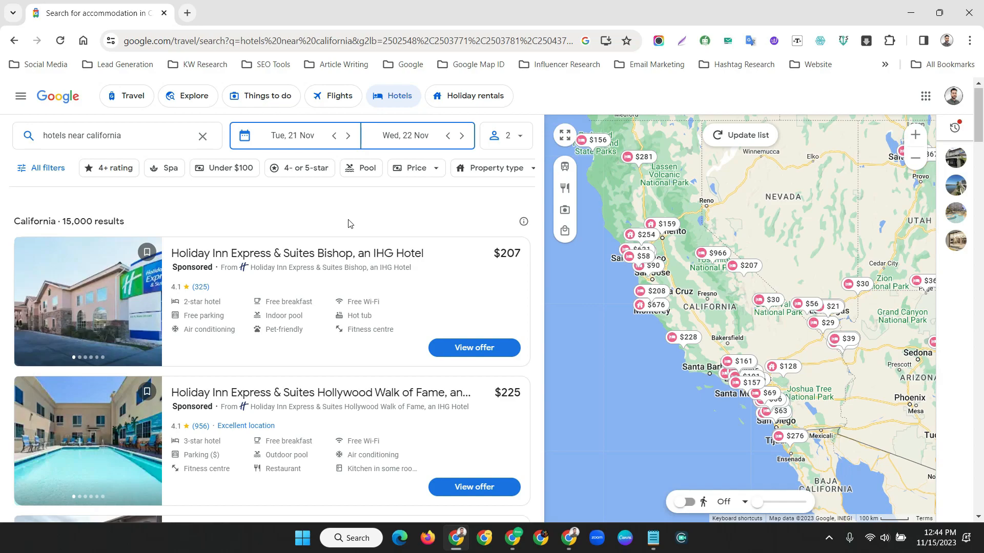
scroll(386, 245, down, 2)
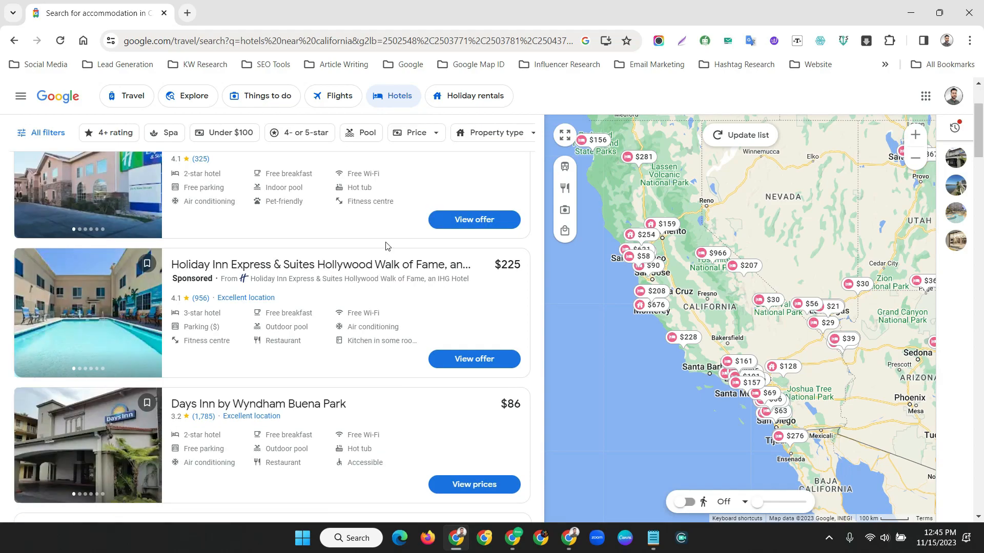
scroll(407, 286, up, 2)
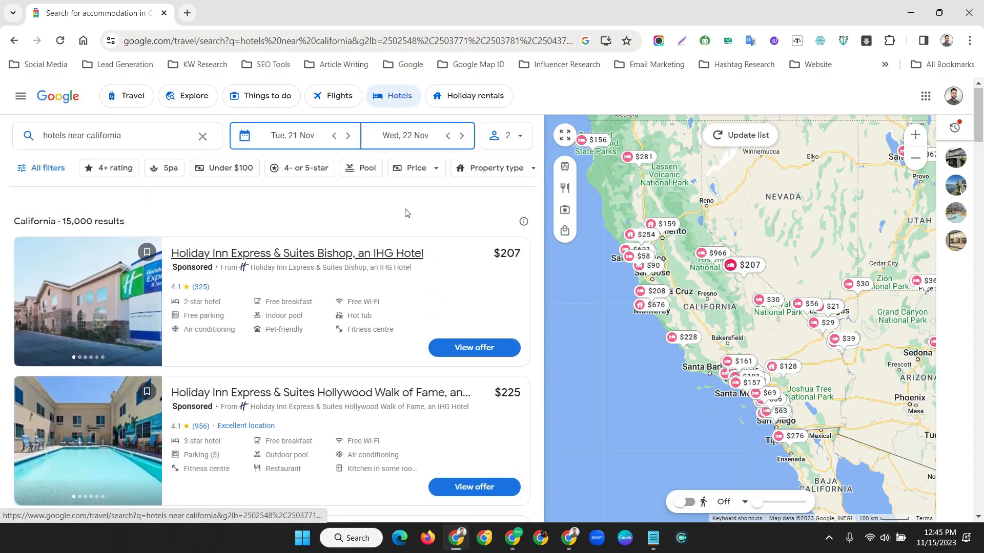
Open the developer tools on the hotel results page, show the Web Scraper extension and enlarge its pane
right_click(509, 201)
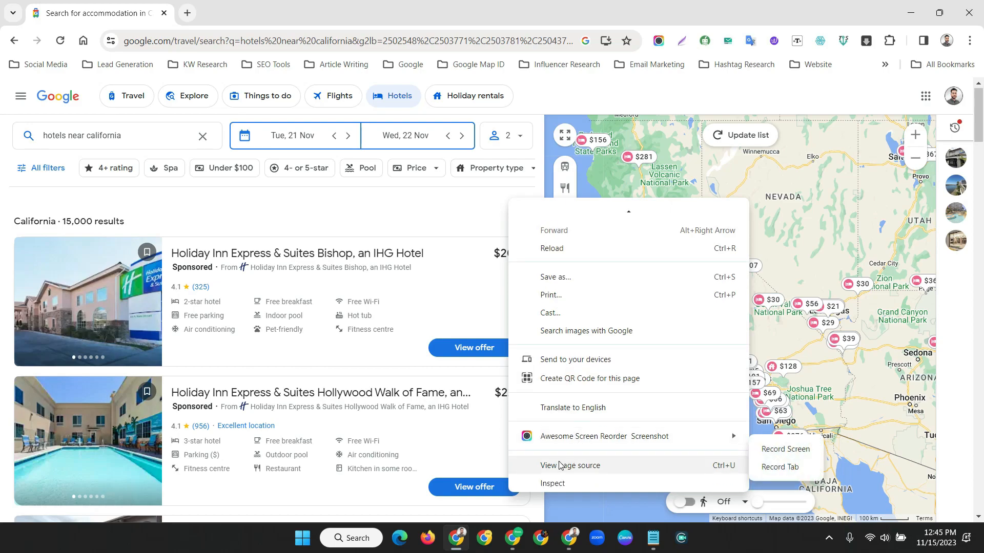
click(555, 482)
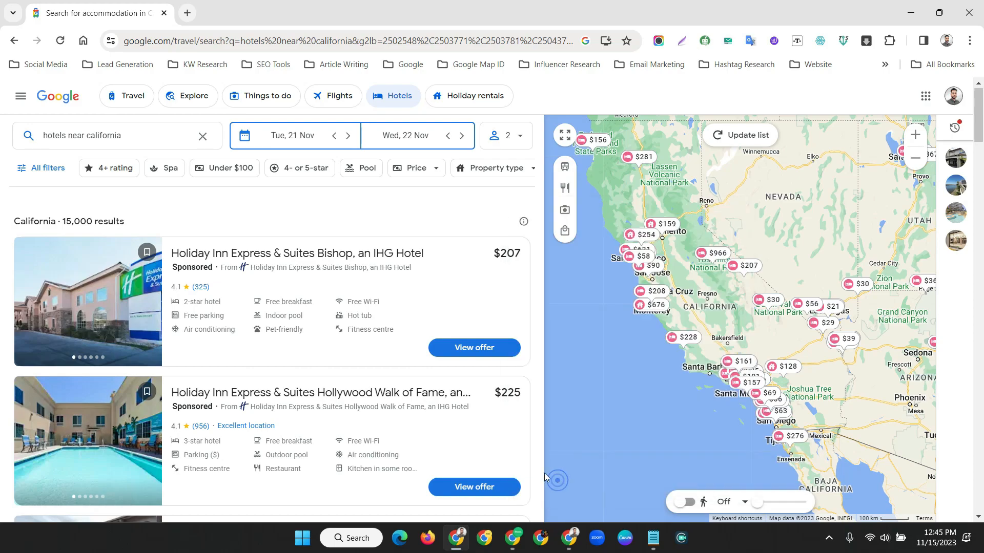
click(454, 354)
drag(523, 350, 525, 298)
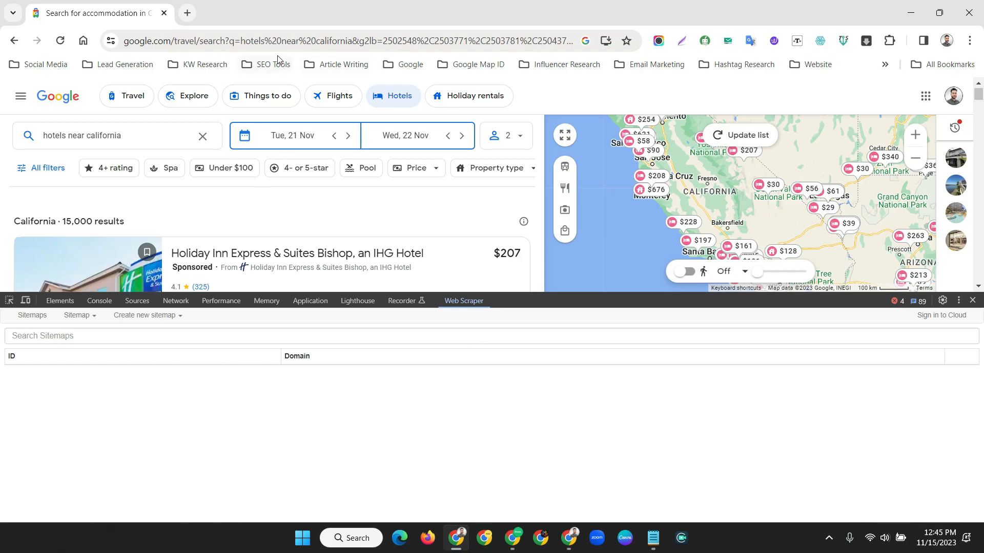
Start a new Web Scraper sitemap and name it "Hotels"
click(134, 316)
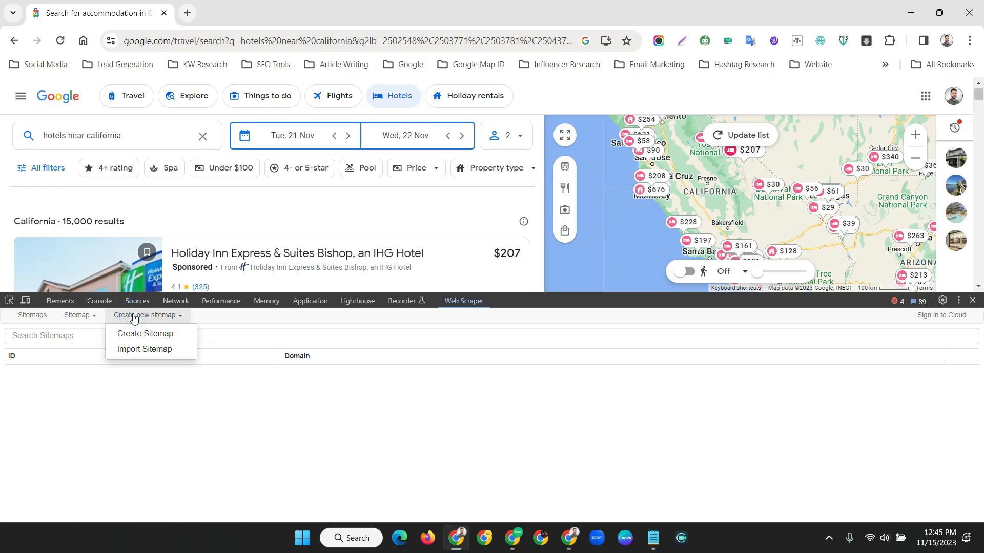
click(138, 340)
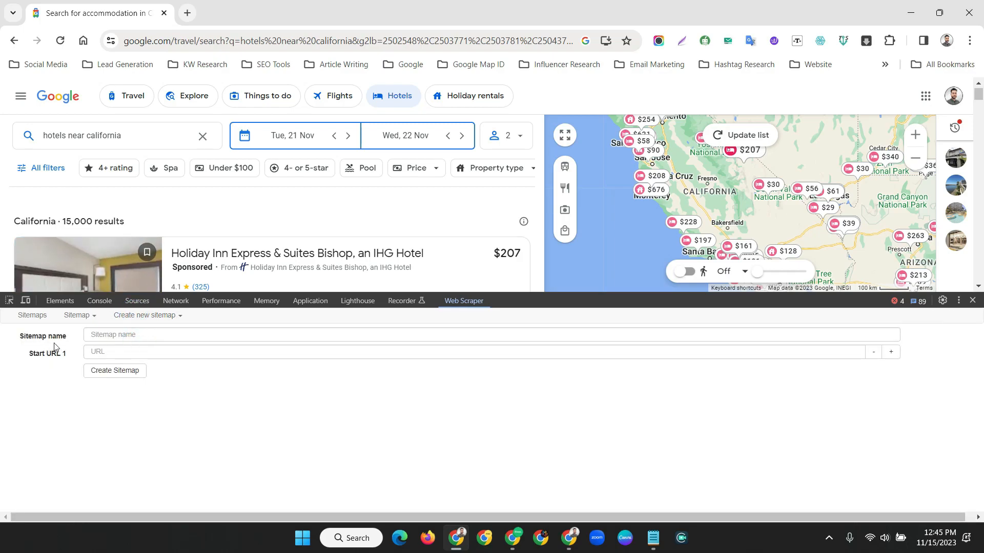
click(128, 334)
text(H)
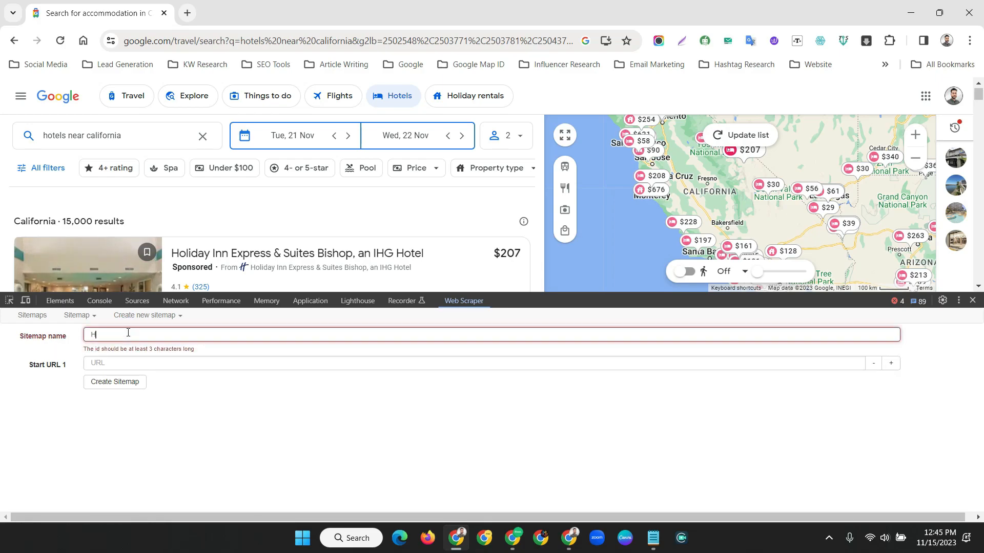
text(otels)
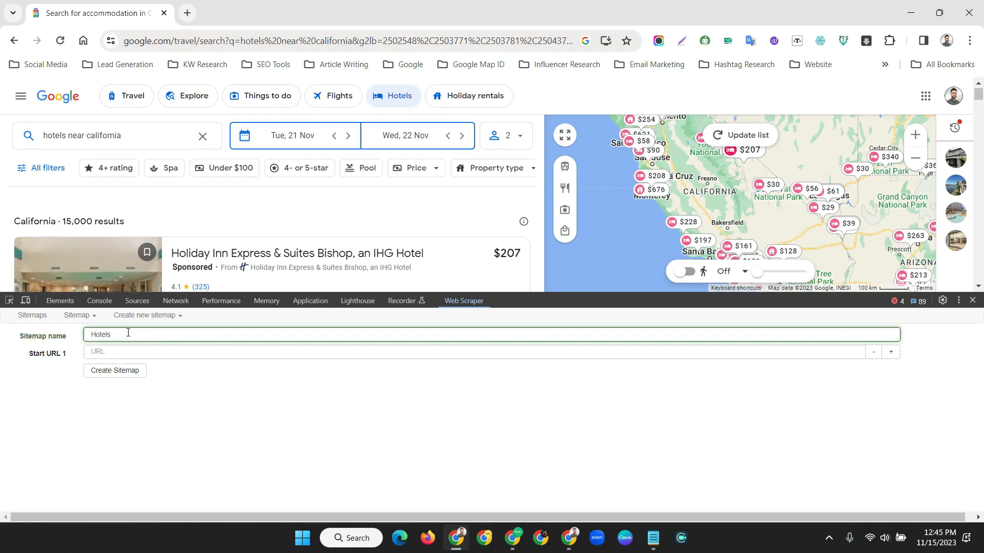
click(180, 415)
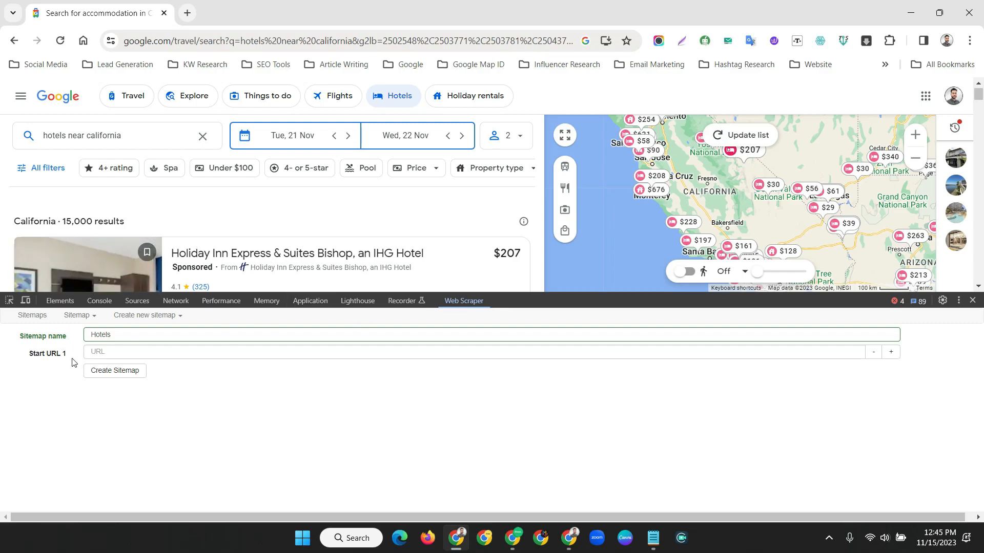
Copy the hotel results page's address into Start URL 1 and create the sitemap
click(105, 353)
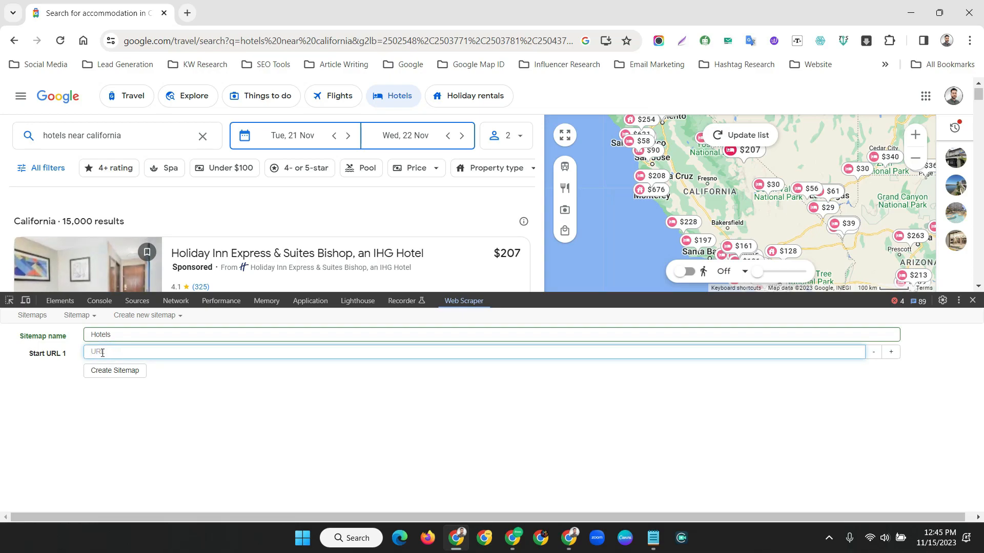
click(264, 40)
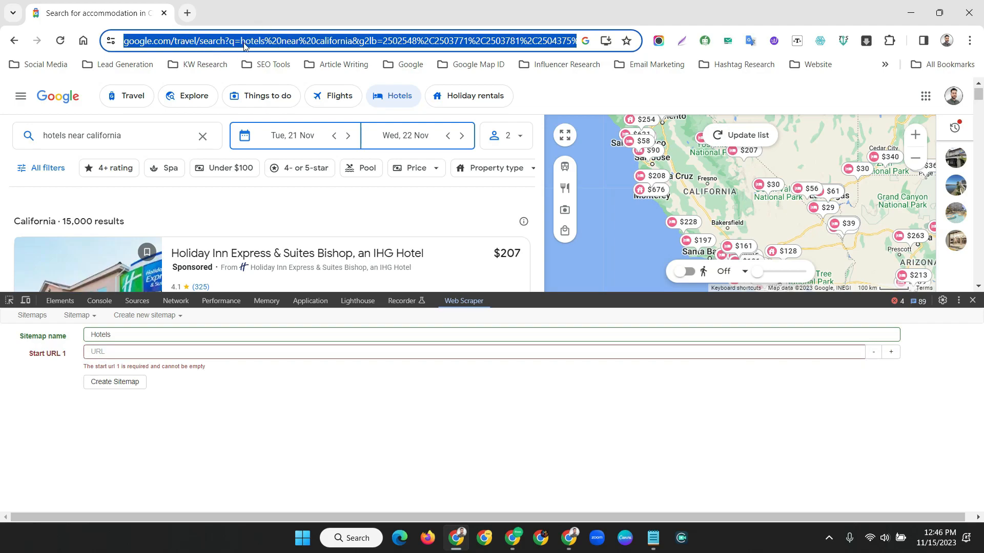
right_click(242, 45)
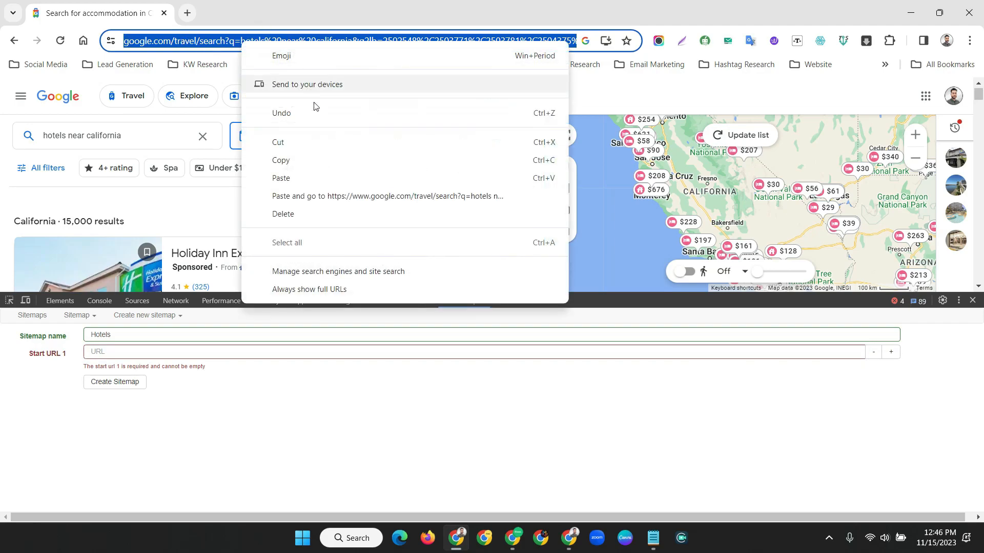
click(308, 161)
click(106, 354)
key(ctrl+v)
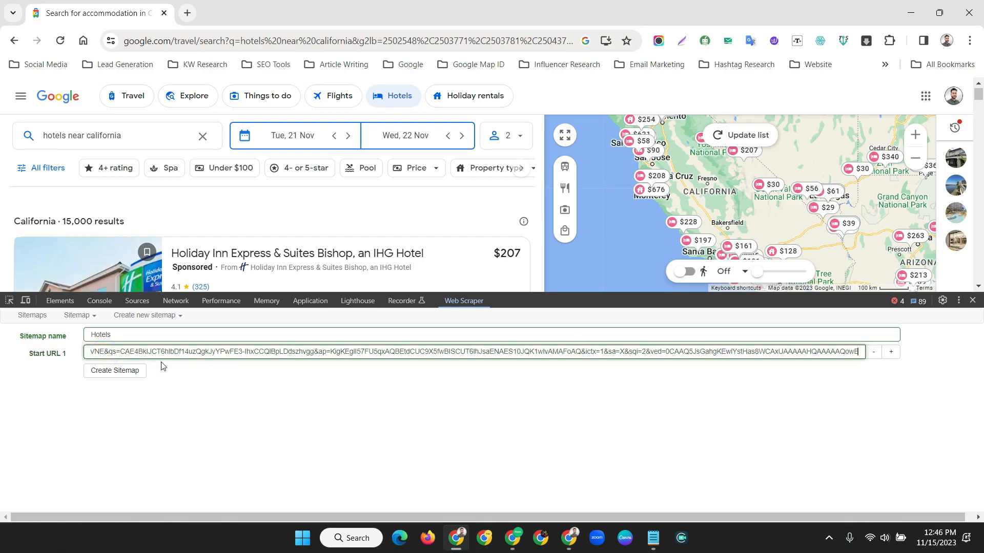
click(103, 371)
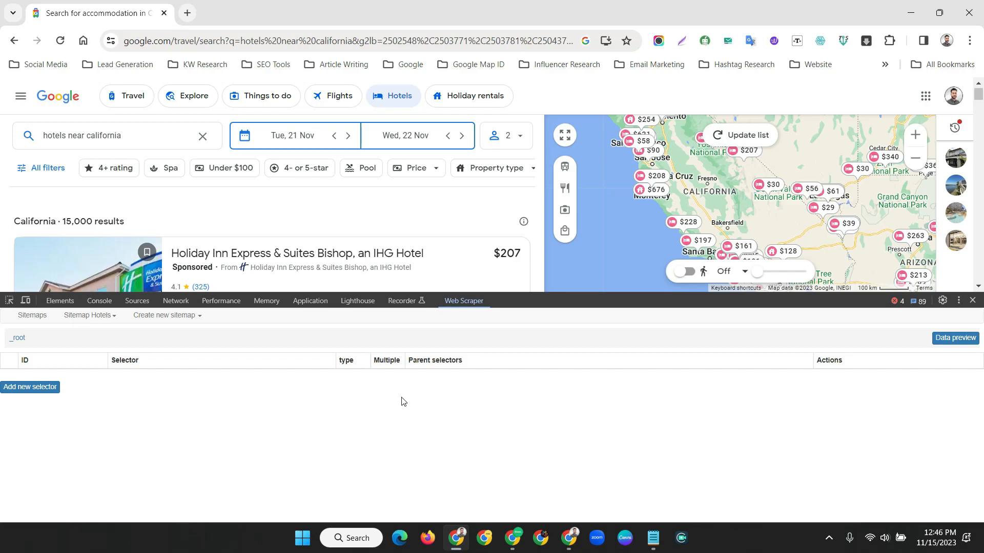
Reduce the height of the developer tools pane and look over the hotel listings above it
drag(535, 296, 535, 331)
scroll(403, 258, down, 3)
scroll(403, 257, up, 3)
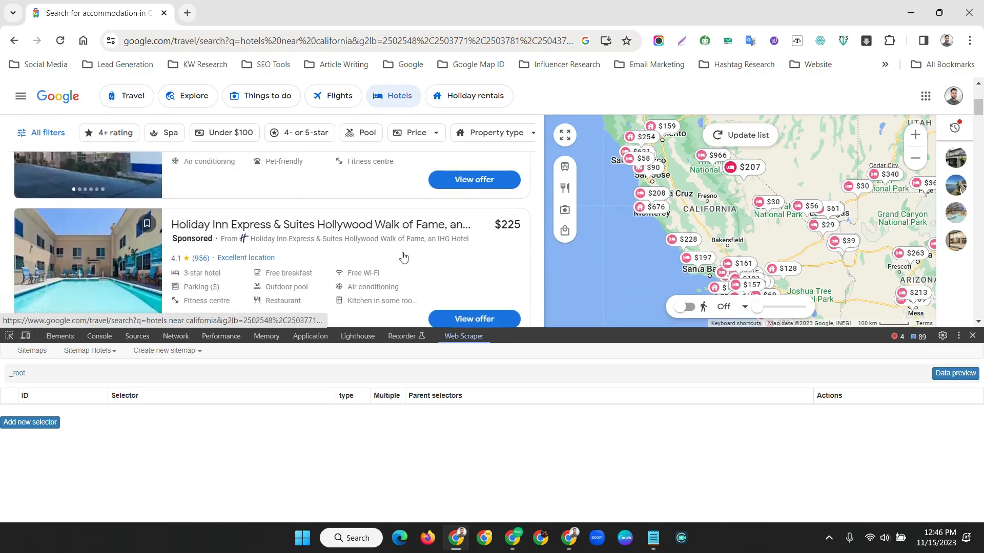
Look through the hotel cards in the results list, from the sponsored Holiday Inn entries down to Hollywood Inn Suites Hotel
drag(218, 209, 176, 208)
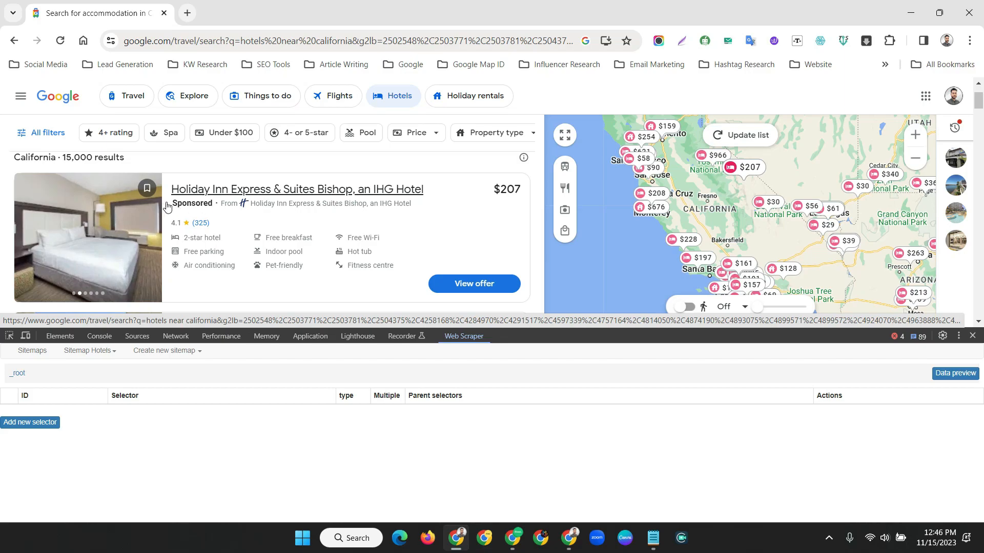
scroll(164, 206, down, 2)
scroll(234, 213, up, 2)
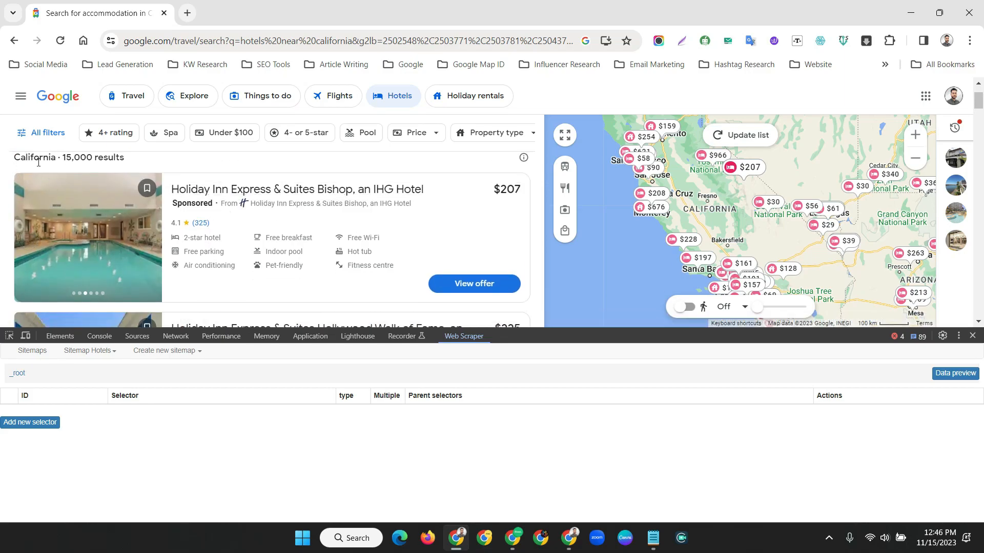
scroll(218, 233, down, 1)
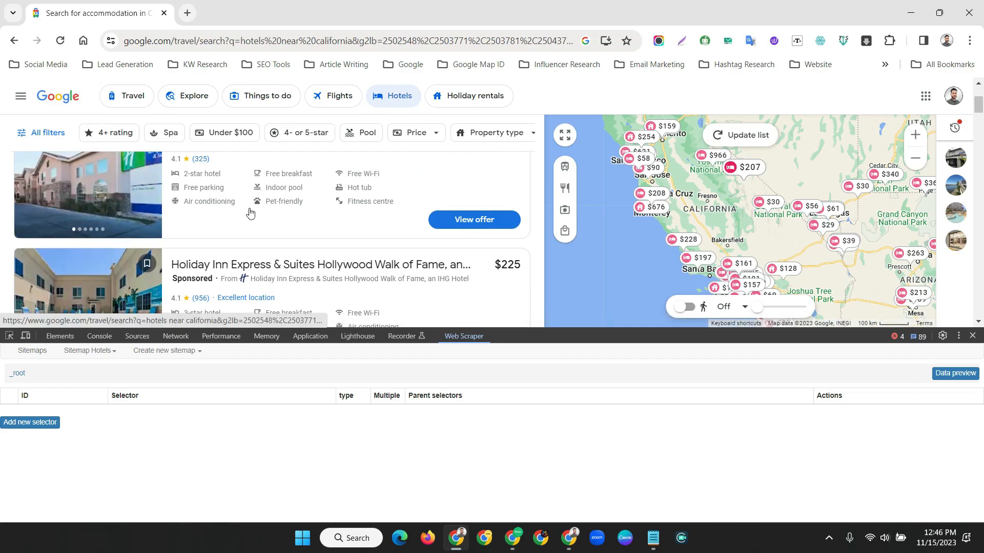
scroll(229, 222, down, 1)
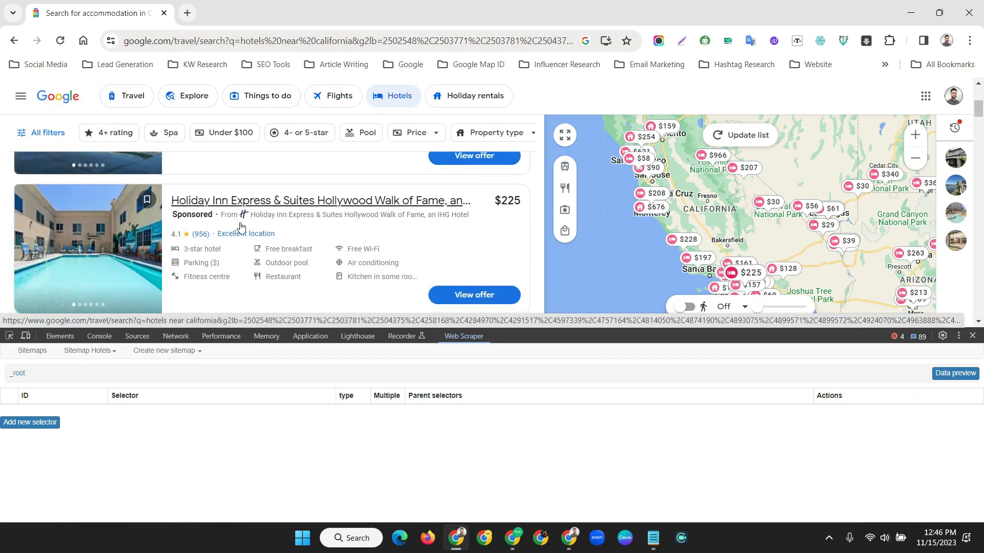
scroll(190, 222, down, 1)
scroll(197, 221, up, 3)
scroll(199, 220, down, 1)
scroll(199, 218, down, 3)
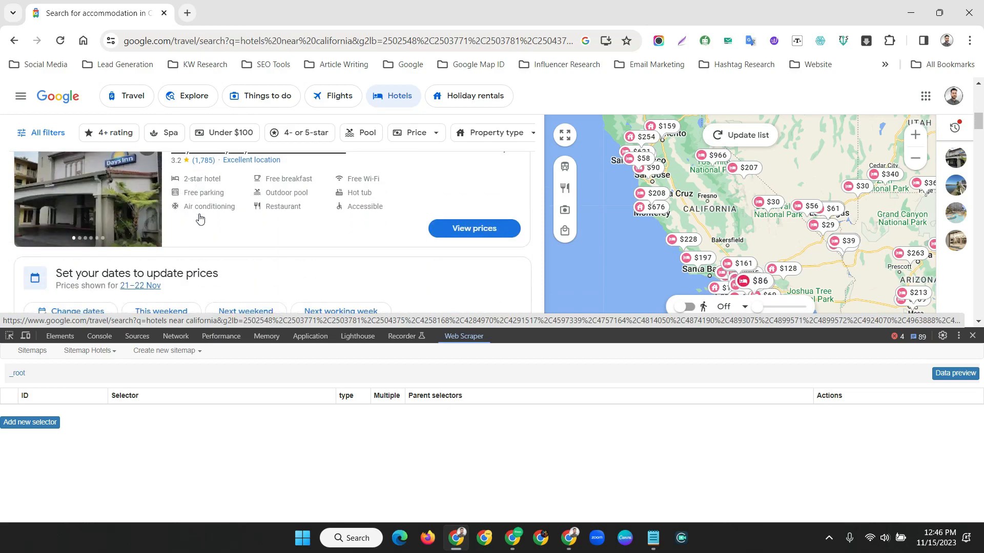
scroll(200, 219, down, 5)
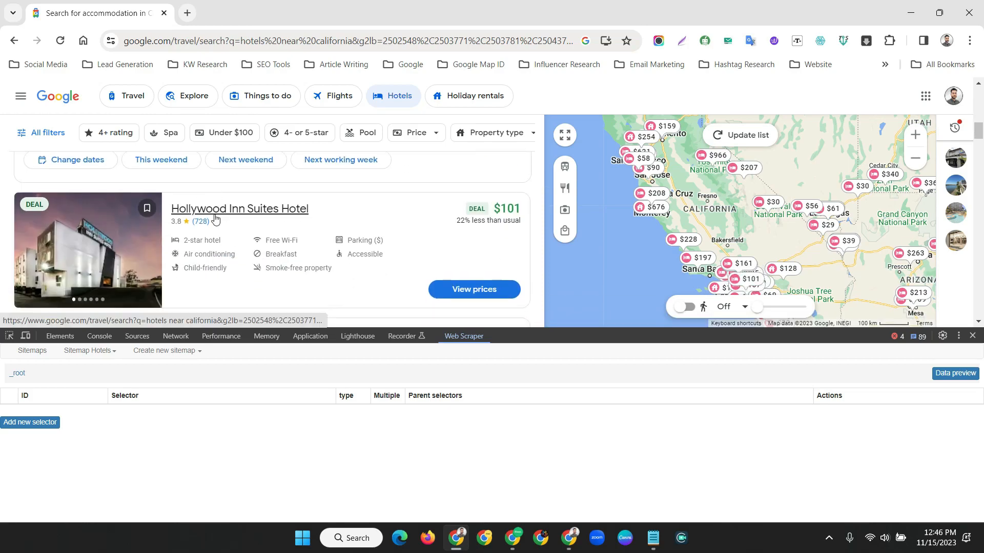
scroll(221, 217, up, 3)
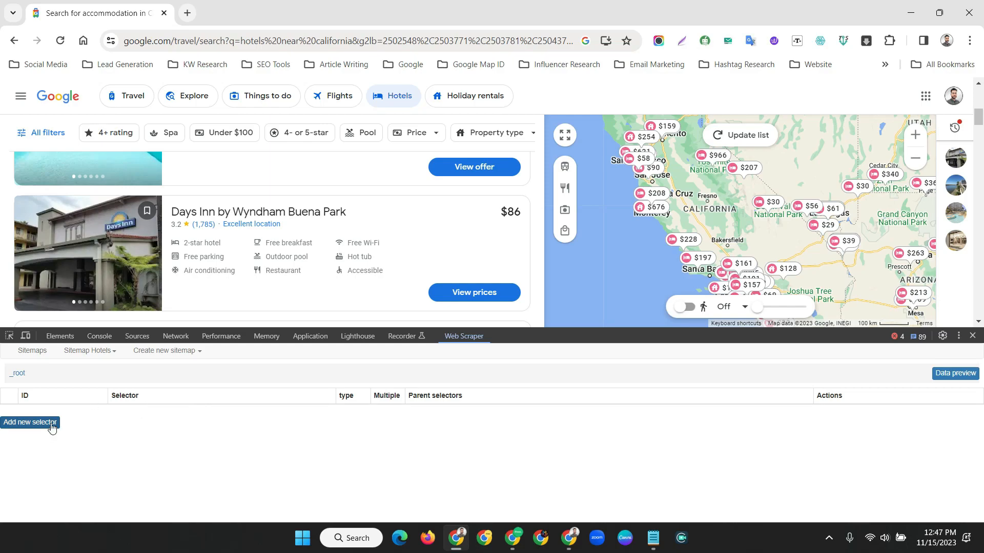
click(17, 424)
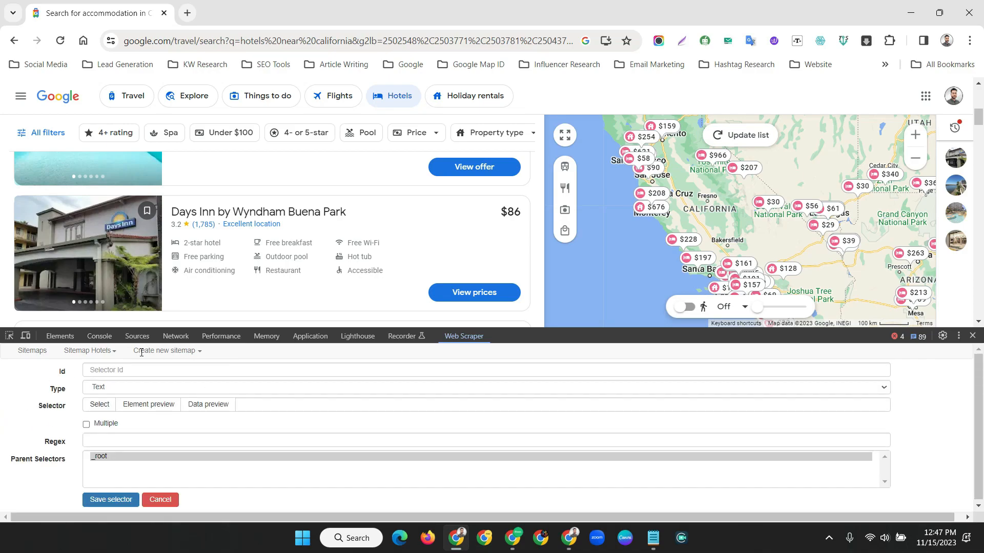
scroll(287, 246, up, 1)
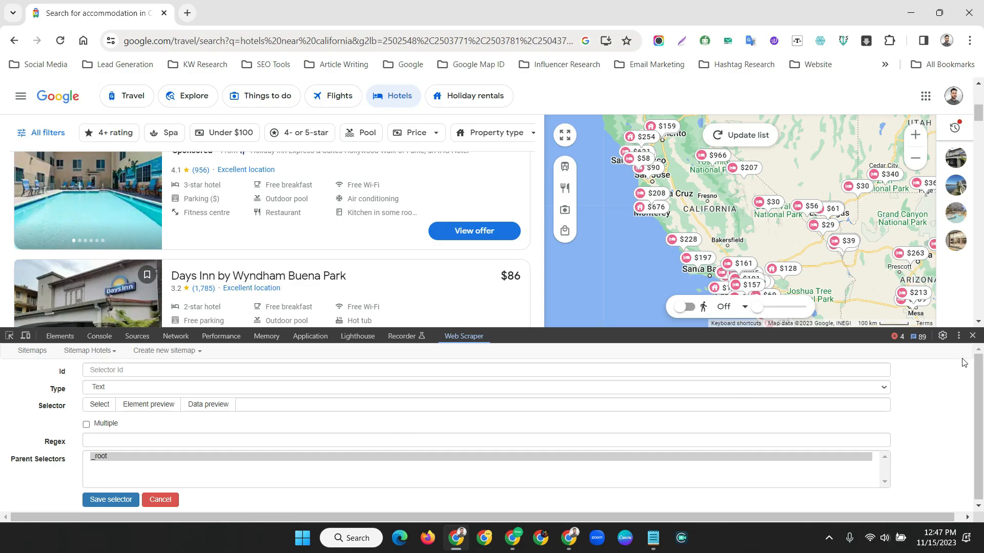
click(973, 336)
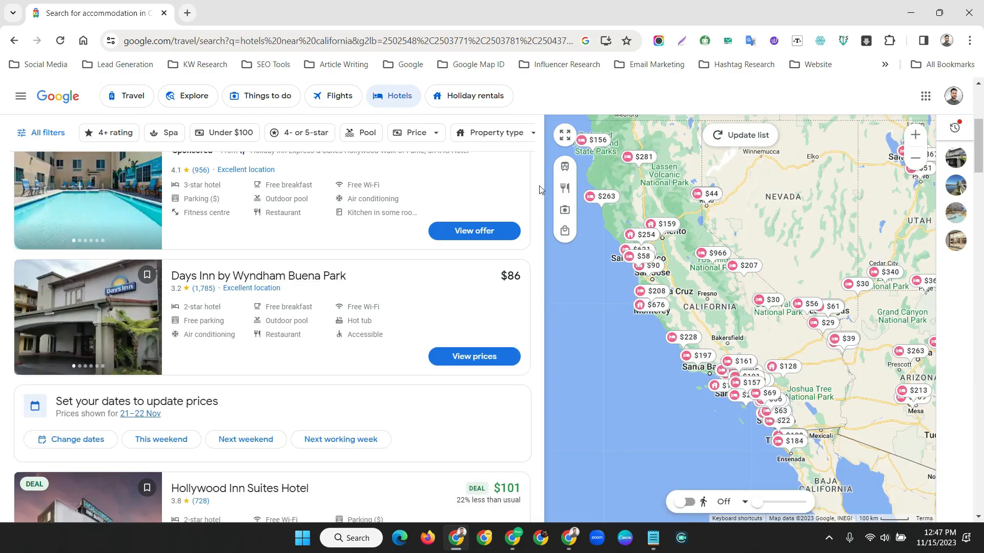
Open the Days Inn by Wyndham Buena Park page in a new tab from its copied link, examine its details and close the tab
mouse_move(244, 293)
scroll(287, 318, up, 1)
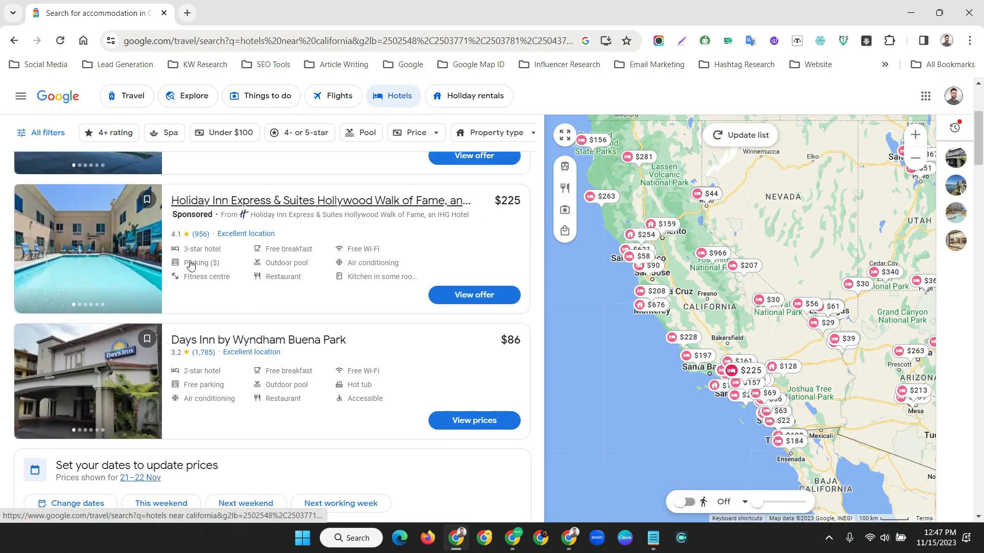
click(315, 342)
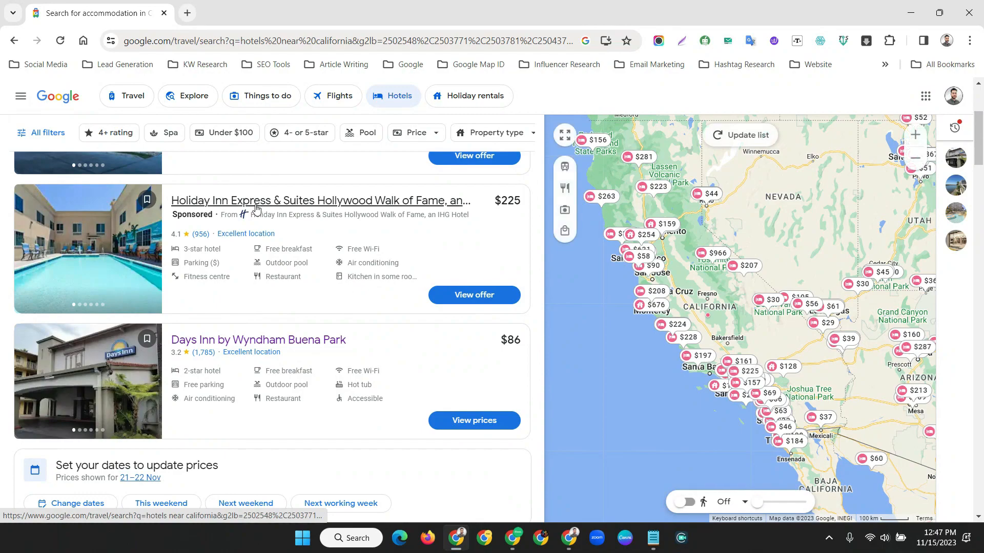
scroll(245, 287, down, 2)
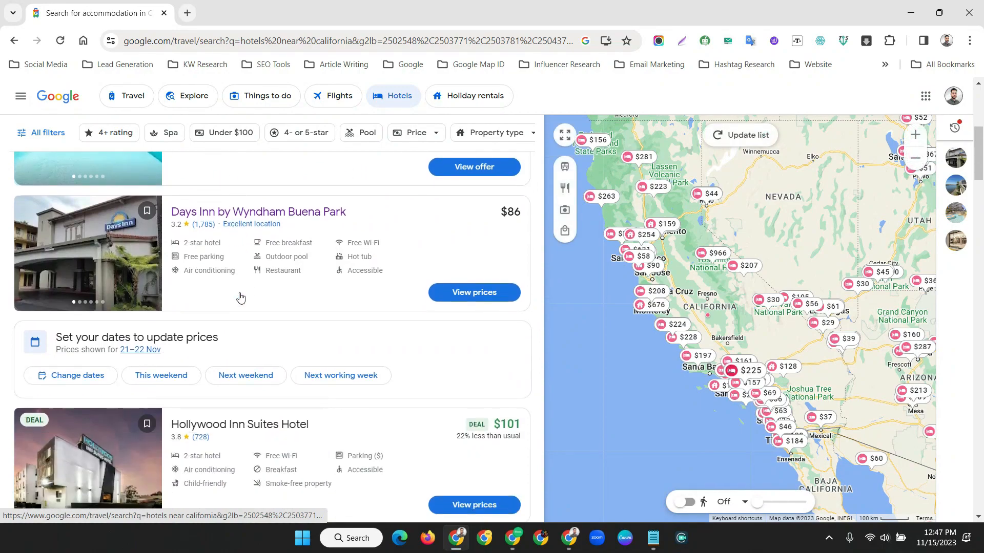
right_click(236, 214)
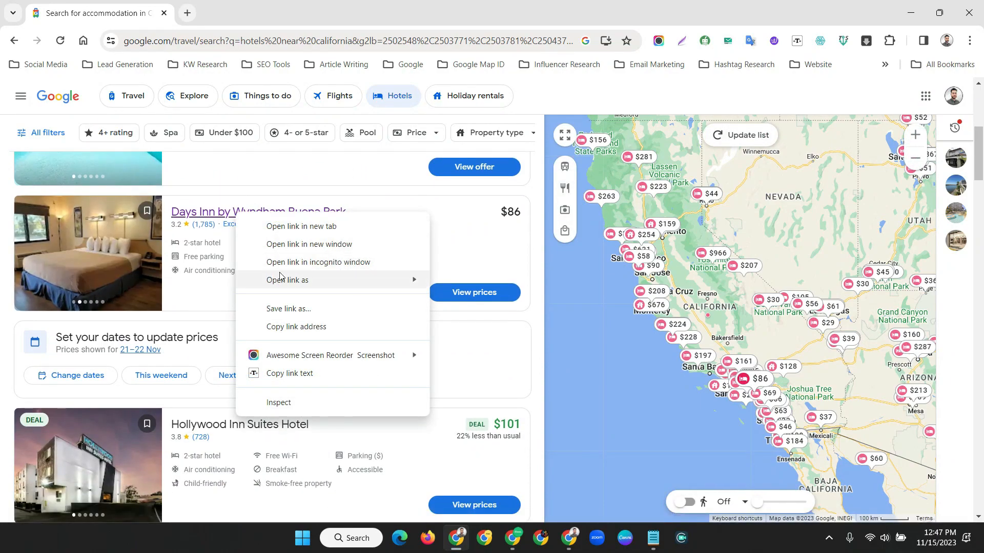
click(285, 327)
click(187, 13)
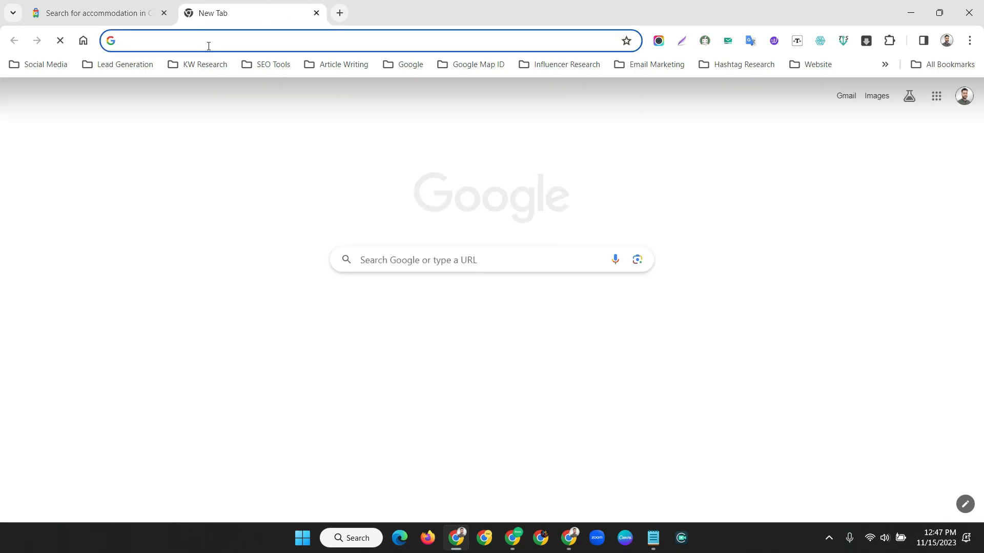
key(ctrl+v)
key(Return)
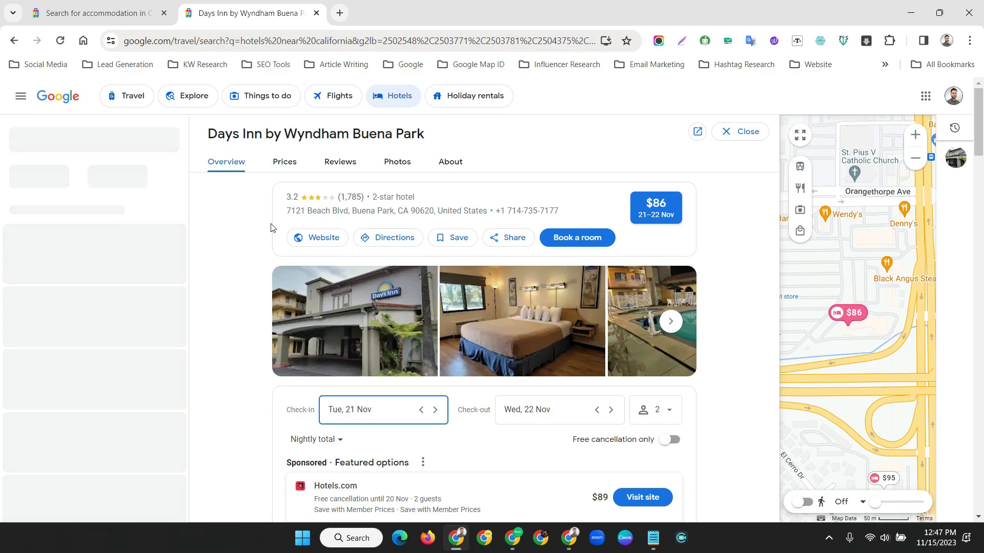
click(316, 13)
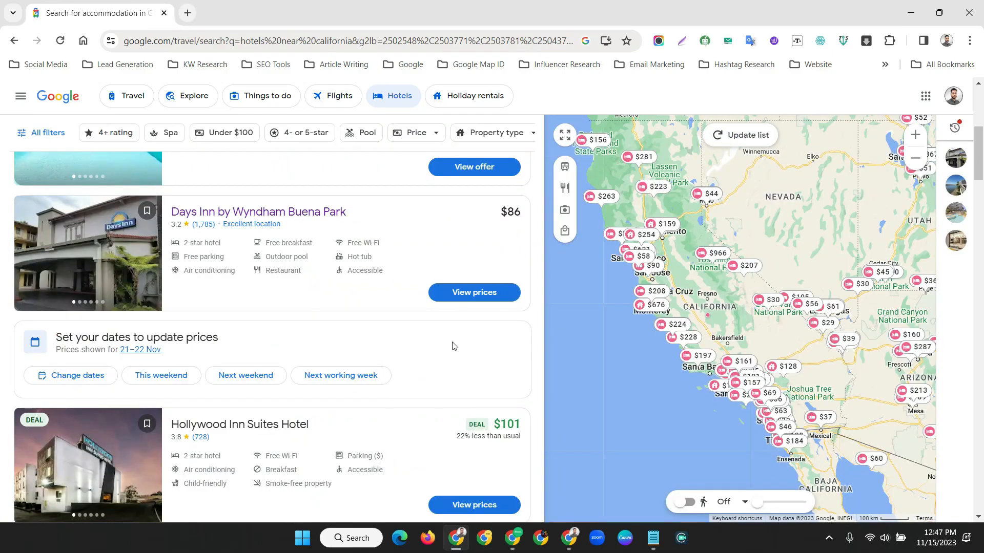
Reopen the developer tools on the results page, show Web Scraper and open the Hotels sitemap
right_click(536, 188)
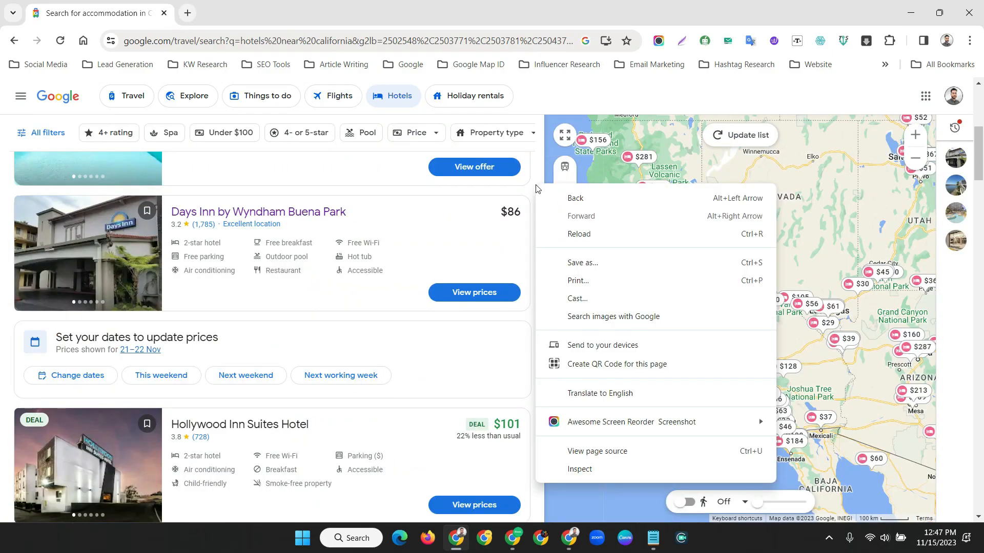
click(568, 468)
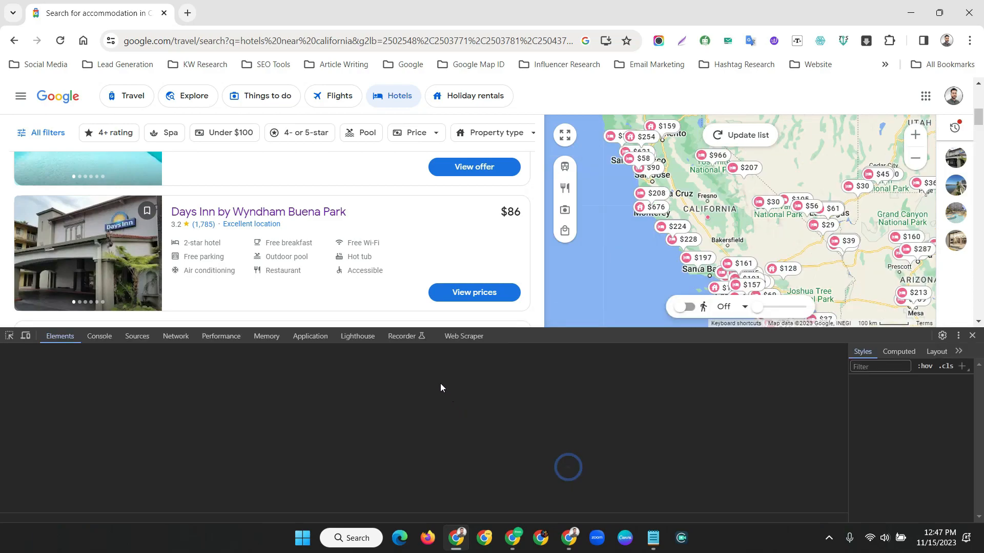
click(467, 337)
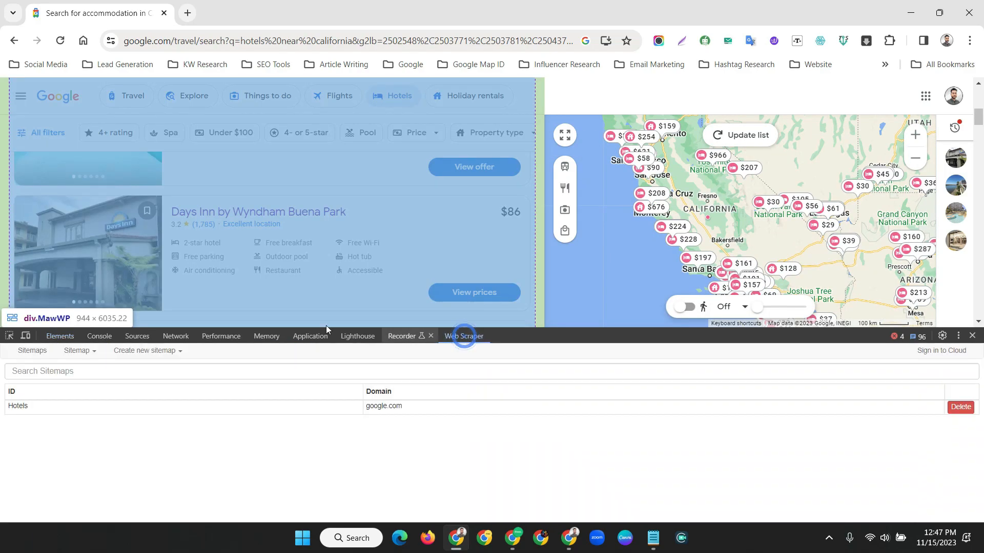
click(28, 407)
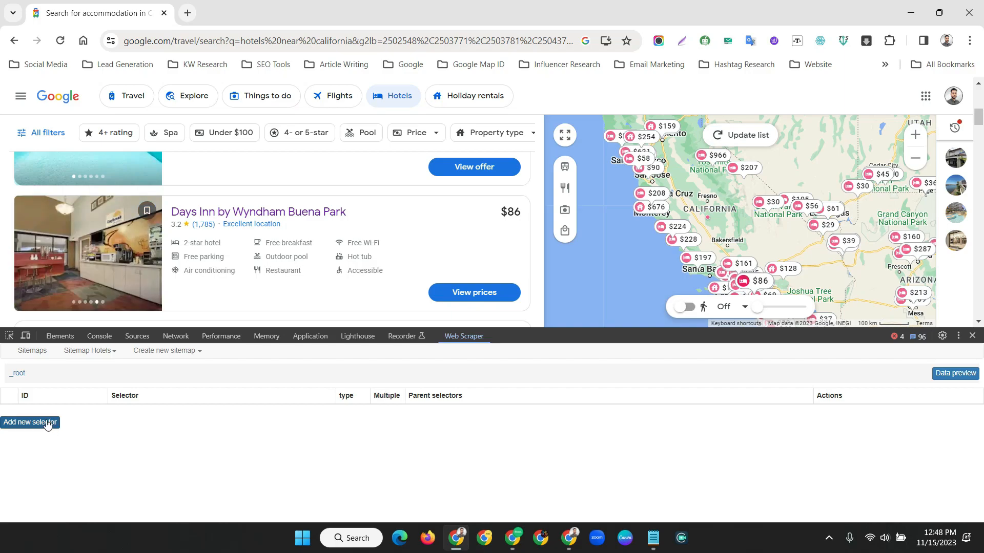
Add a new selector with the ID "Wrapper" and set its type to Element
click(28, 429)
click(97, 370)
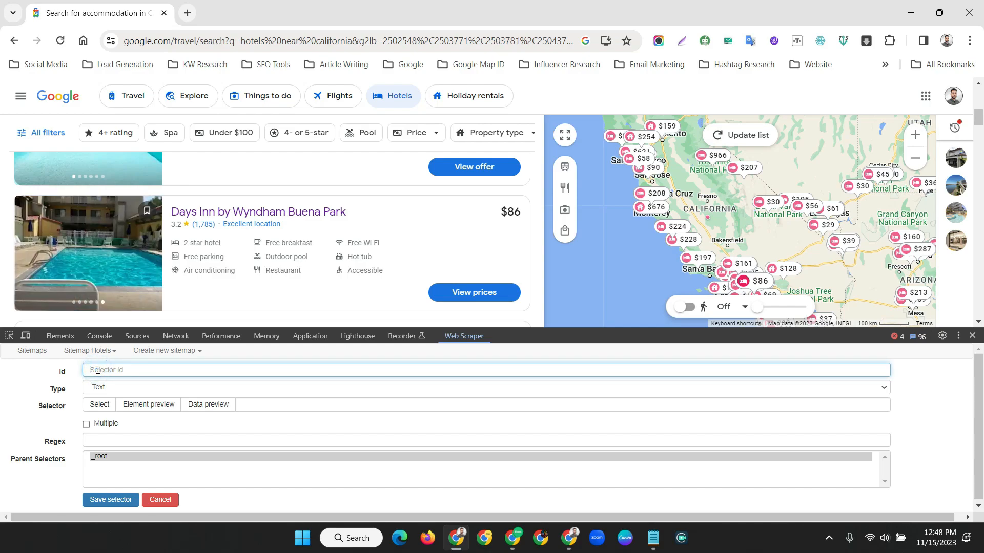
text(Wa)
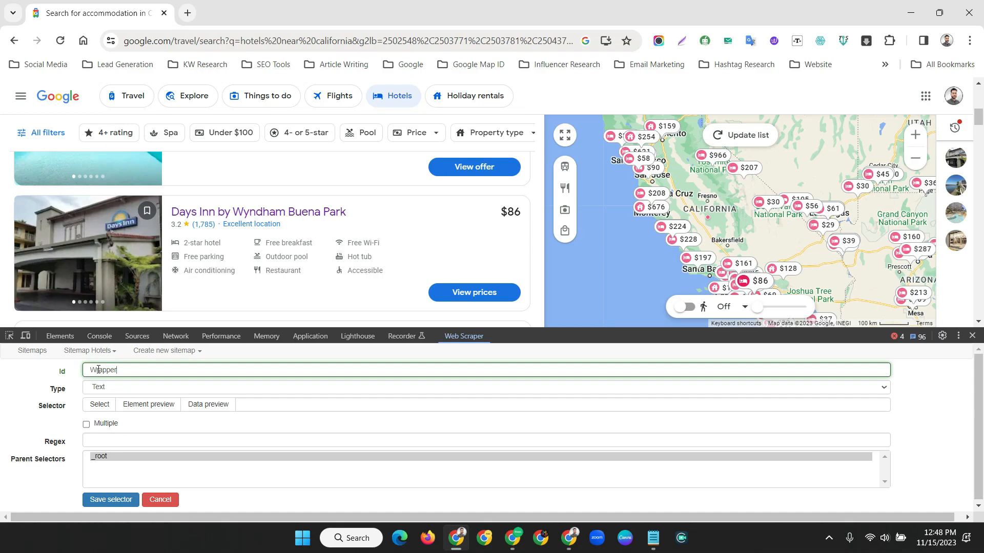
click(102, 390)
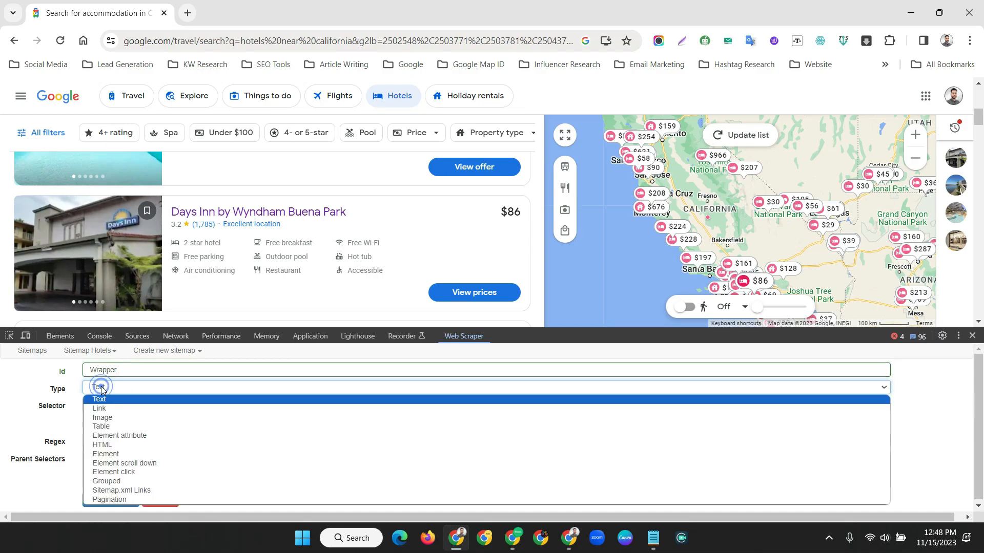
click(106, 454)
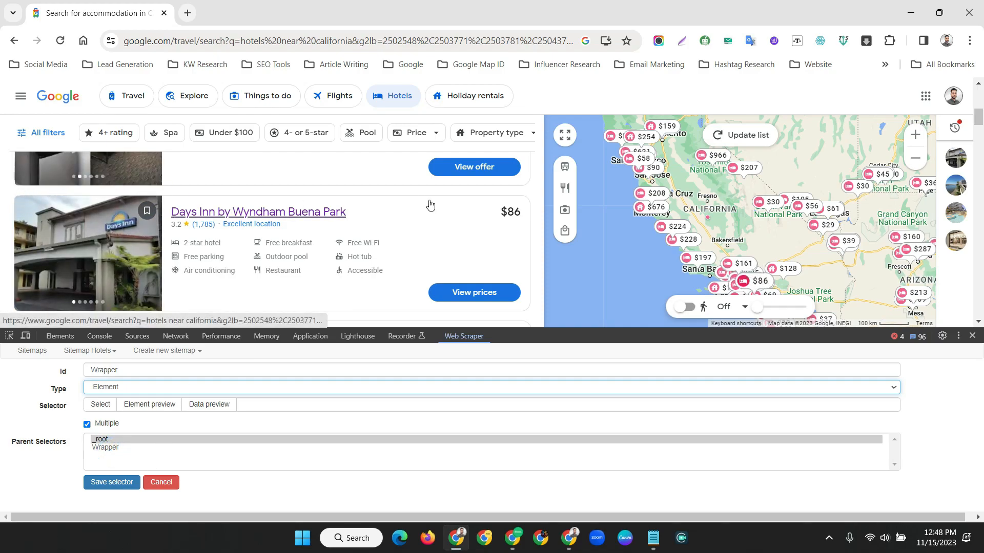
Pick the Days Inn and Hollywood Inn Suites cards as sample elements so the Wrapper selector covers all hotel cards, and finish selecting
scroll(389, 218, up, 2)
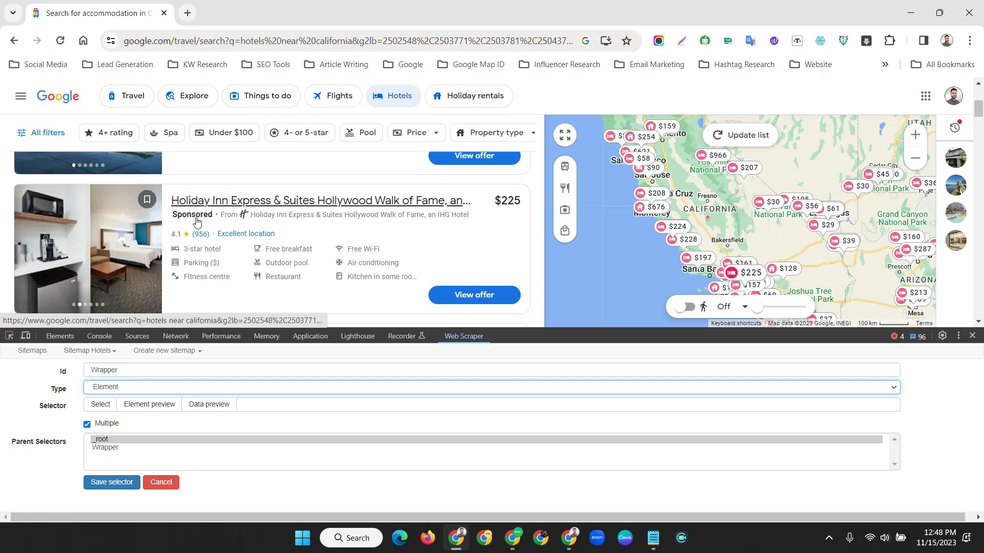
scroll(216, 219, up, 3)
scroll(213, 220, down, 3)
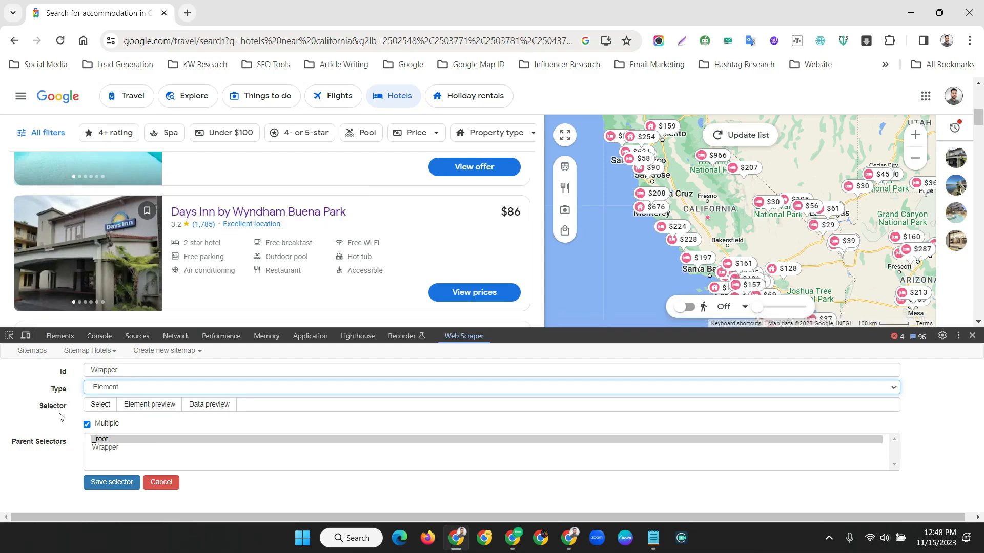
click(99, 404)
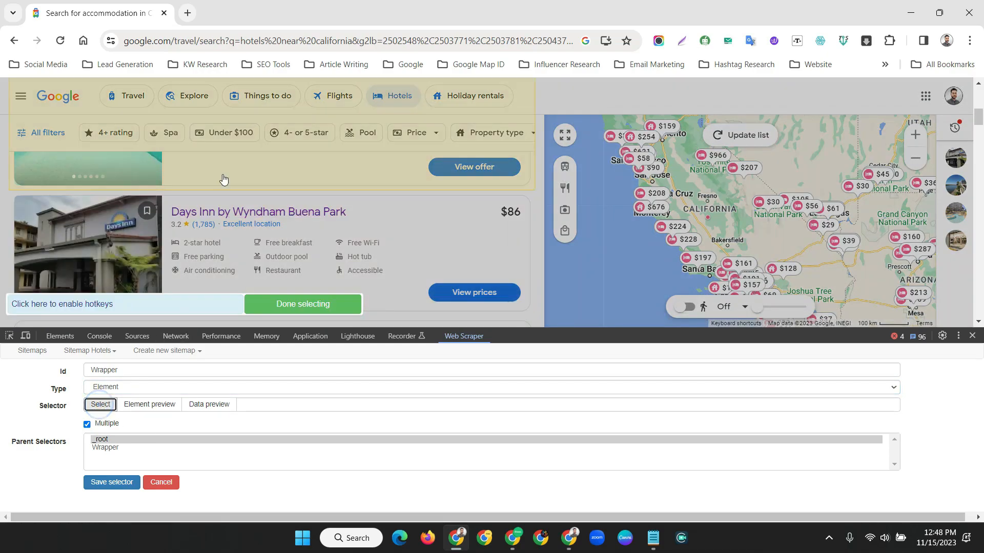
click(185, 205)
scroll(220, 208, down, 2)
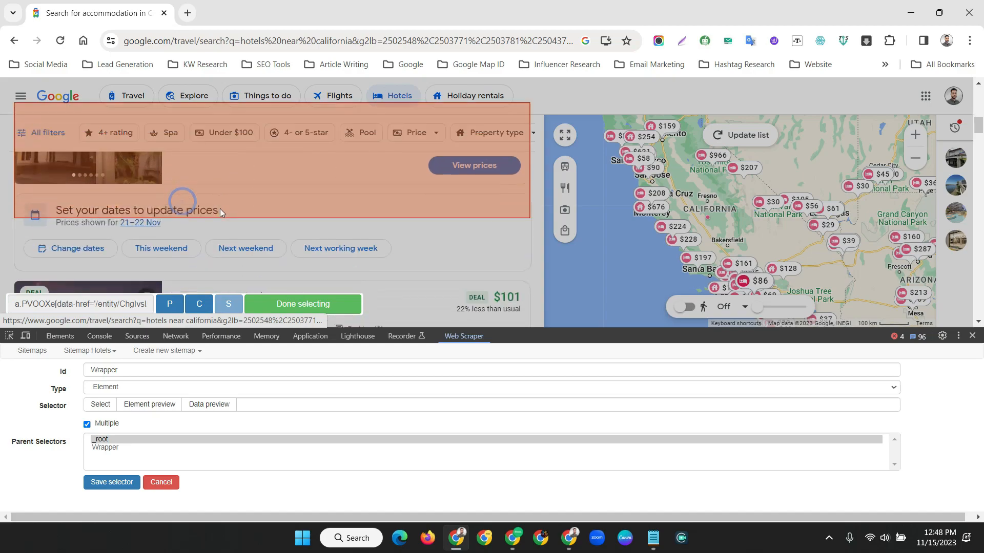
scroll(202, 231, down, 1)
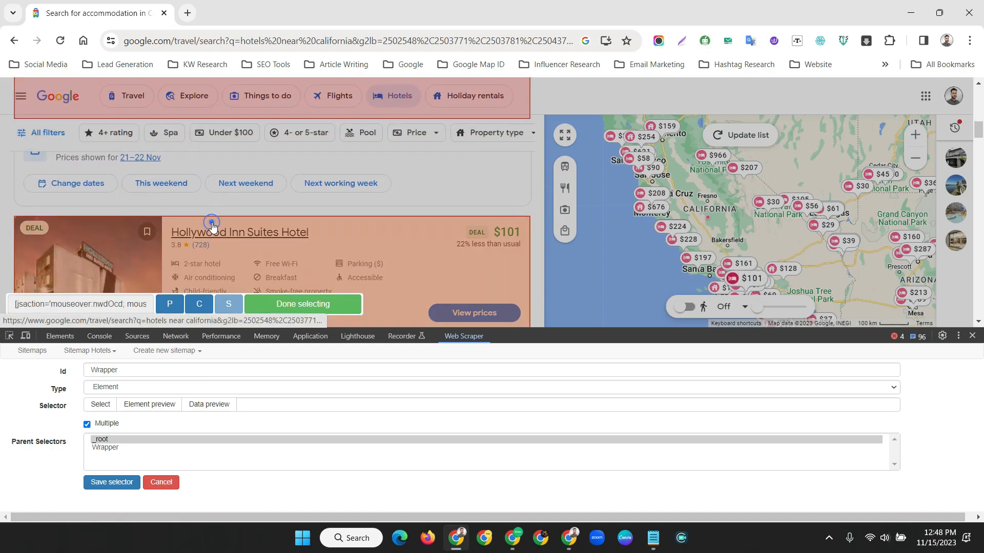
scroll(194, 226, down, 3)
click(213, 227)
scroll(220, 230, down, 10)
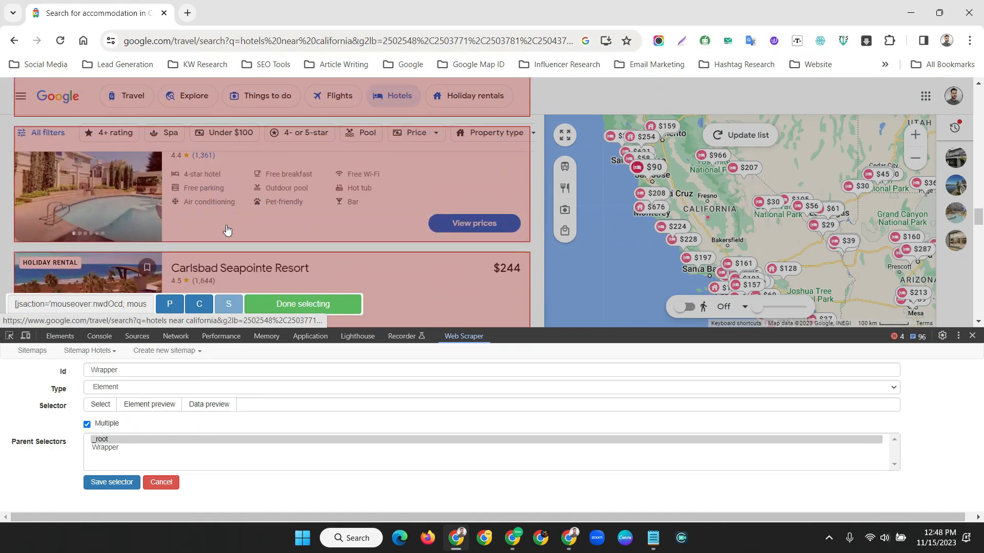
scroll(228, 230, down, 10)
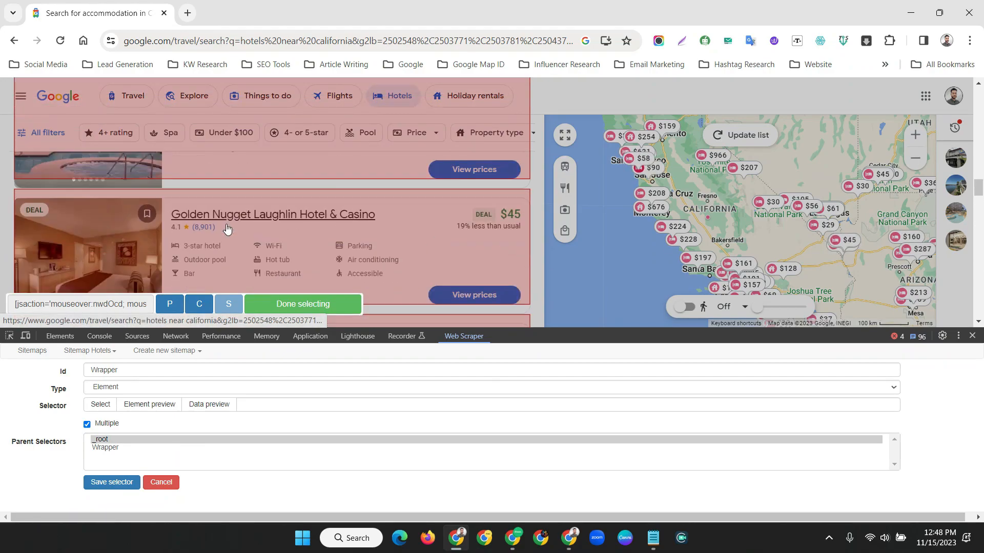
scroll(228, 229, up, 5)
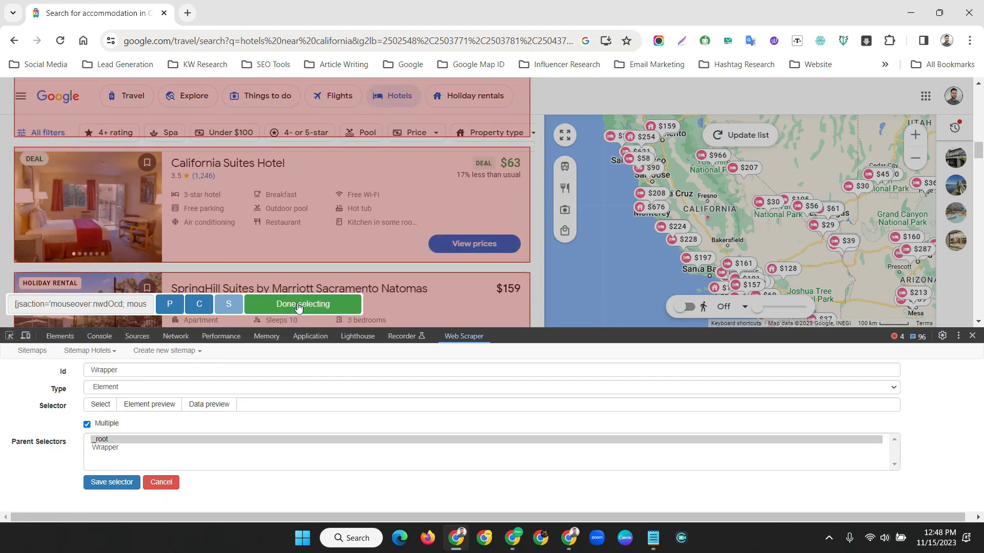
click(299, 306)
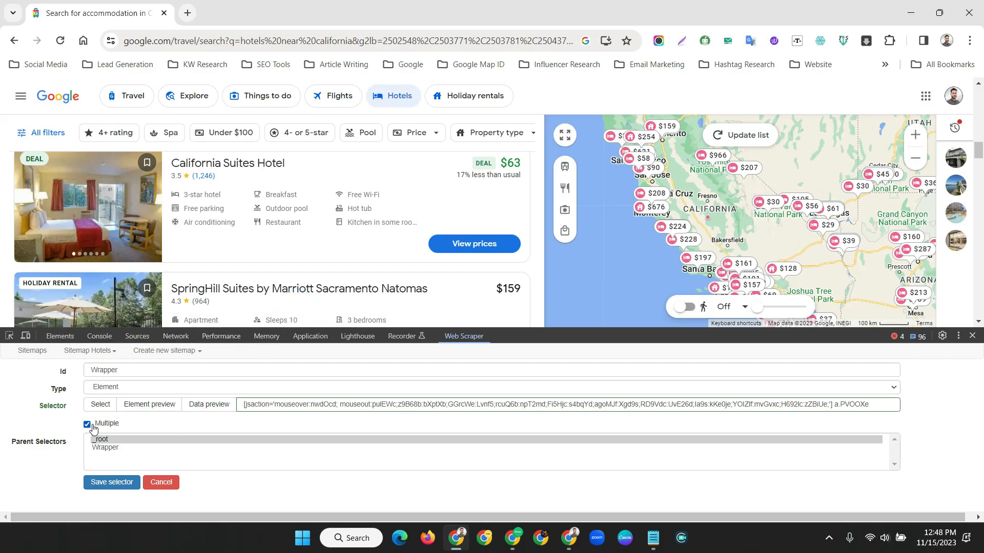
Check the hotel cards once more and save the Wrapper selector under _root
scroll(394, 251, up, 3)
scroll(391, 248, down, 3)
scroll(379, 249, up, 4)
scroll(365, 250, down, 1)
click(102, 482)
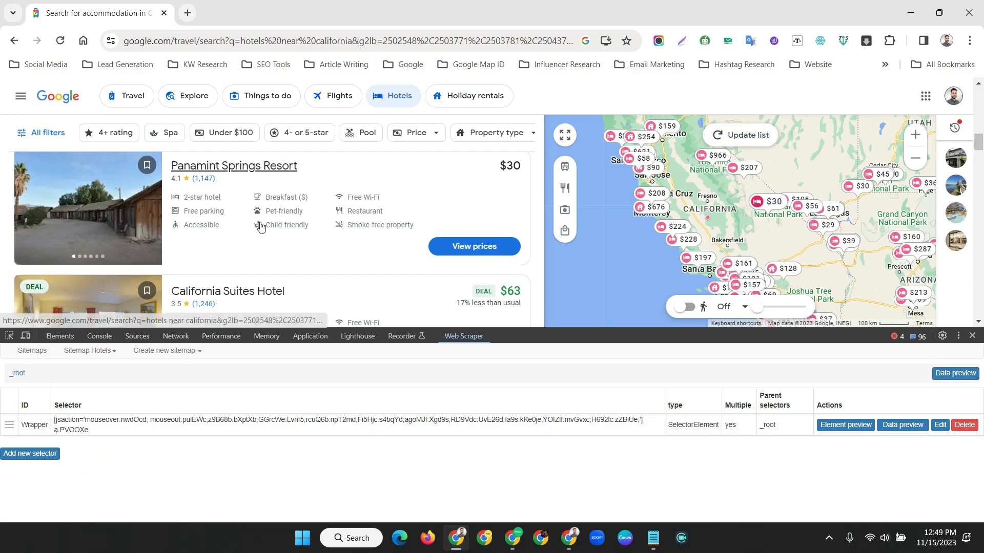
Enter the Wrapper selector and start a new child selector with the ID "Go to" and the type Link
scroll(261, 222, down, 5)
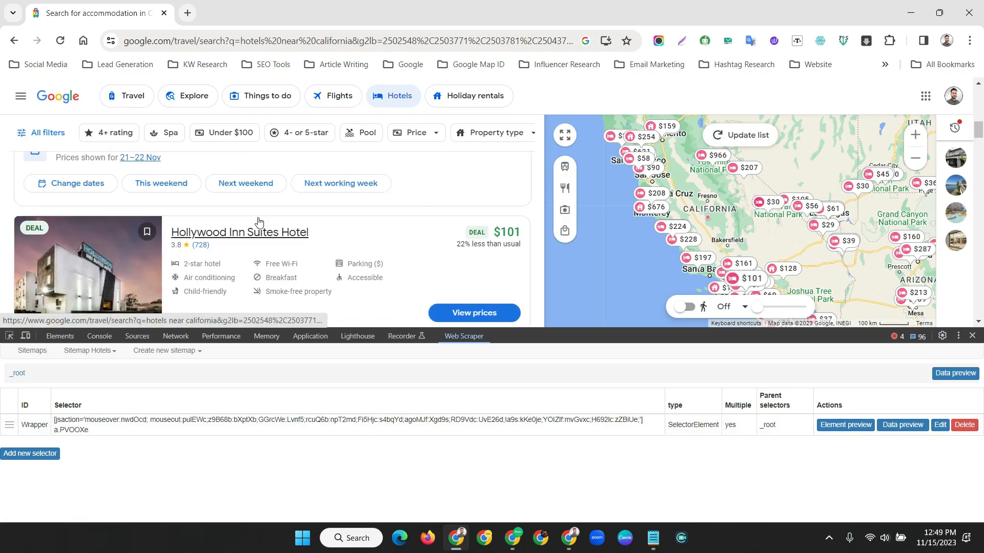
click(91, 427)
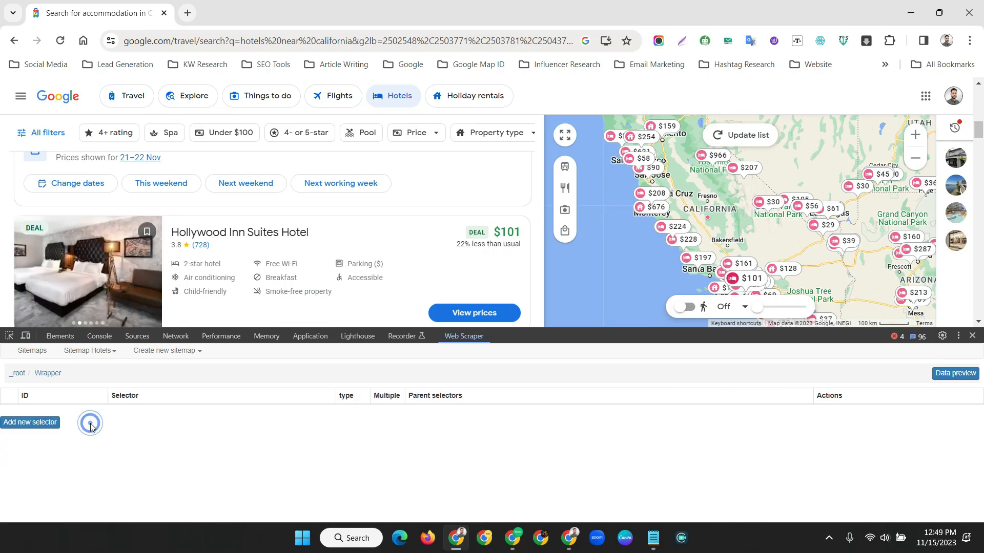
scroll(302, 215, down, 5)
scroll(307, 222, up, 4)
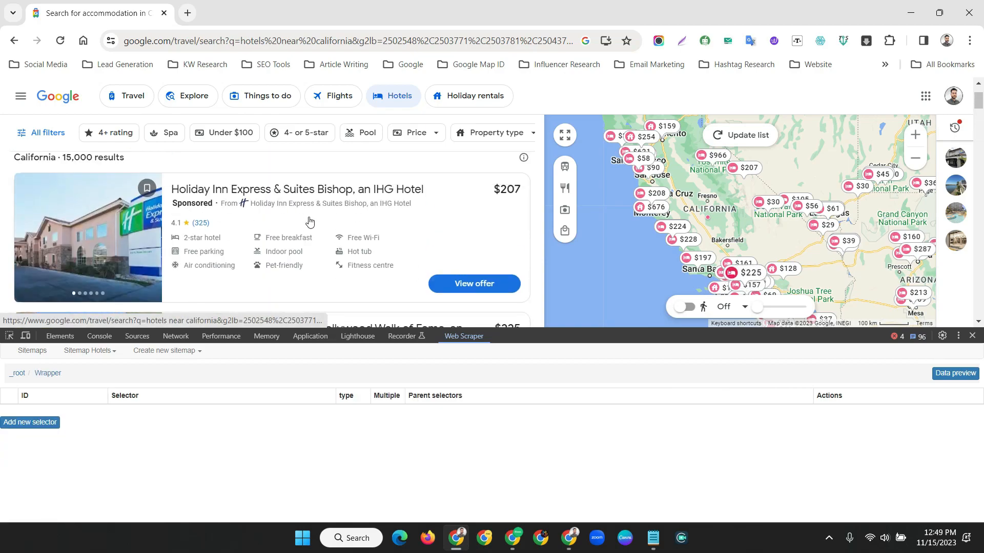
scroll(310, 222, down, 2)
scroll(311, 222, down, 2)
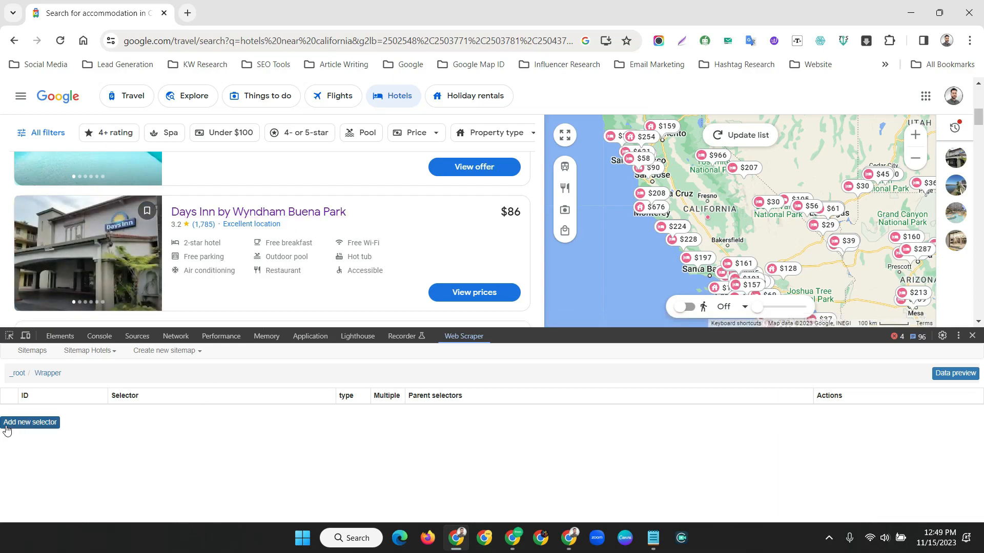
click(31, 423)
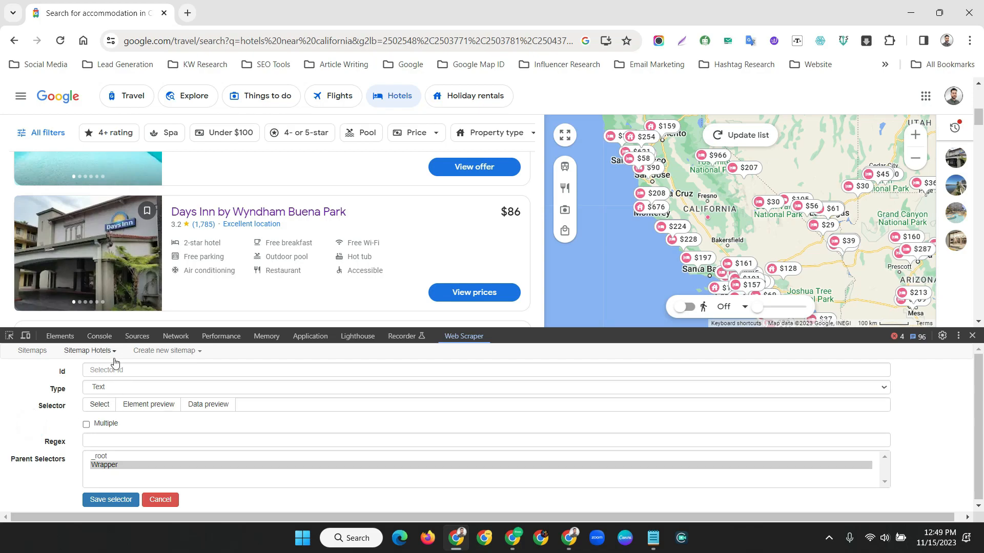
text(Go to)
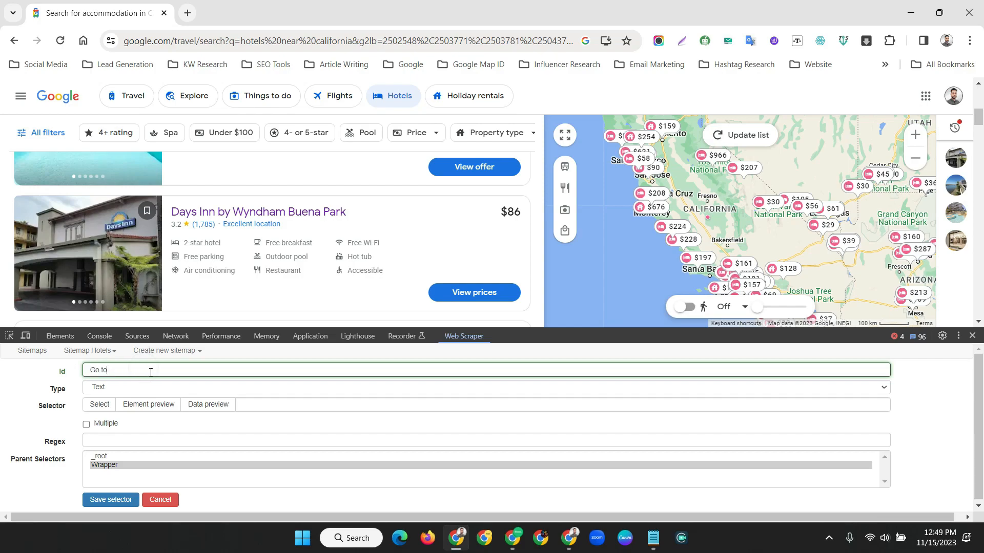
click(116, 388)
click(116, 407)
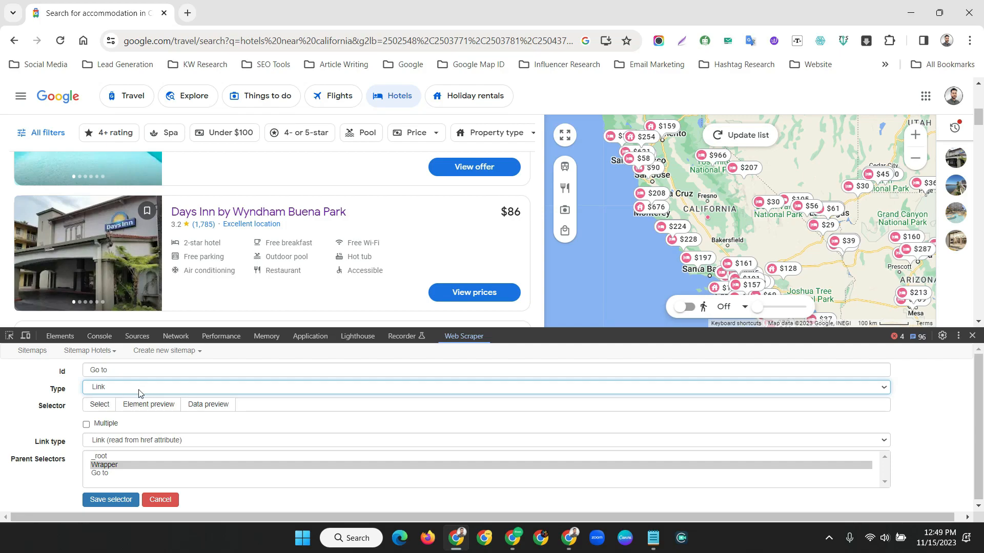
Pick the whole Days Inn by Wyndham Buena Park card as the link element of "Go to" and save the selector
click(100, 405)
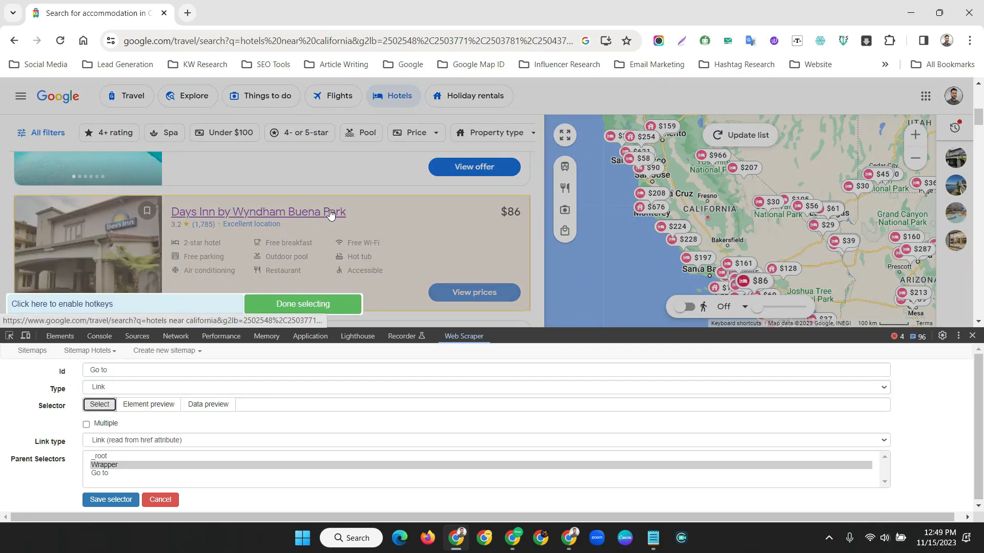
click(418, 210)
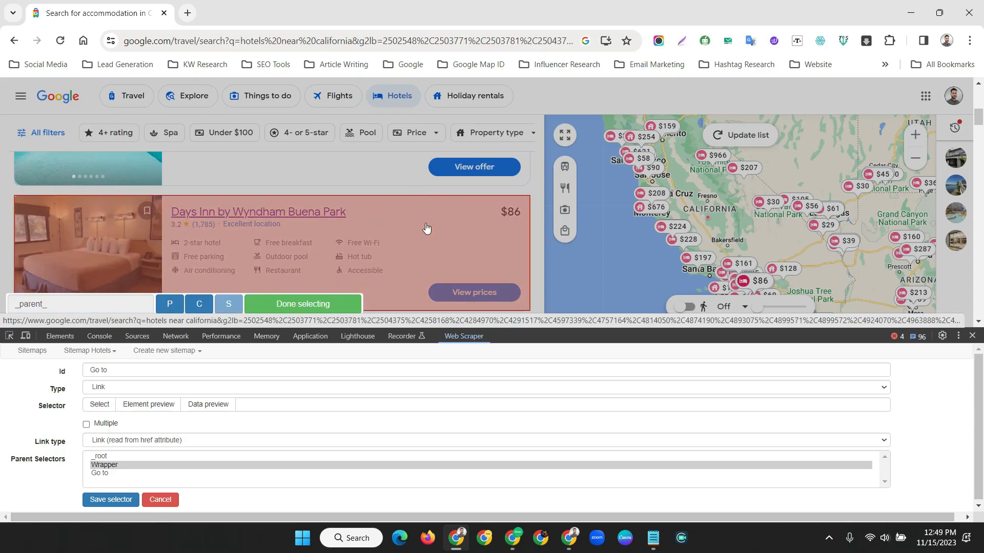
click(307, 303)
click(101, 498)
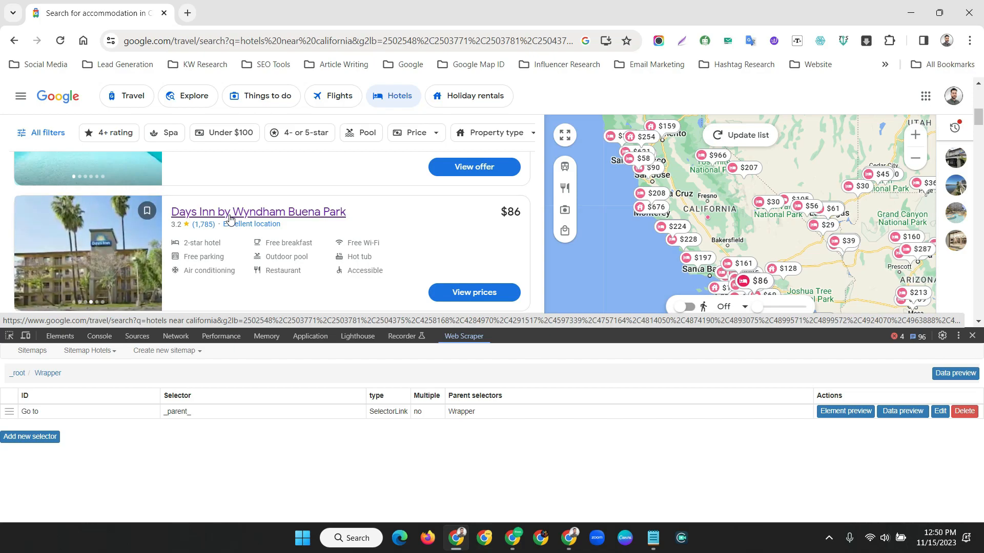
Open the Days Inn by Wyndham Buena Park listing in a new browser tab and switch to it
mouse_move(269, 231)
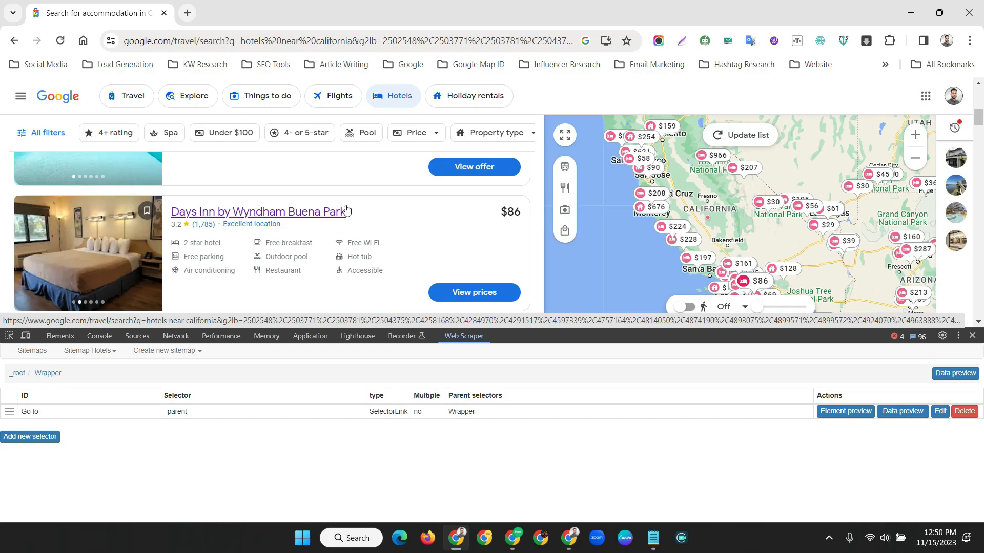
right_click(259, 215)
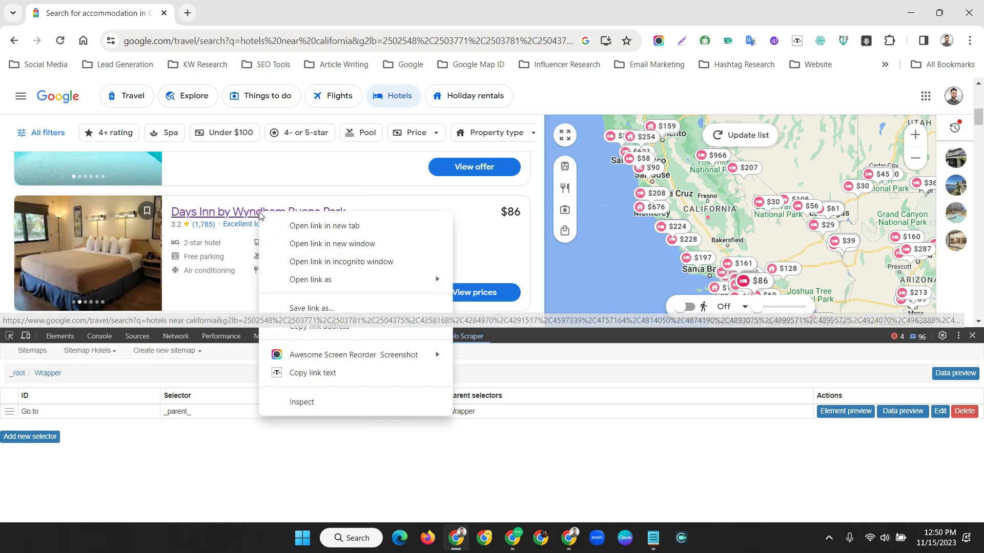
click(306, 226)
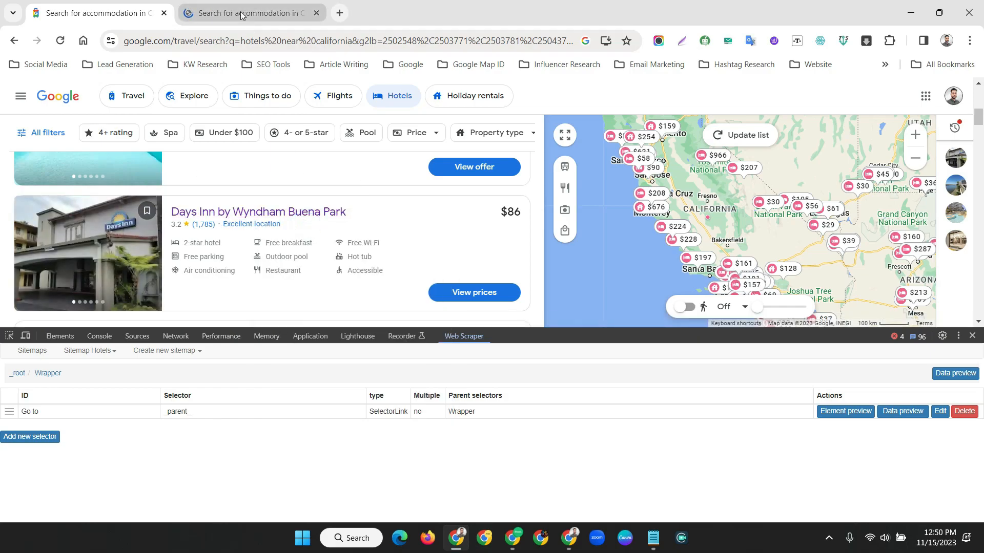
click(241, 15)
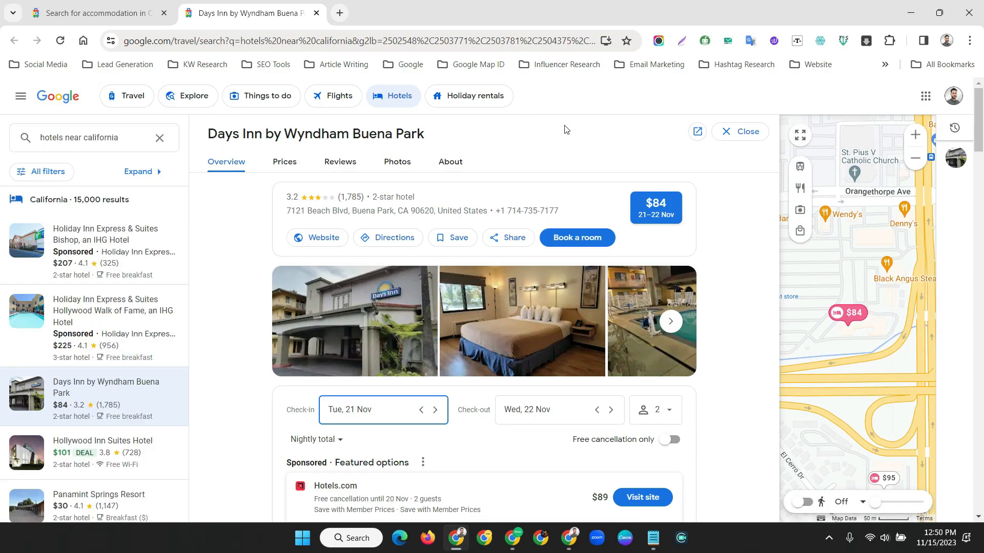
Open the developer tools on the hotel's detail page, show Web Scraper and go into Wrapper > Go to in the Hotels sitemap
right_click(564, 128)
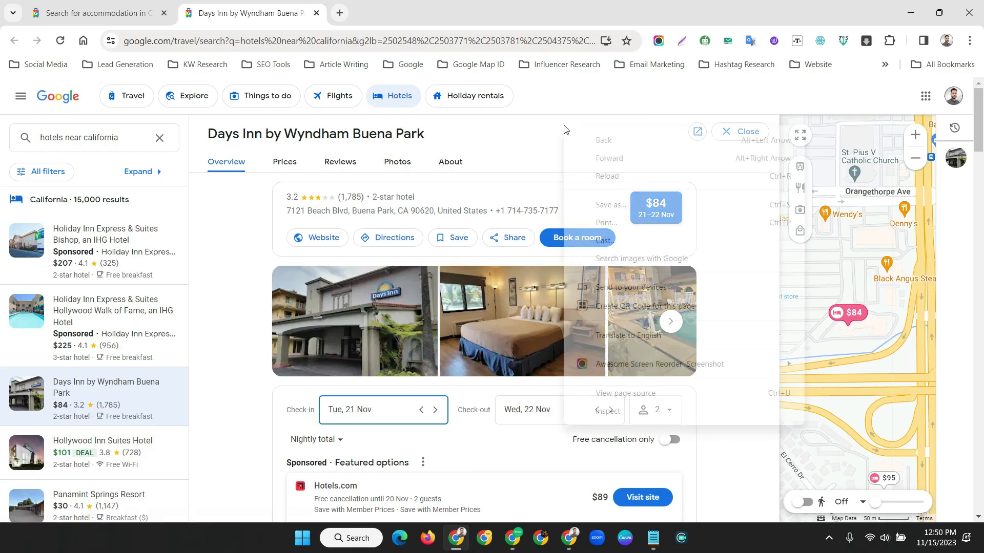
click(607, 411)
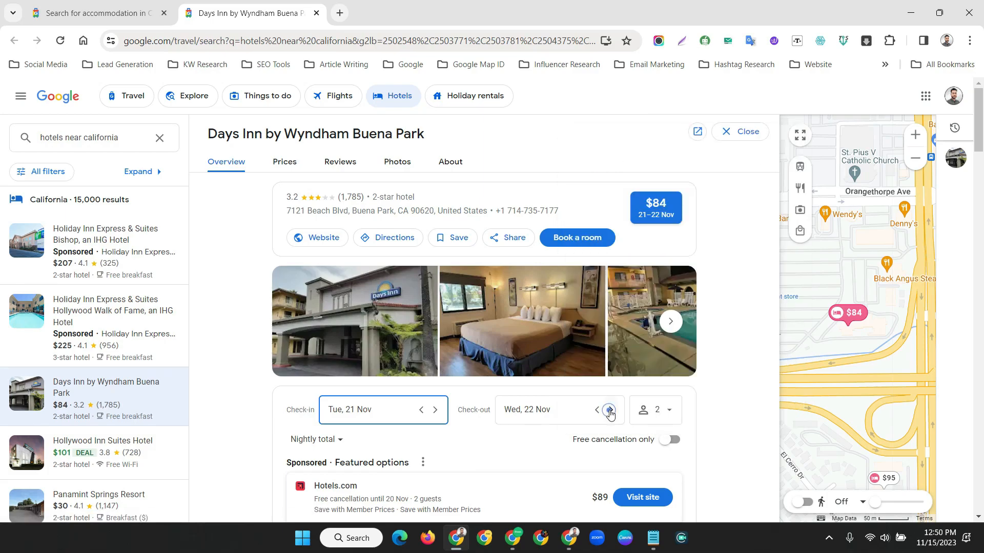
click(462, 338)
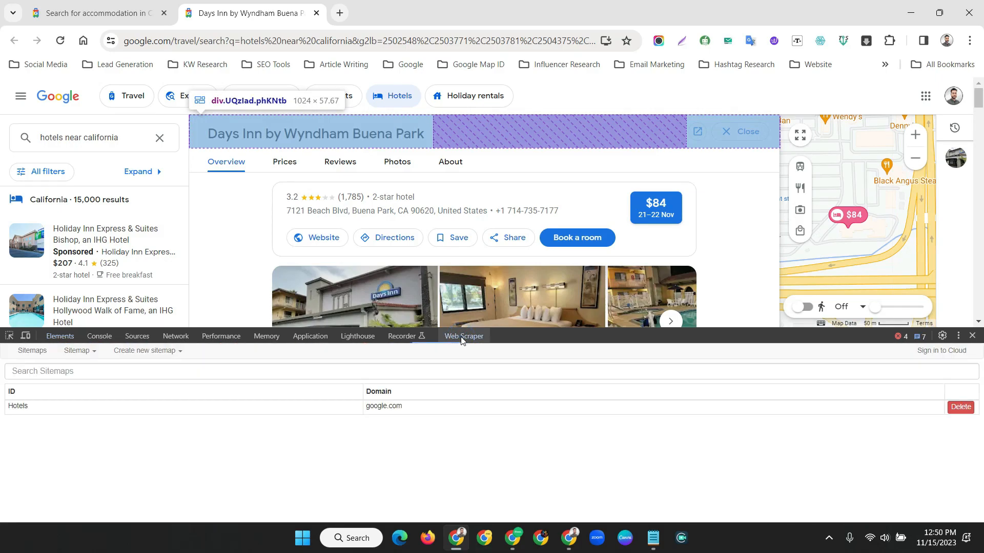
click(29, 407)
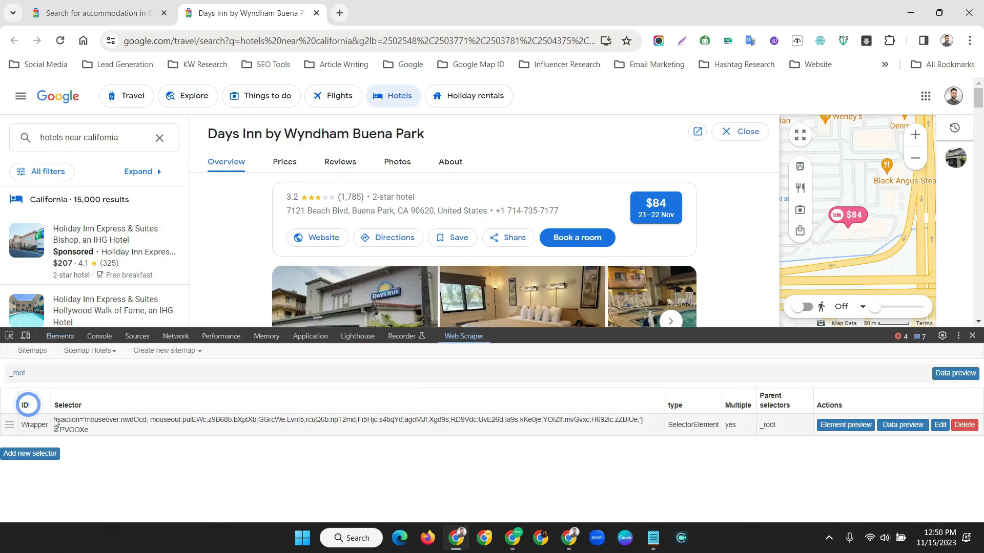
click(82, 426)
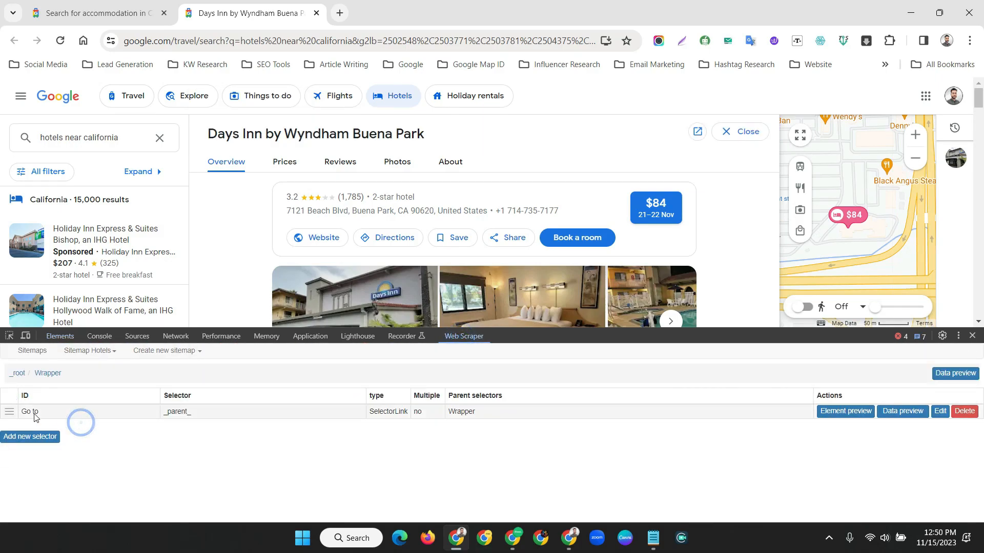
click(171, 413)
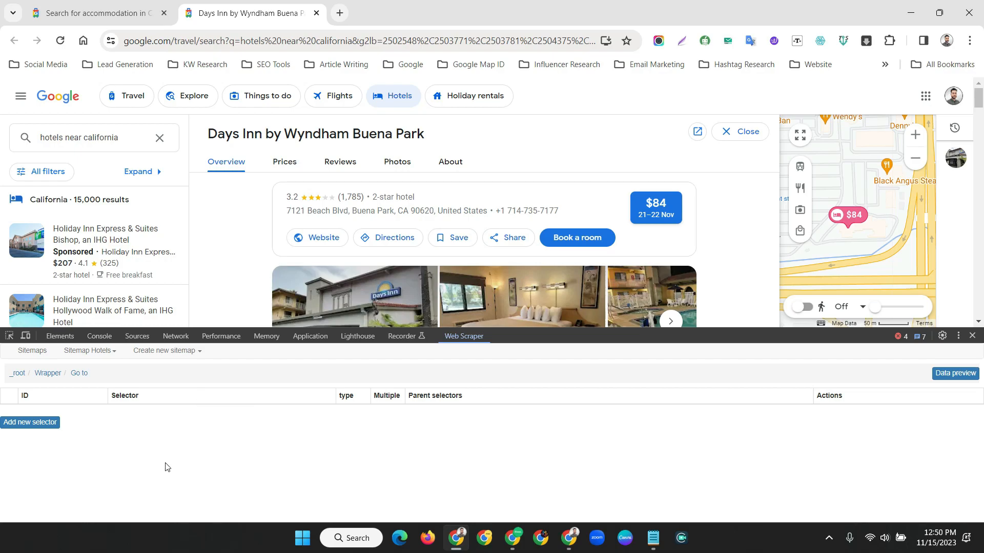
Add a Text selector with the ID "Name" under Go to, pick the hotel's title heading as its element and save it
click(17, 422)
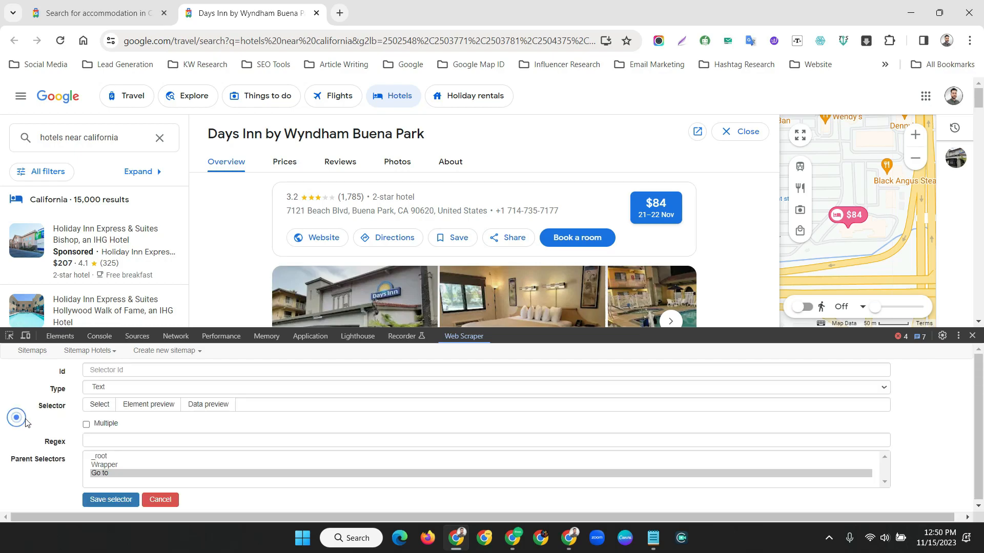
click(138, 371)
text(Name)
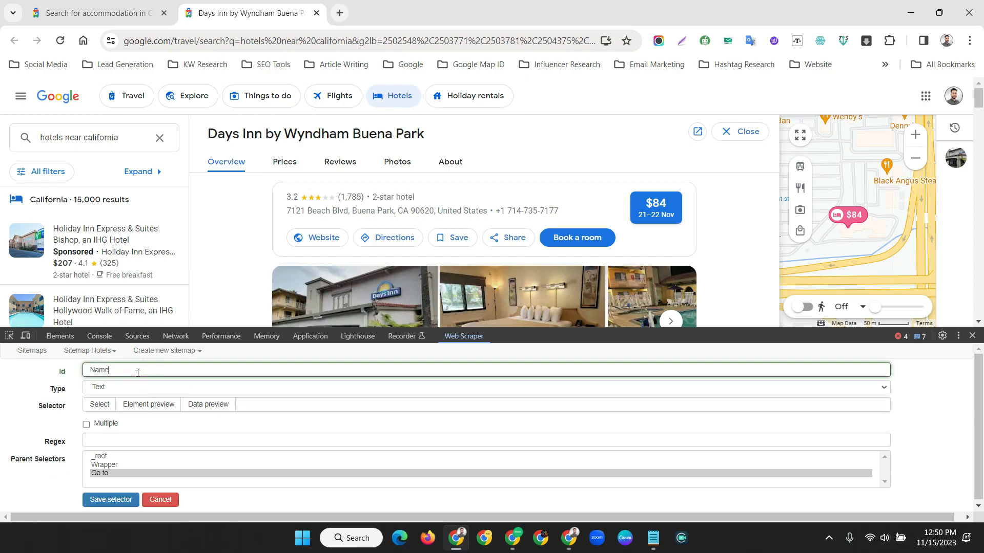
click(99, 405)
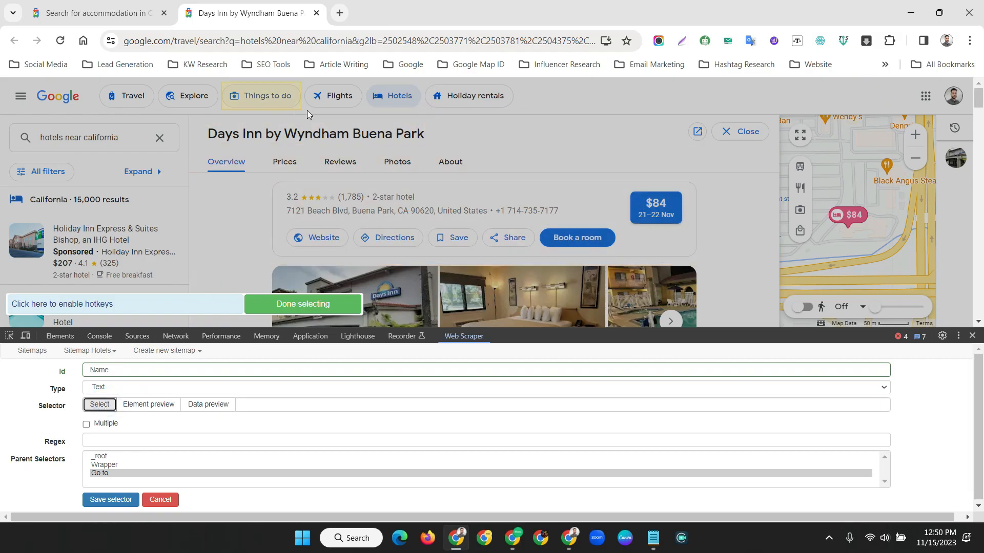
click(429, 136)
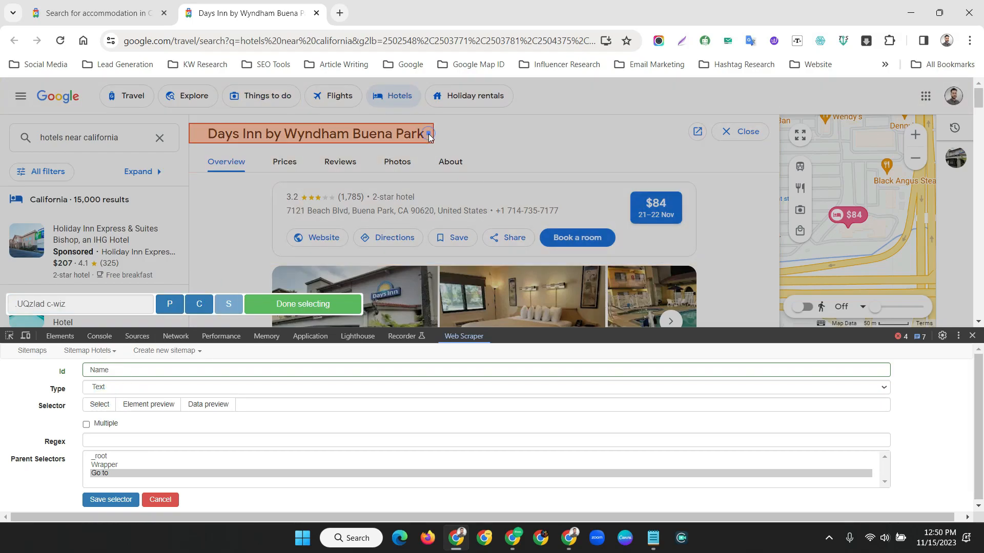
click(303, 304)
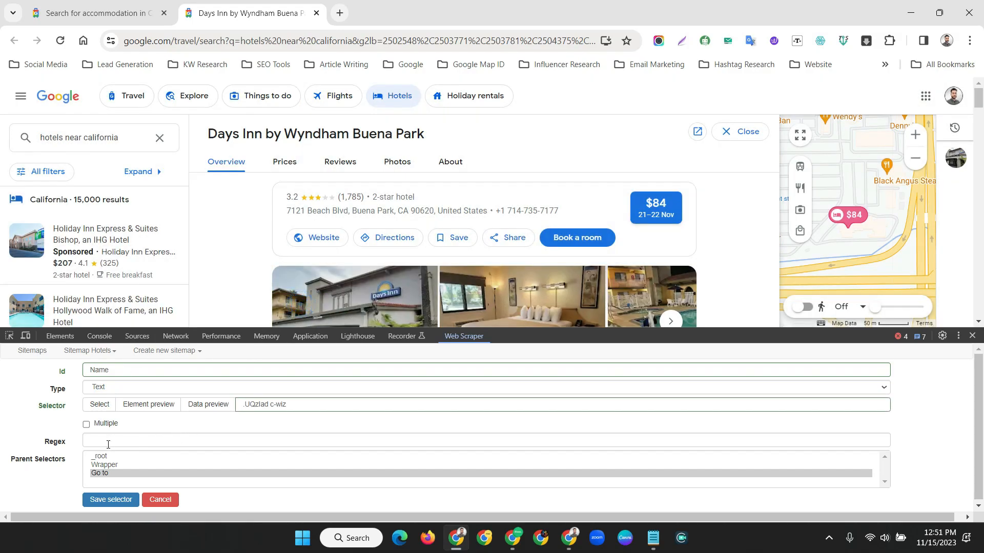
click(111, 500)
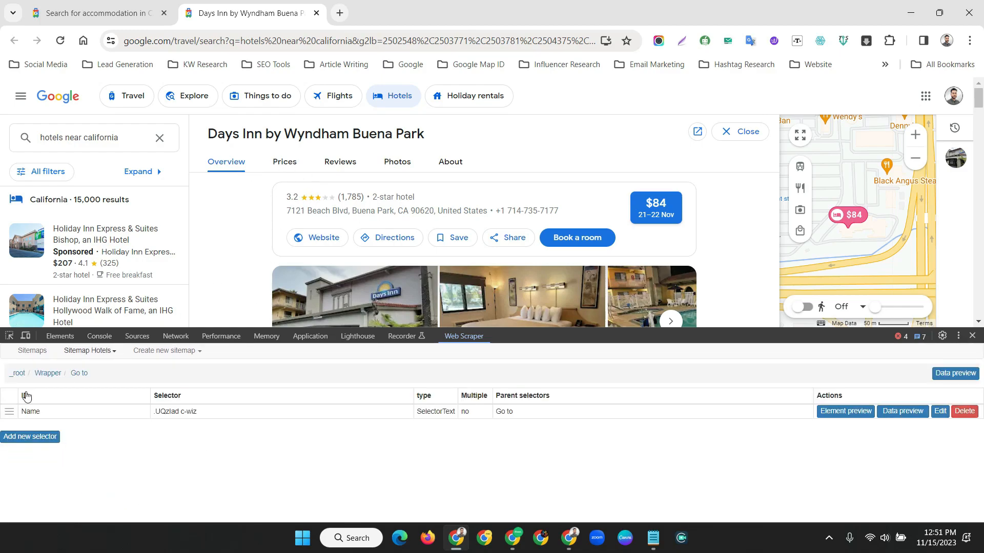
Add a Text selector with the ID "Ratings" under Go to, pick the hotel's rating score as its element and save it
click(26, 438)
click(109, 373)
text(Ratings)
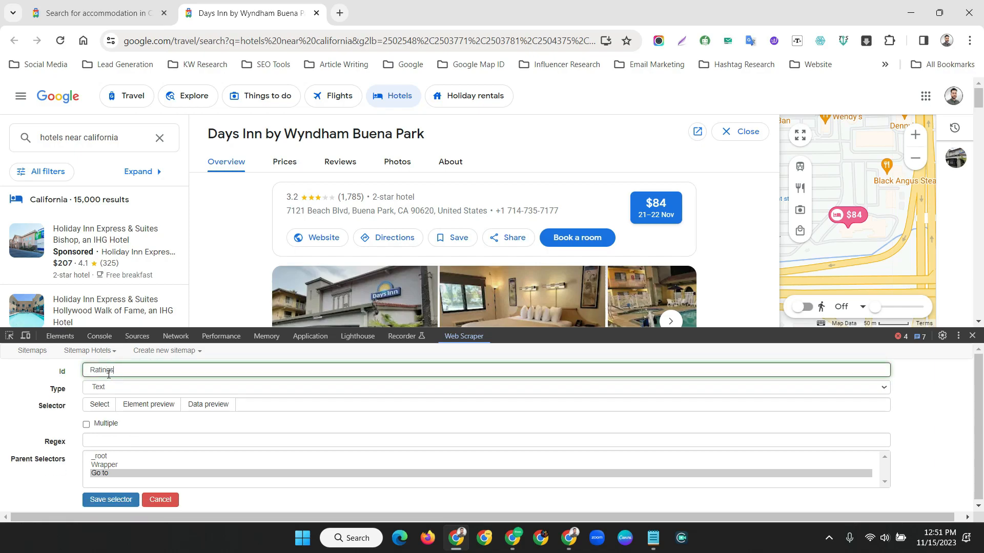
click(96, 405)
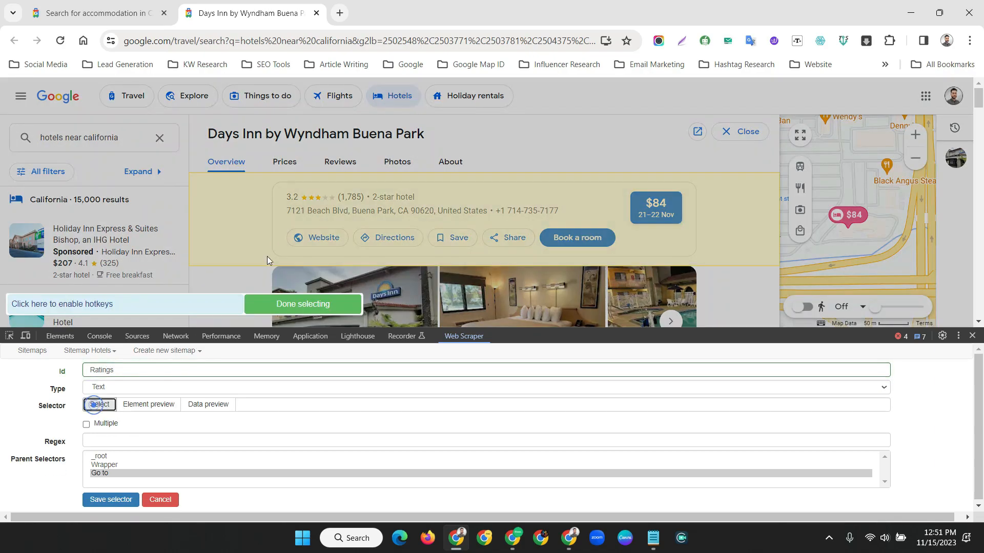
click(292, 197)
click(293, 303)
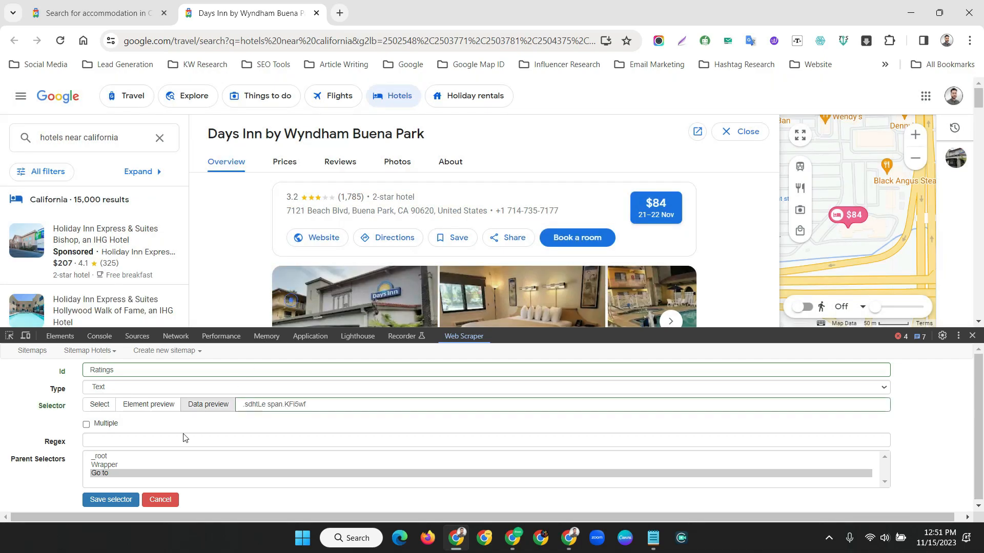
click(108, 498)
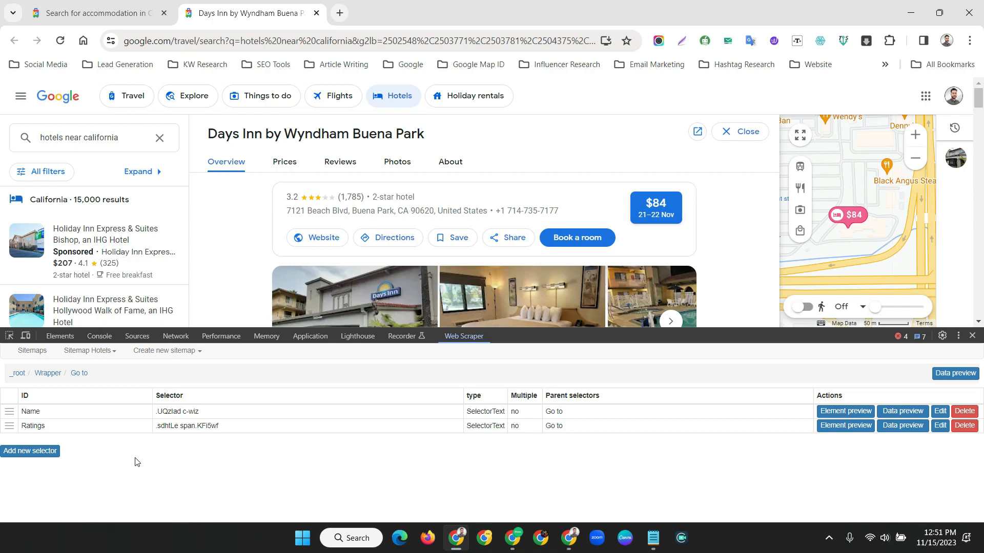
Add a Text selector with the ID "review" under Go to, pick the hotel's review count as its element and save it
click(31, 450)
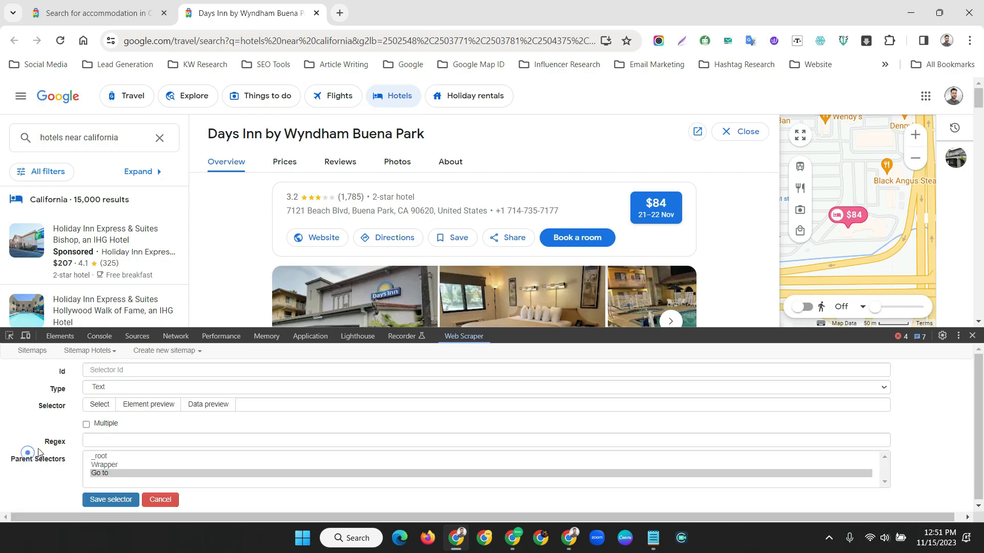
click(142, 369)
text(review)
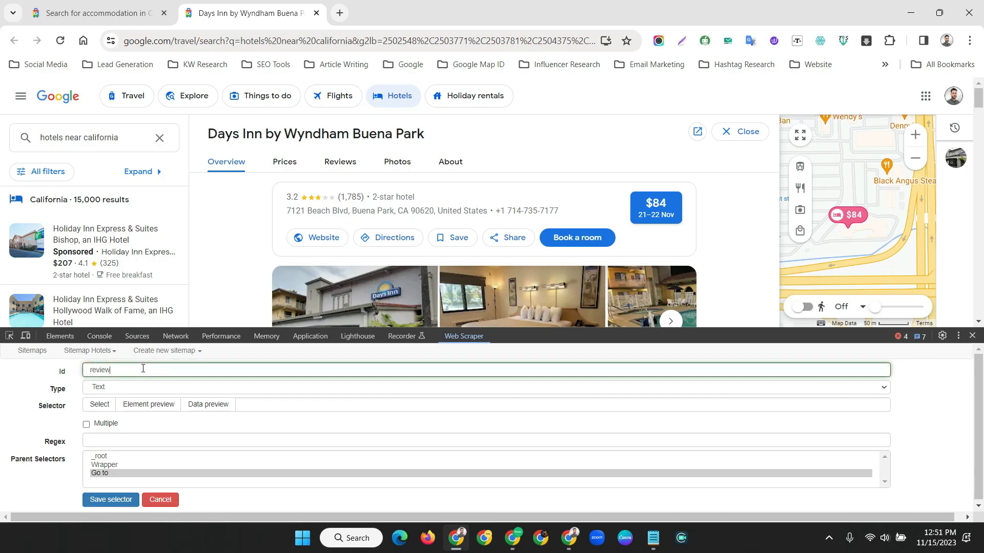
click(99, 404)
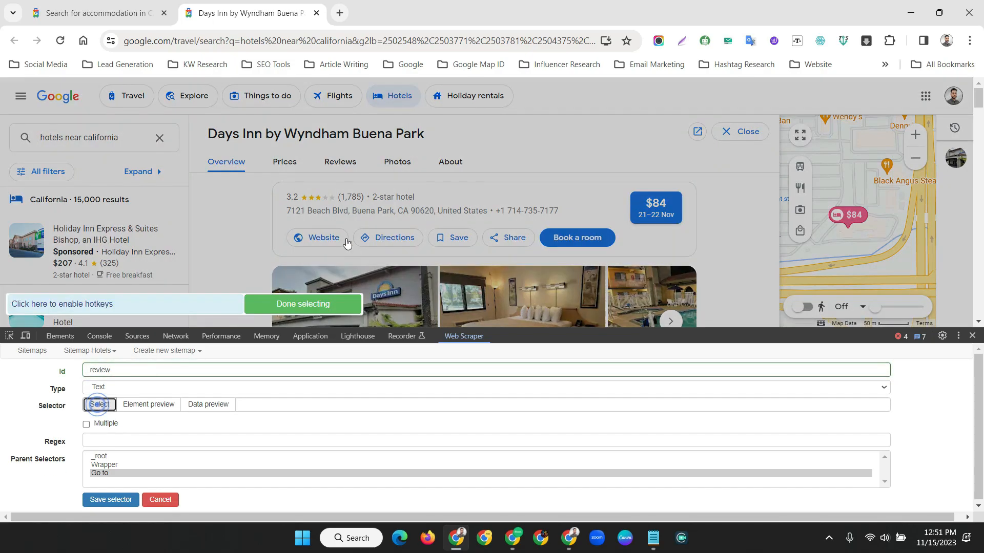
click(362, 199)
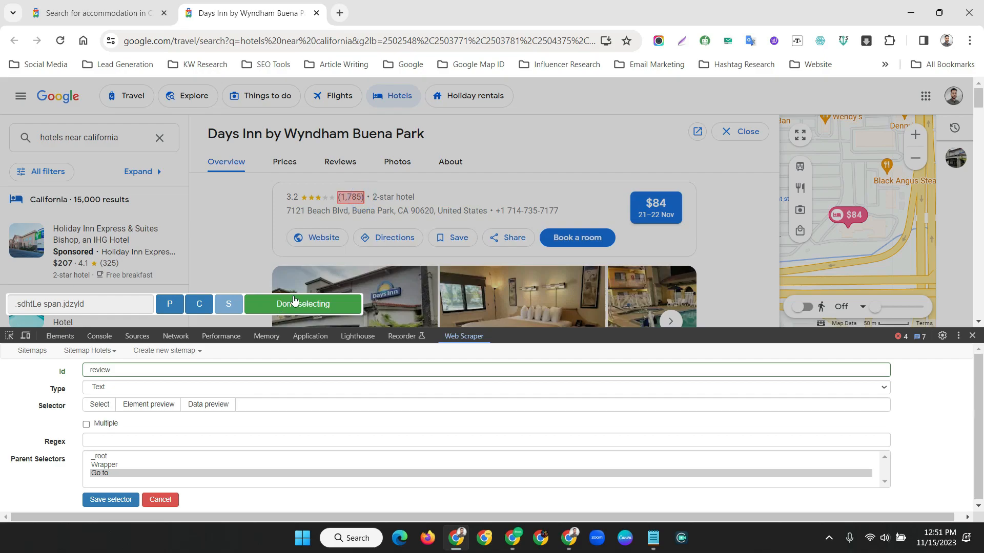
click(292, 304)
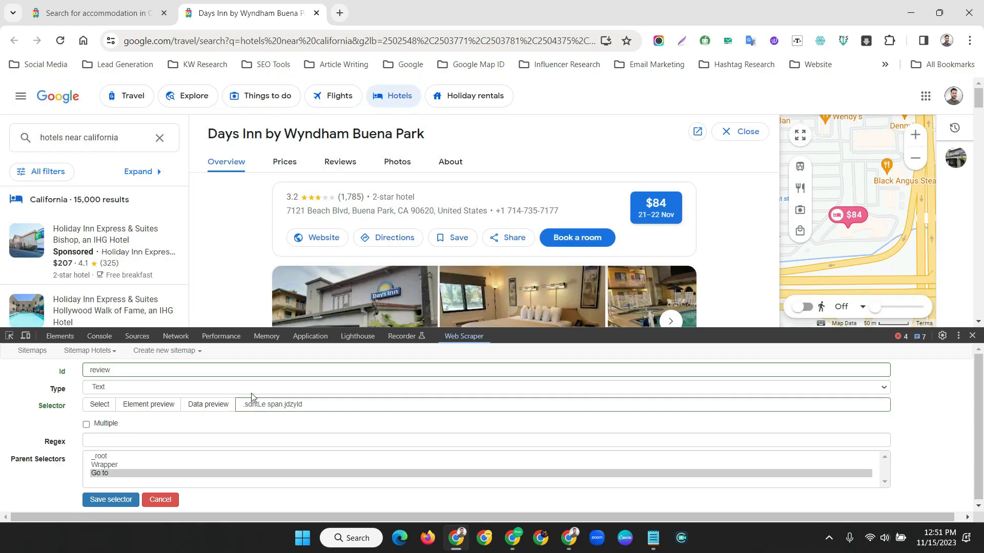
click(105, 500)
Add a Text selector with the ID "Type" under Go to, pick the hotel's star-class text as its element and save it
click(37, 464)
click(107, 371)
text(Type)
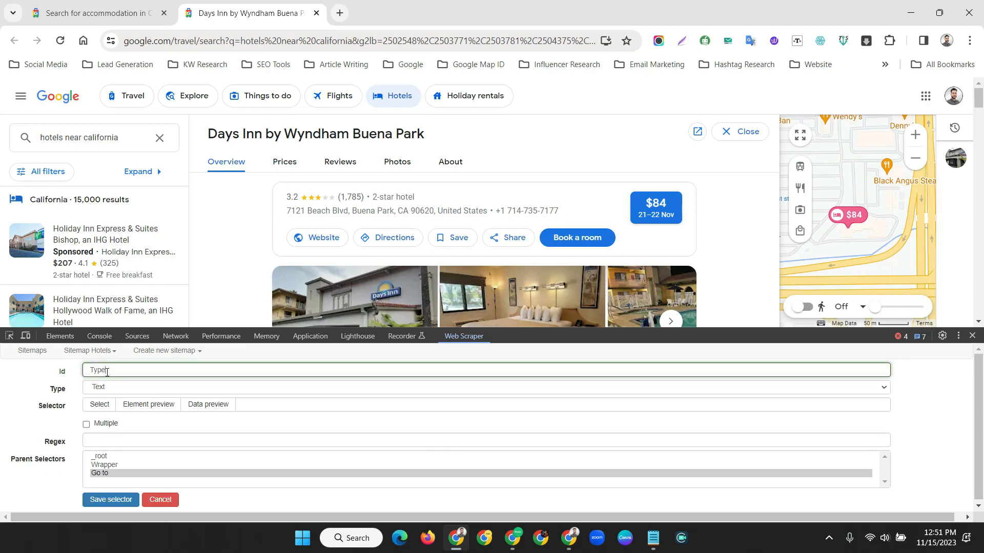
click(99, 404)
click(408, 196)
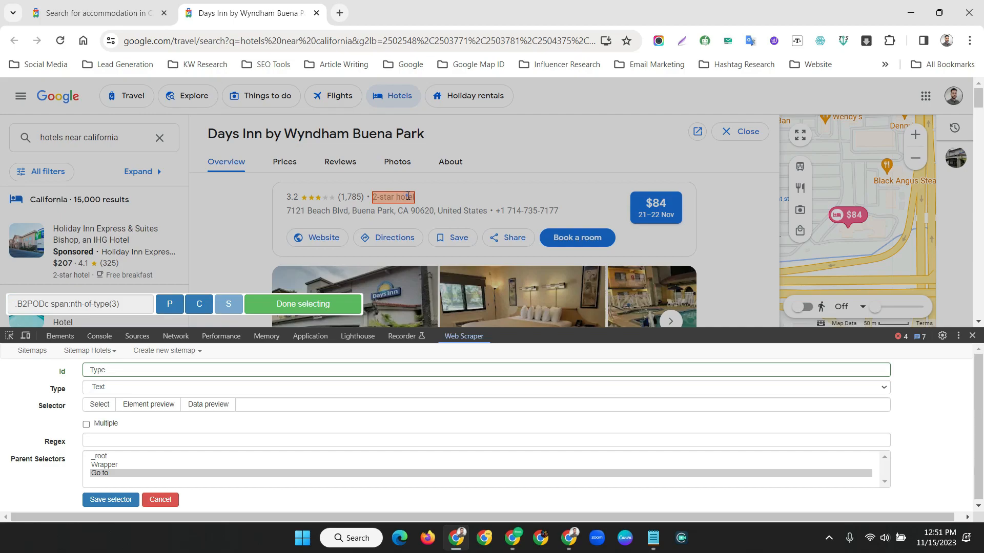
click(302, 303)
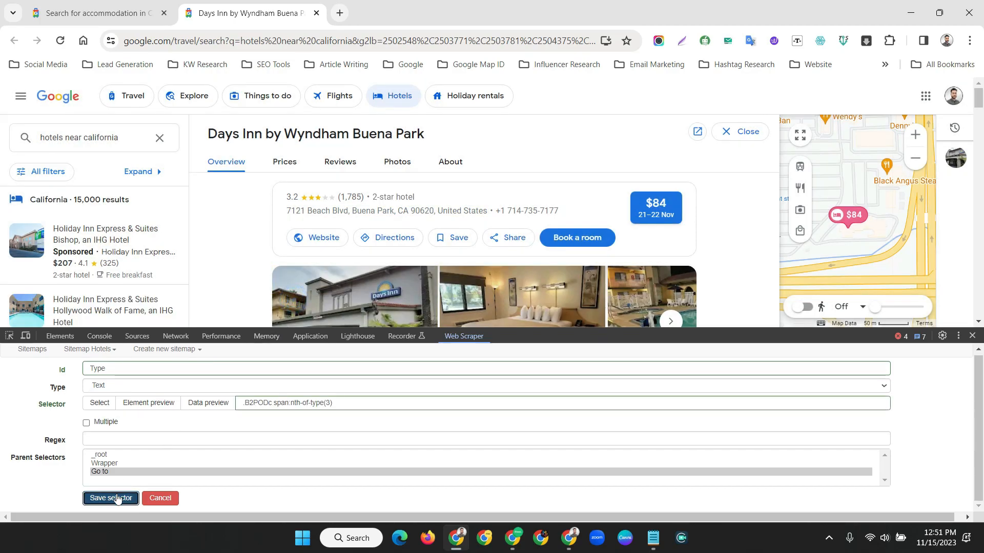
click(117, 499)
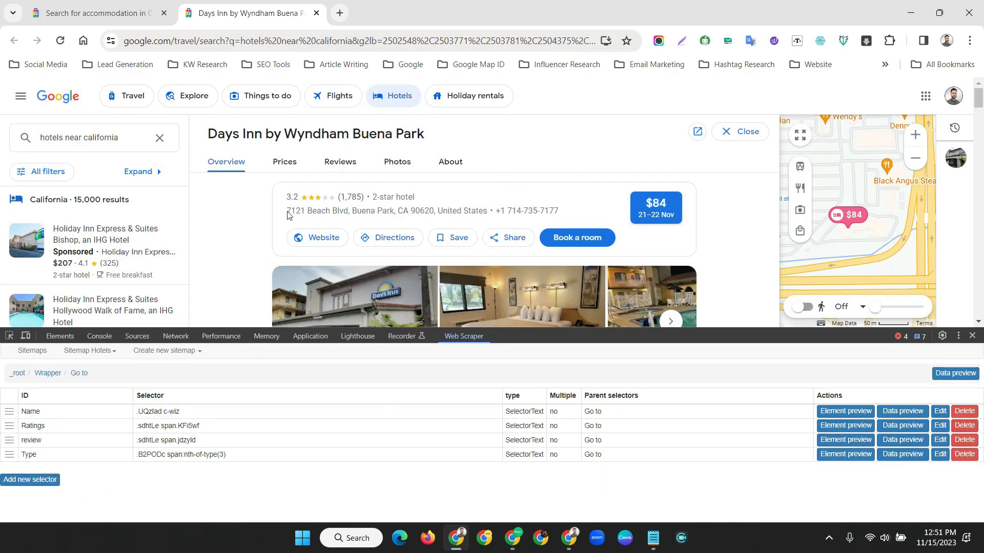
Add a Text selector with the ID "Address" under Go to, pick the hotel's street address as its element and save it
drag(287, 215, 486, 212)
click(30, 480)
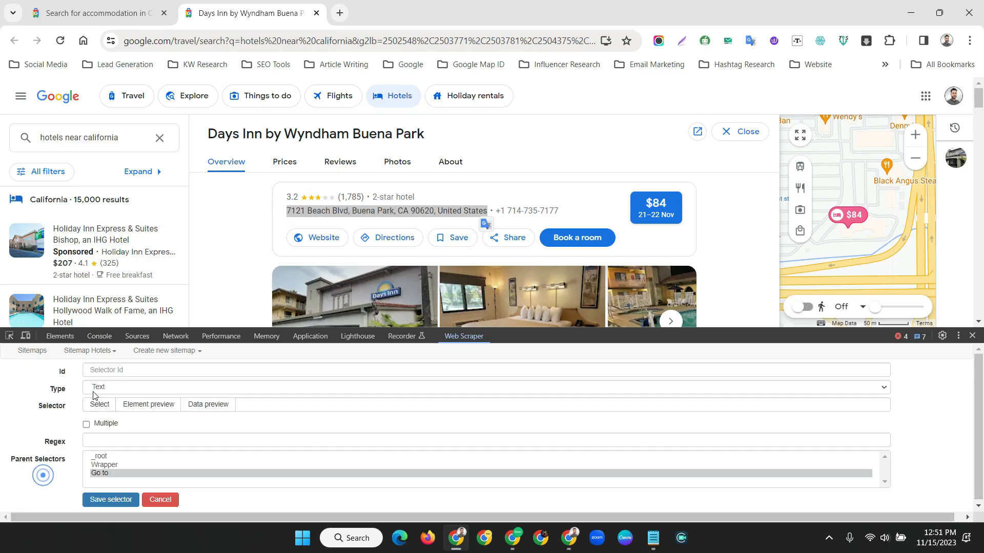
click(102, 370)
text(Address)
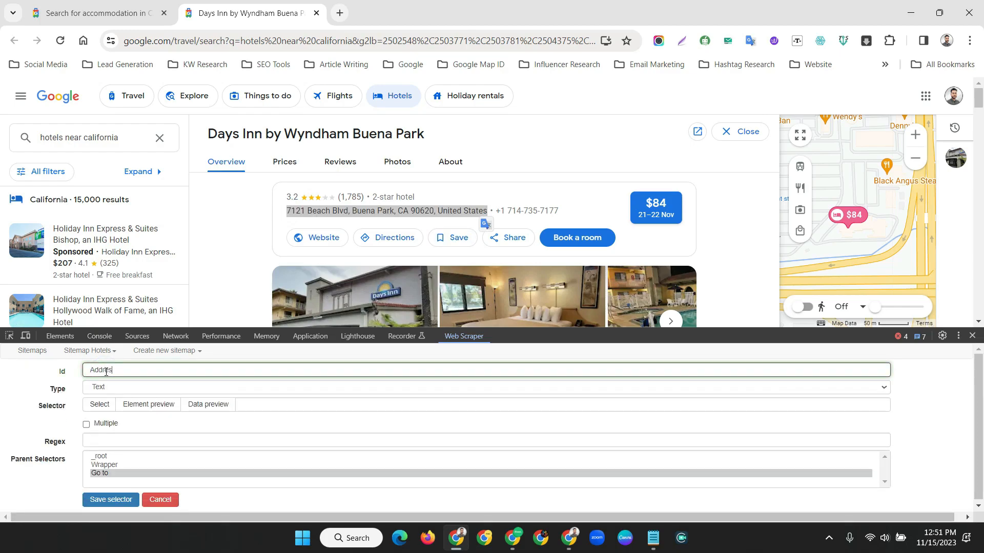
click(94, 405)
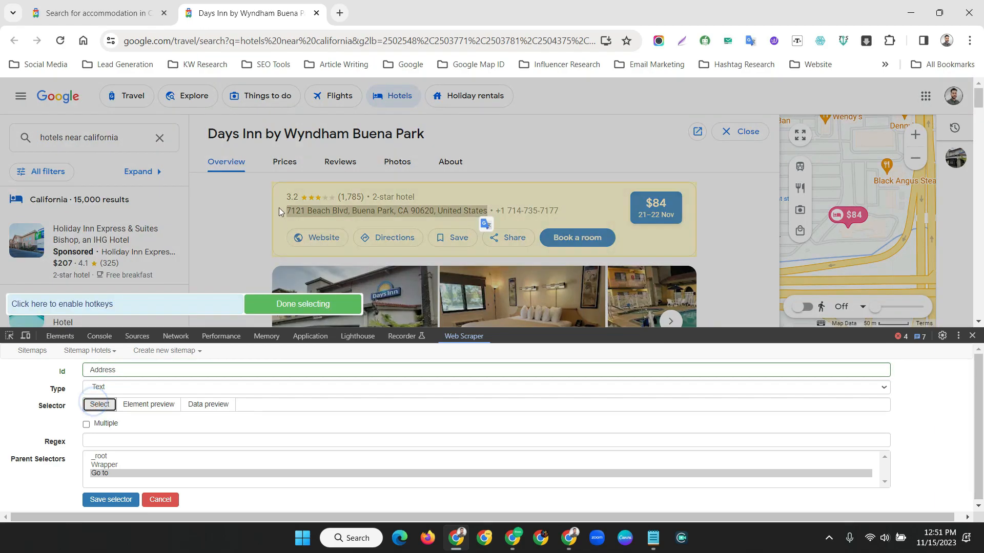
click(289, 209)
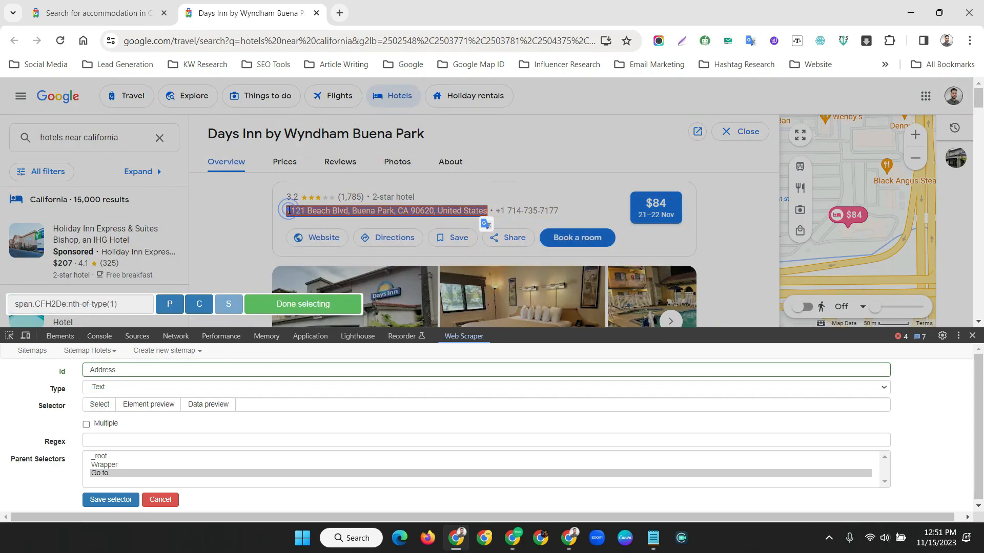
click(283, 307)
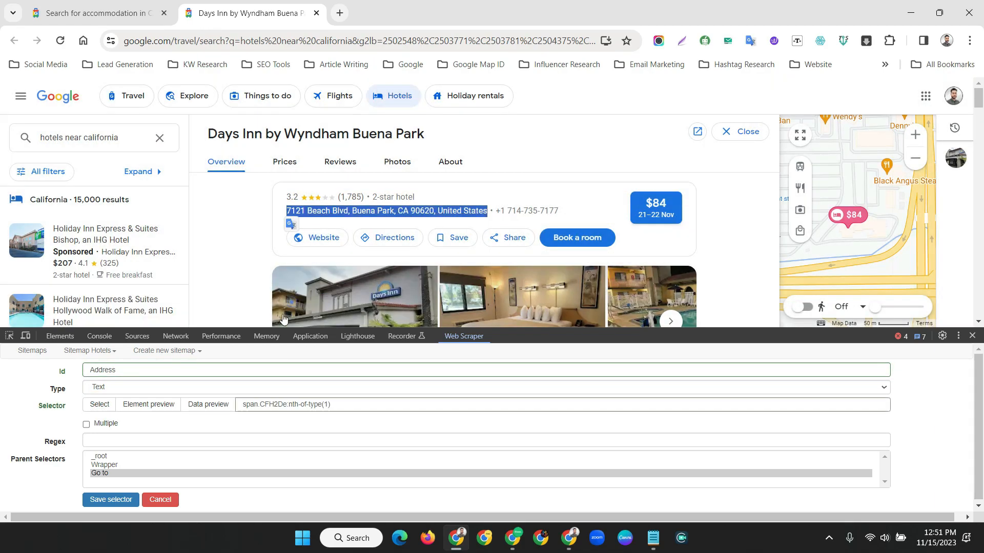
click(118, 501)
Add a Text selector with the ID "Phone" under Go to, pick the hotel's phone number as its element and save it
click(29, 494)
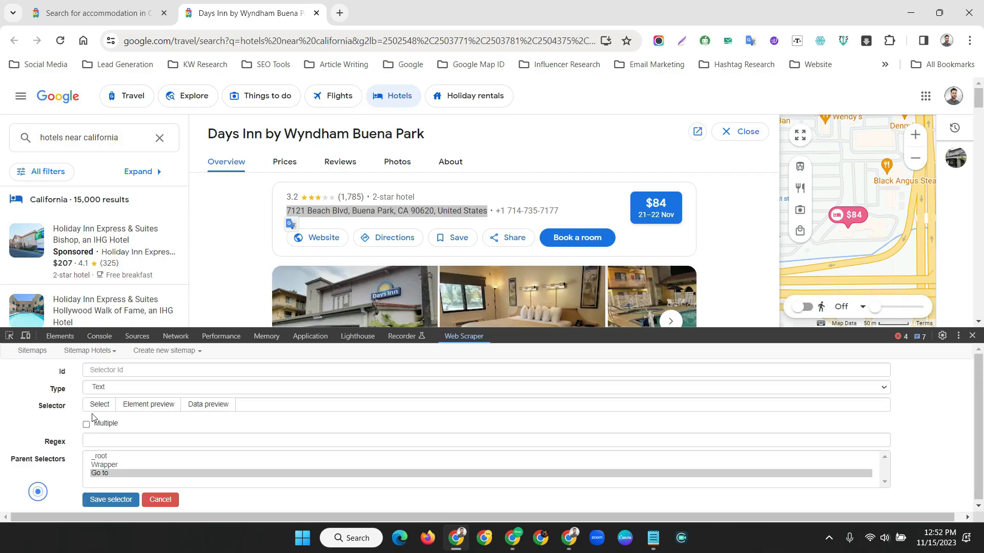
click(118, 370)
text(Phone)
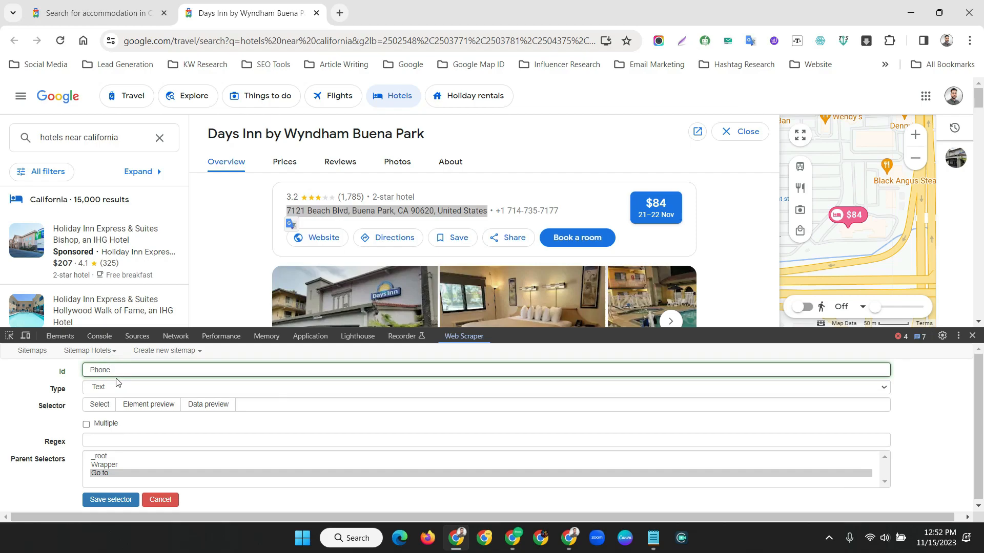
click(99, 404)
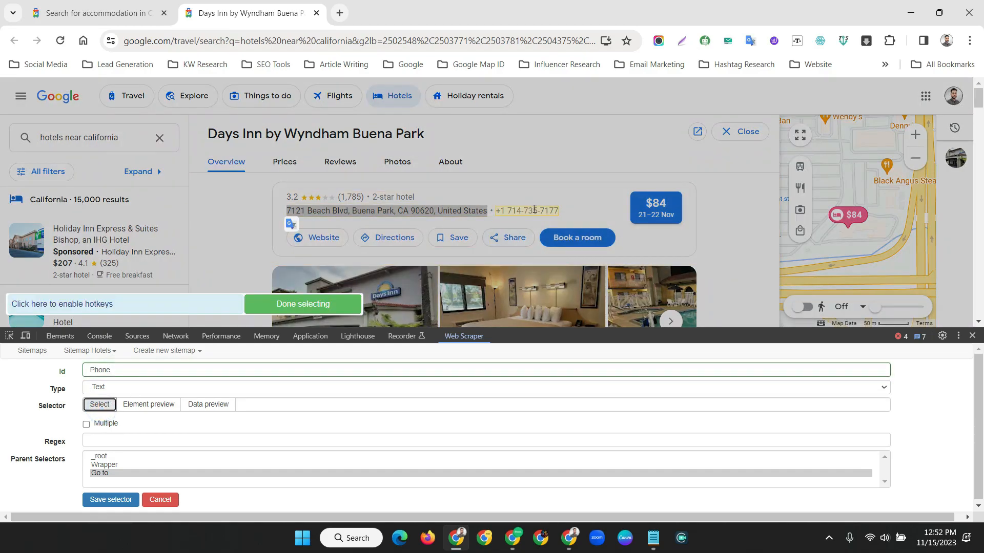
click(302, 303)
click(111, 499)
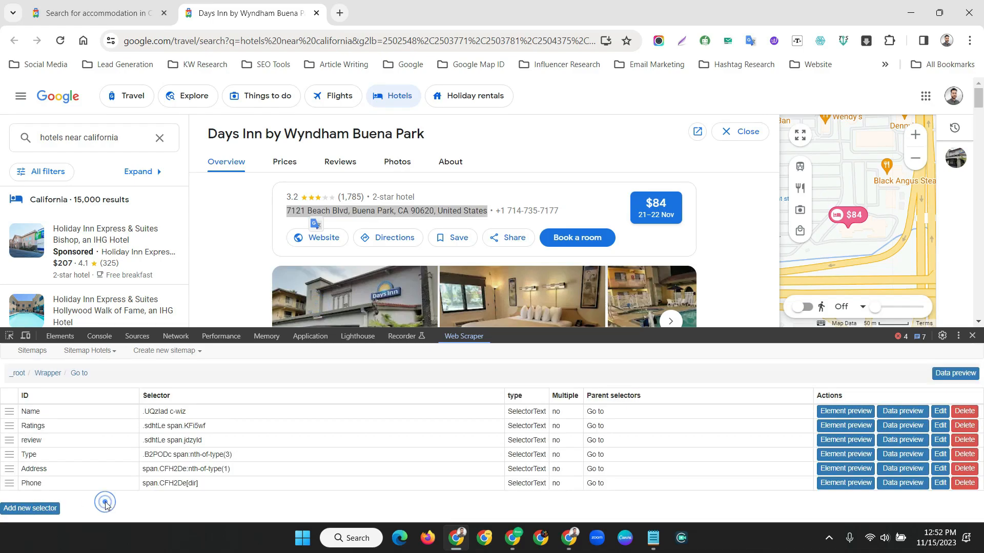
Add a Text selector with the ID "Price" under Go to, pick the hotel's room price as its element and save it
click(52, 508)
click(146, 369)
text(Price)
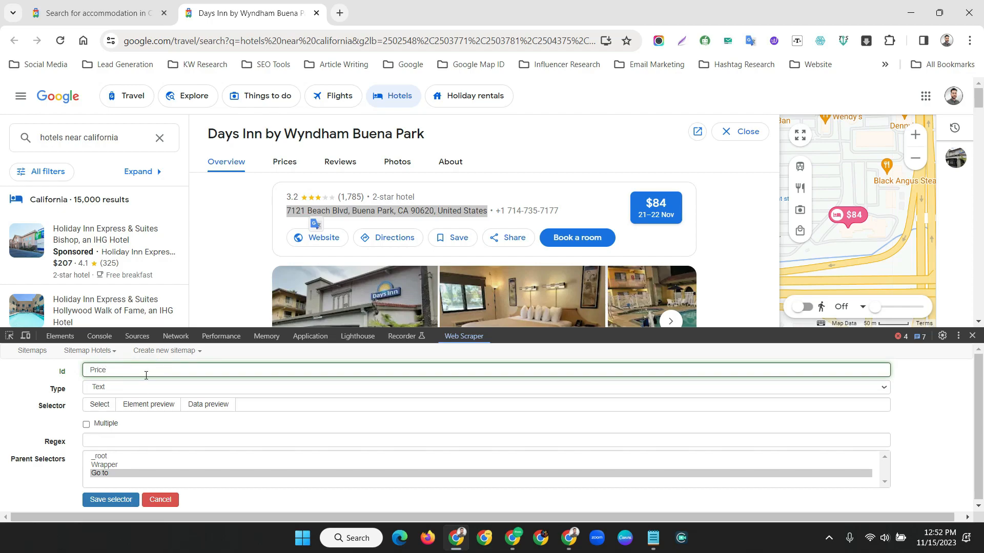
click(99, 404)
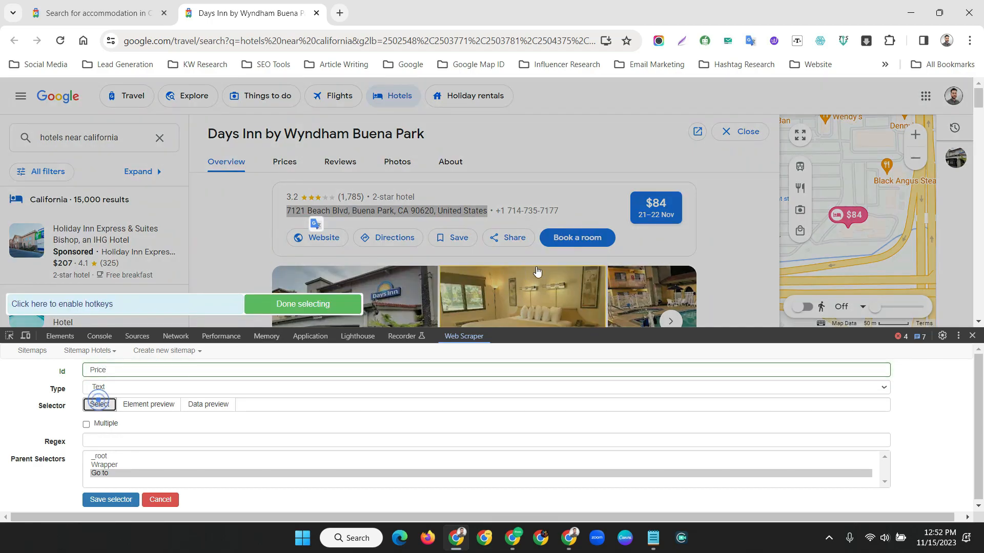
click(657, 203)
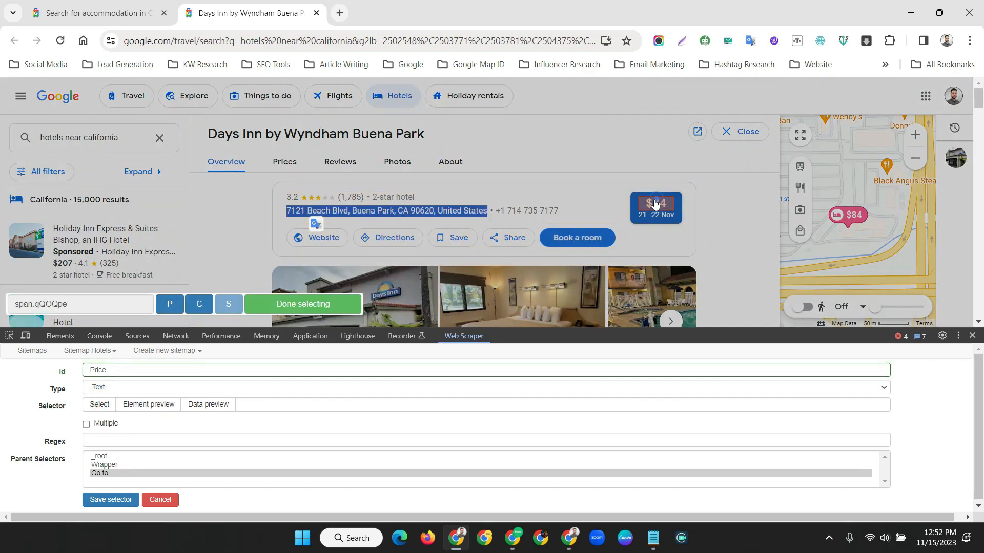
click(303, 303)
click(110, 499)
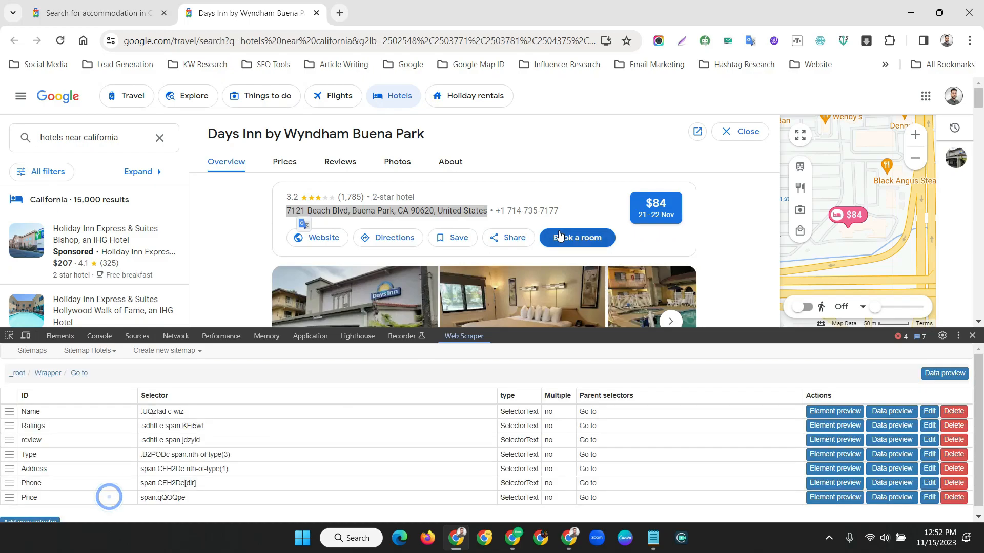
Add a Link selector with the ID "Website" under Go to, pick the hotel's Website link as its element and save it
scroll(31, 507, down, 1)
click(31, 517)
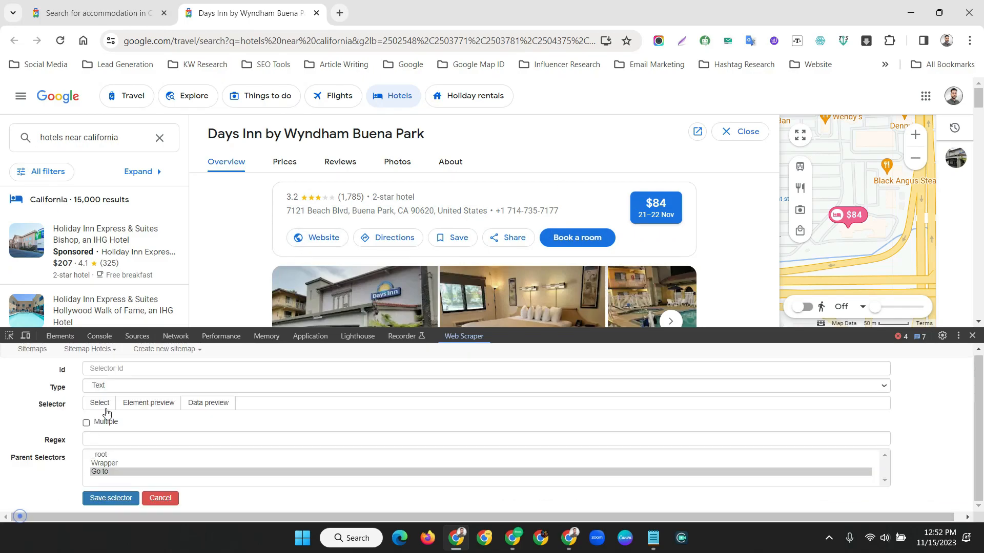
click(123, 369)
text(Website)
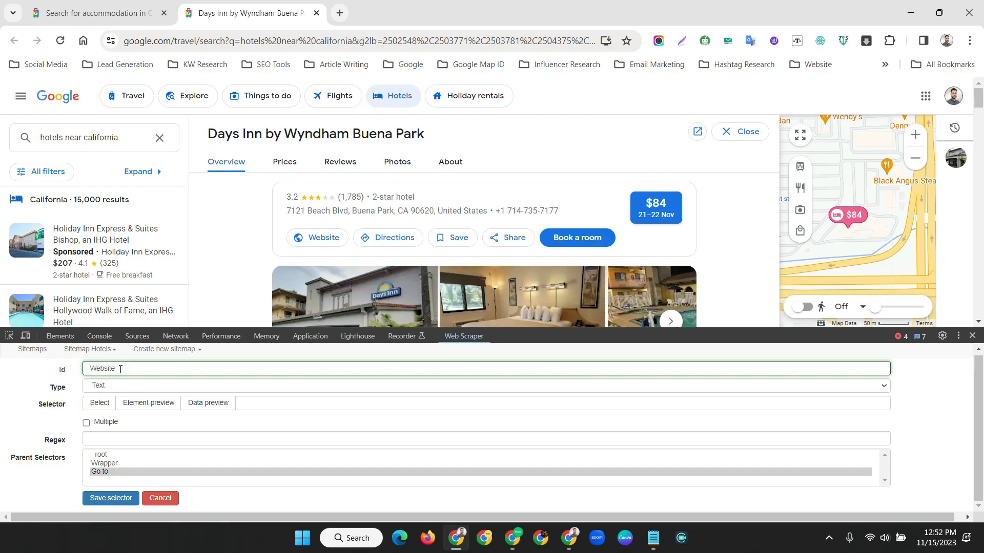
click(116, 386)
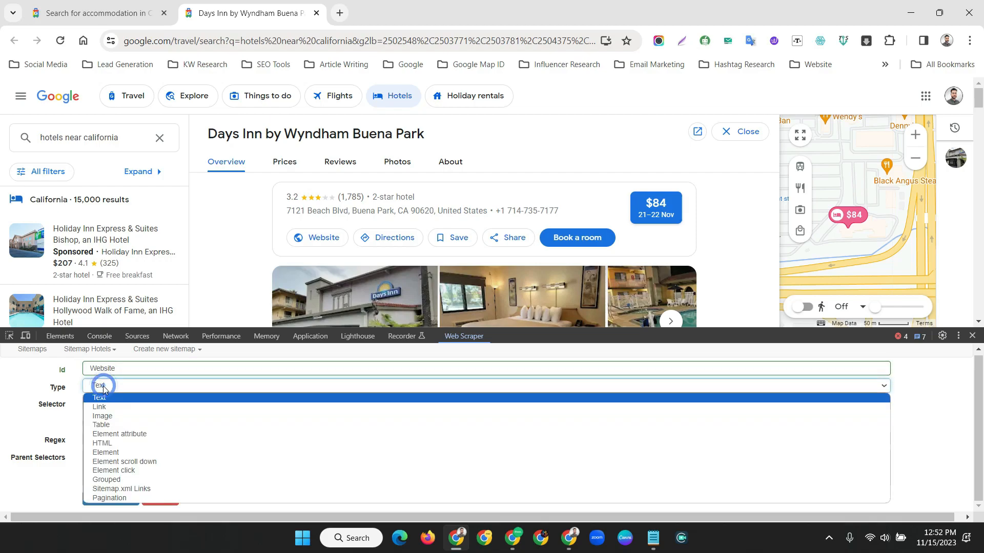
click(99, 408)
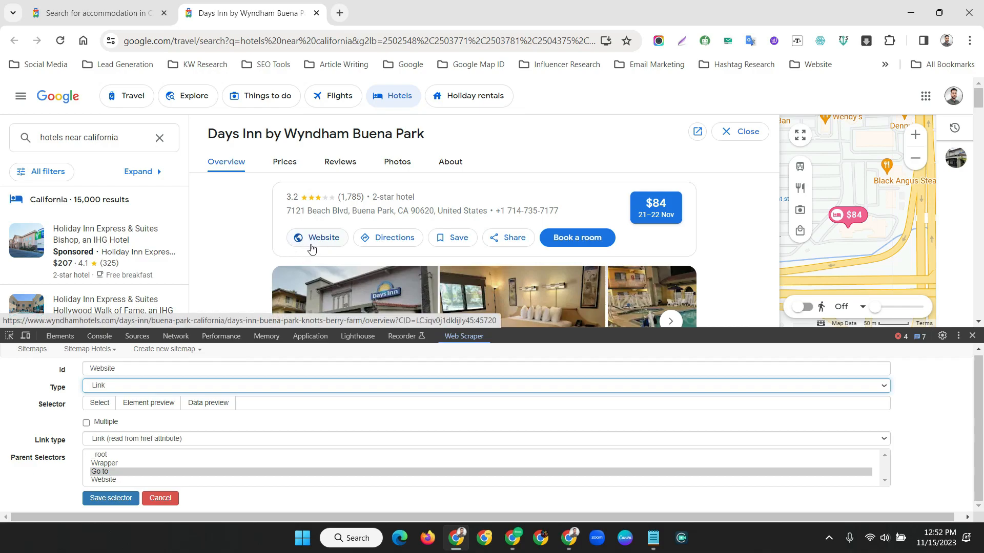
click(99, 403)
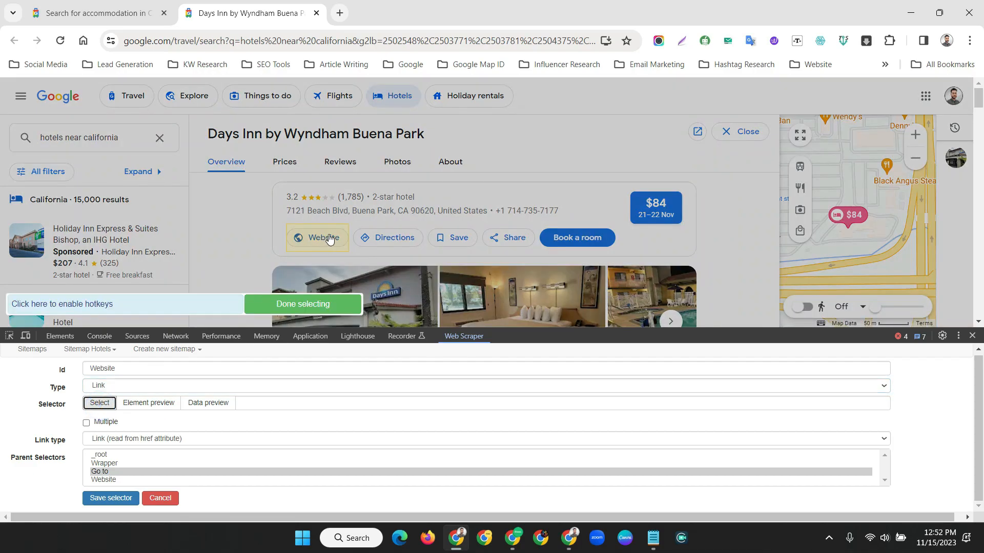
click(326, 238)
click(303, 303)
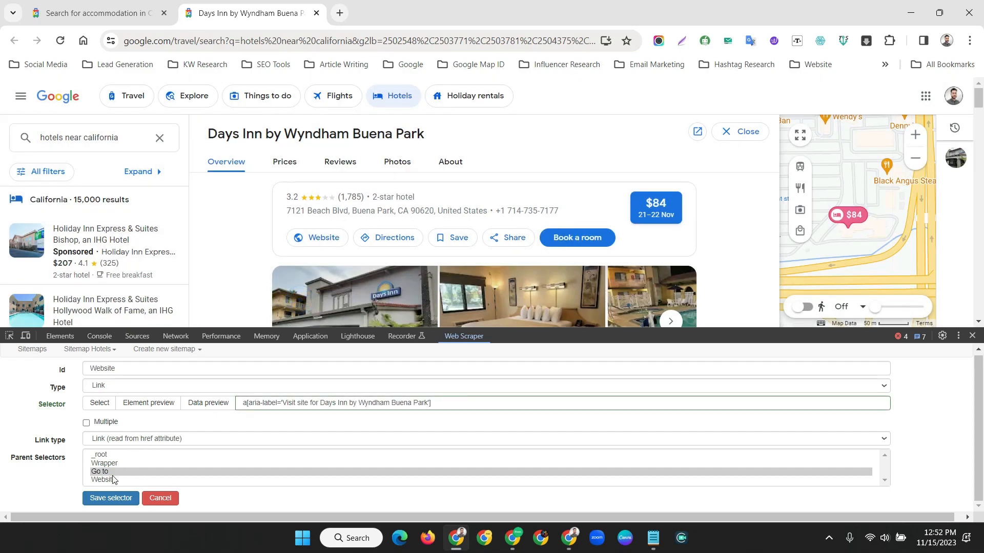
click(110, 498)
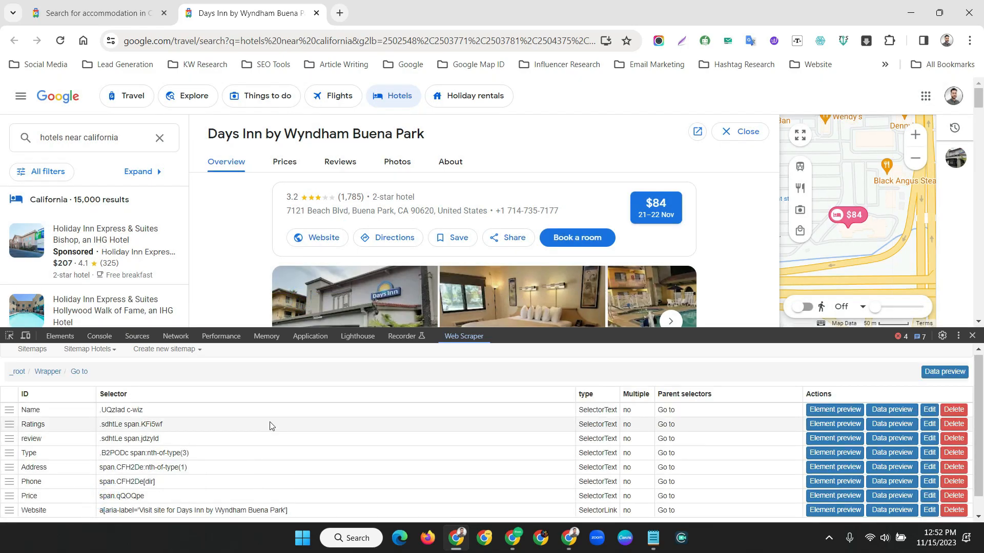
Open the hotel's About section, expand and examine its full description, and reload the page
scroll(259, 433, down, 1)
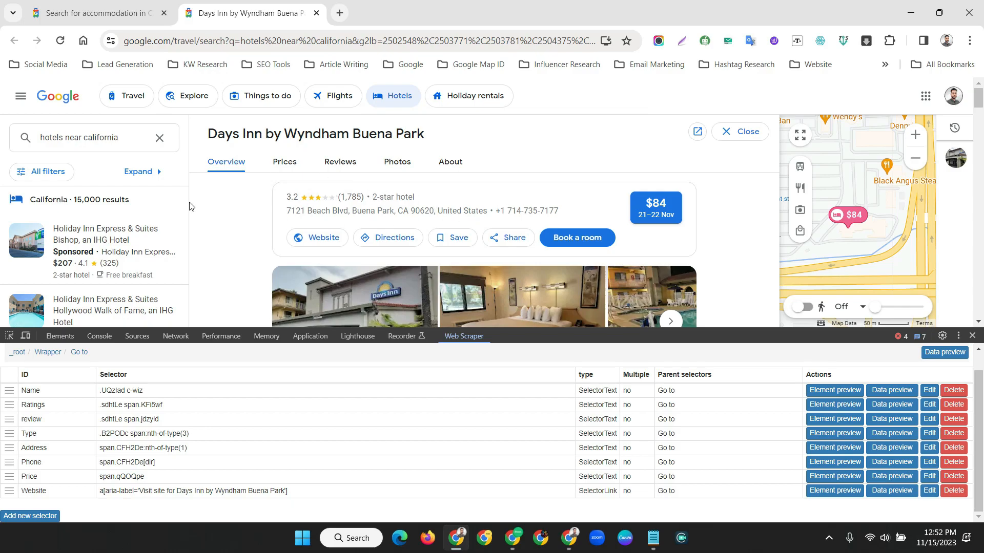
click(447, 165)
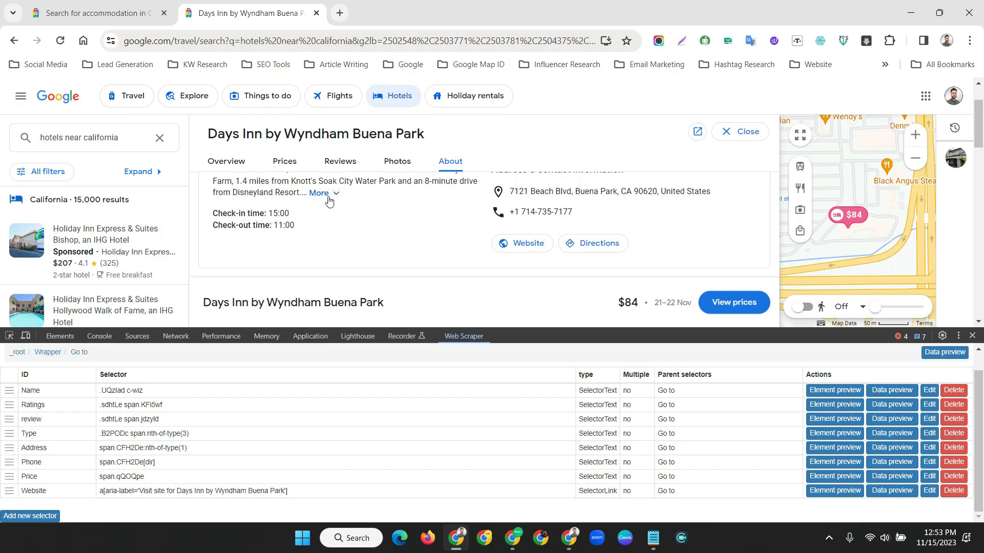
click(326, 199)
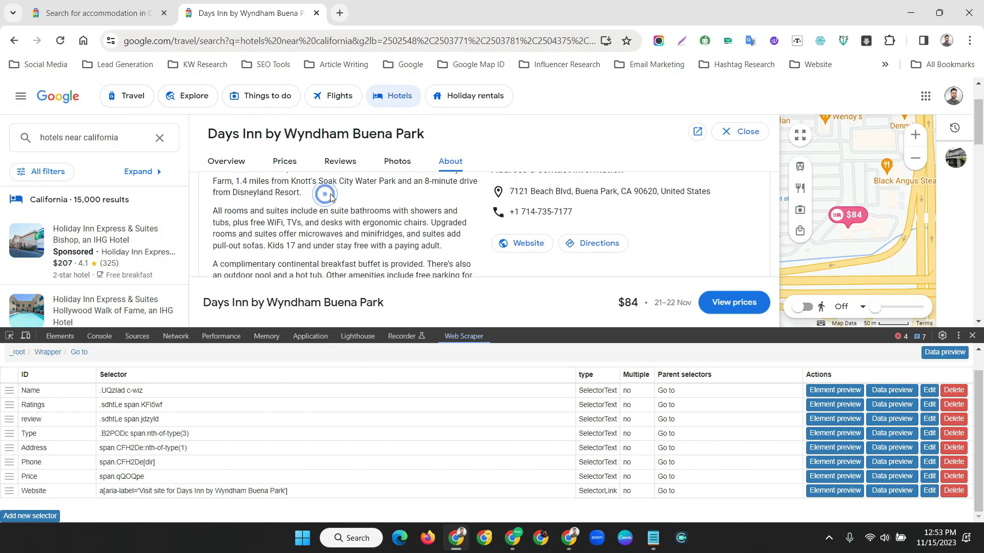
scroll(322, 200, down, 2)
scroll(307, 205, up, 3)
scroll(301, 215, up, 2)
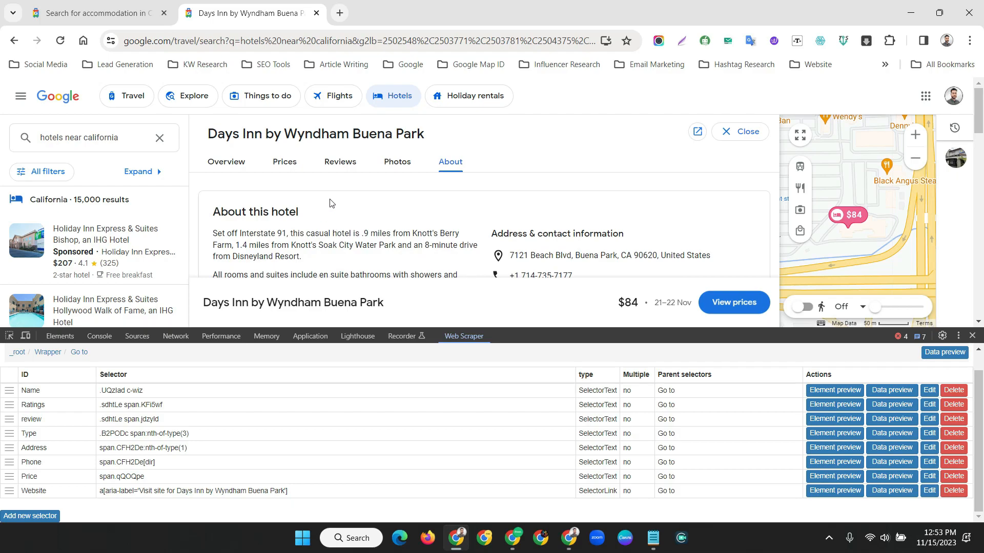
scroll(308, 200, down, 3)
scroll(308, 200, up, 2)
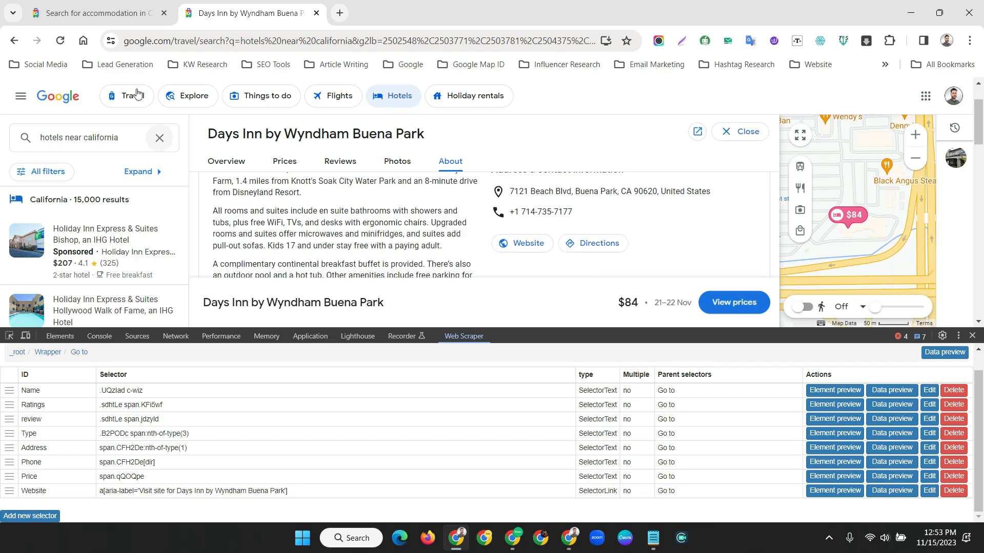
click(61, 40)
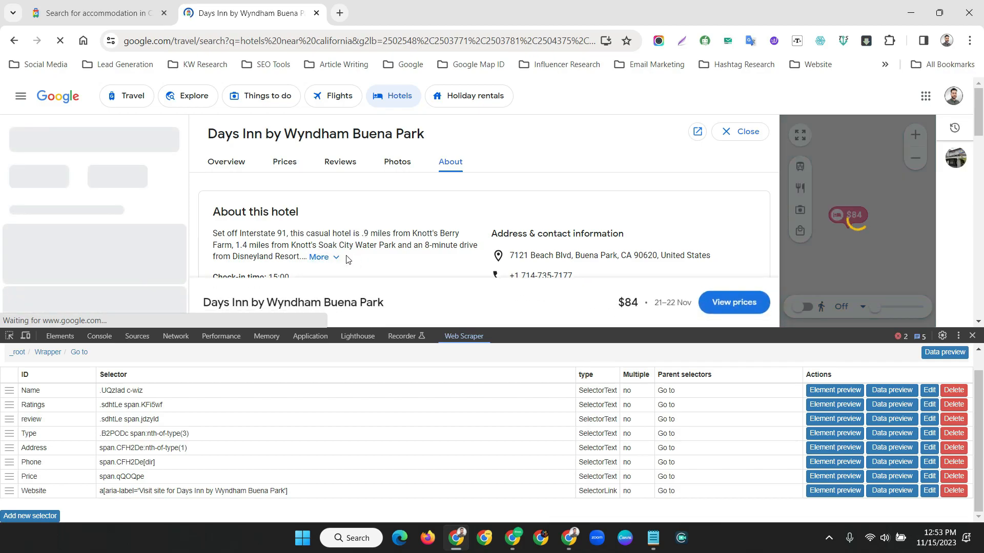
Return to the hotel's Overview and add a selector under Go to with the ID "About click" and type Element click
drag(622, 329, 622, 385)
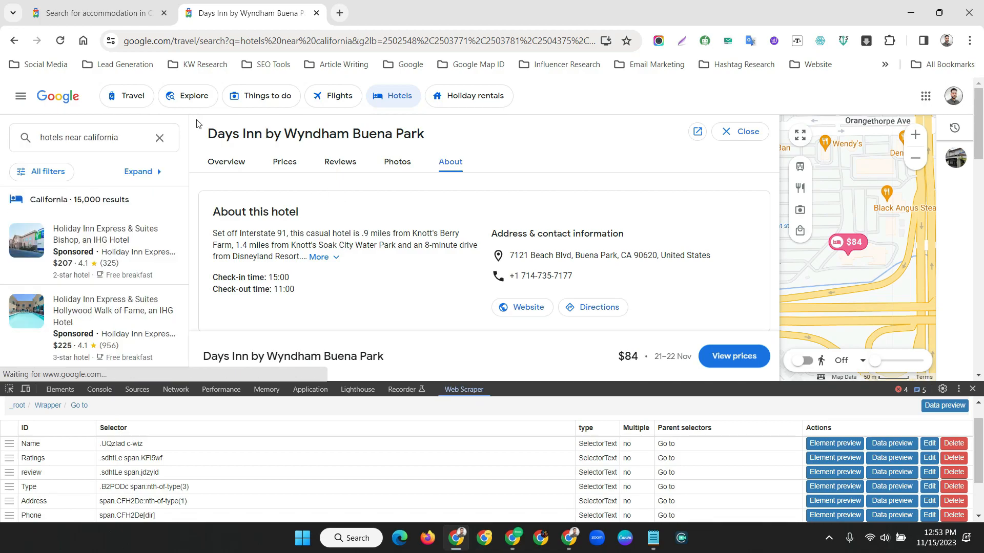
click(228, 163)
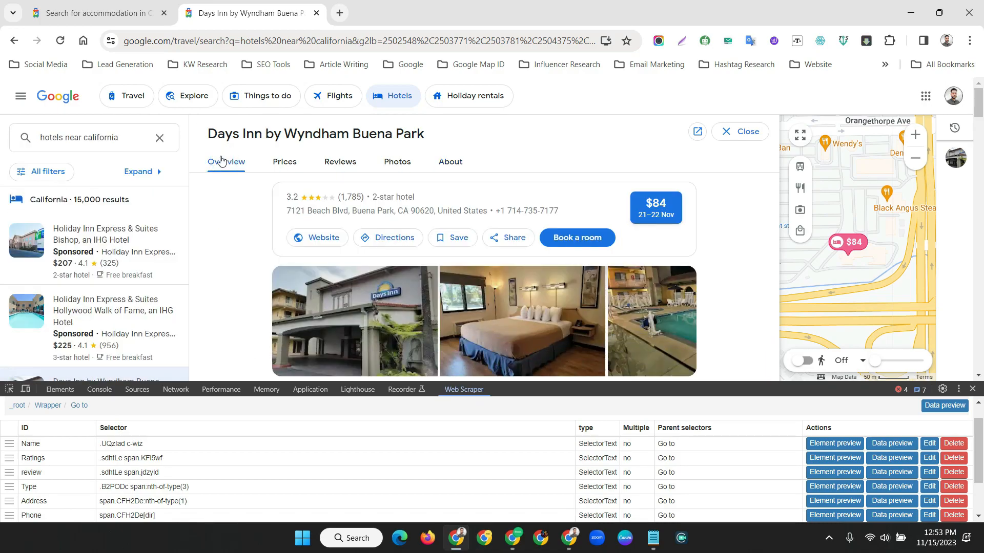
scroll(236, 436, down, 2)
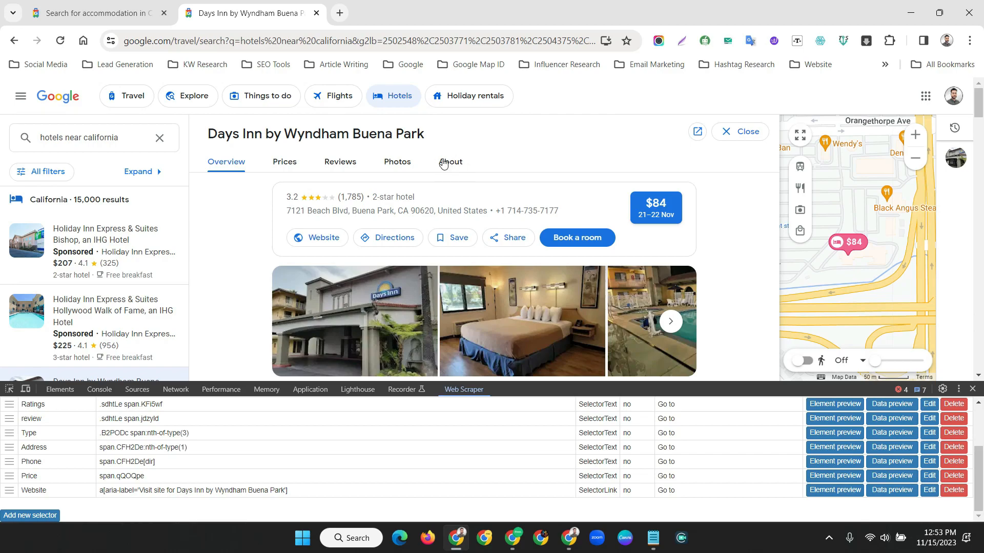
click(30, 516)
scroll(108, 456, up, 1)
click(107, 425)
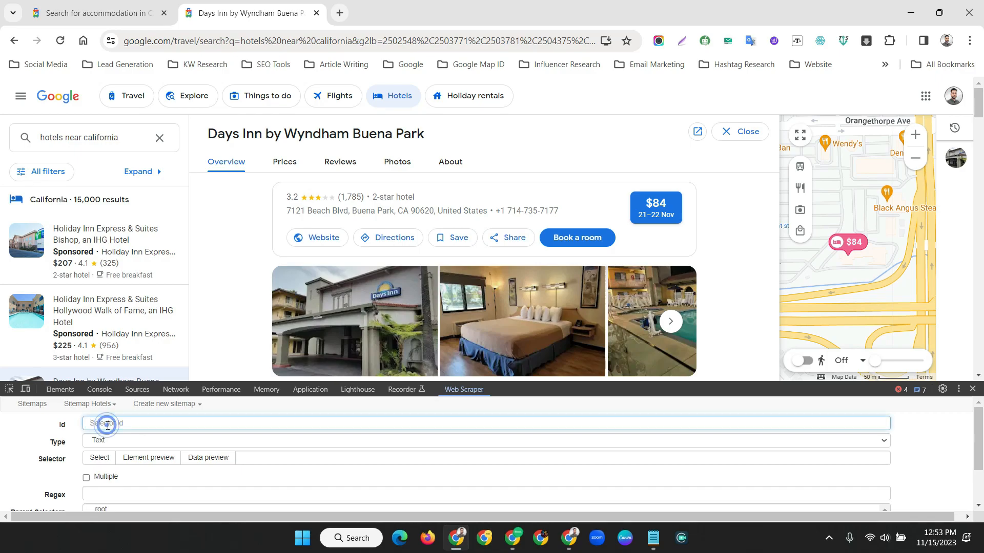
text(About click)
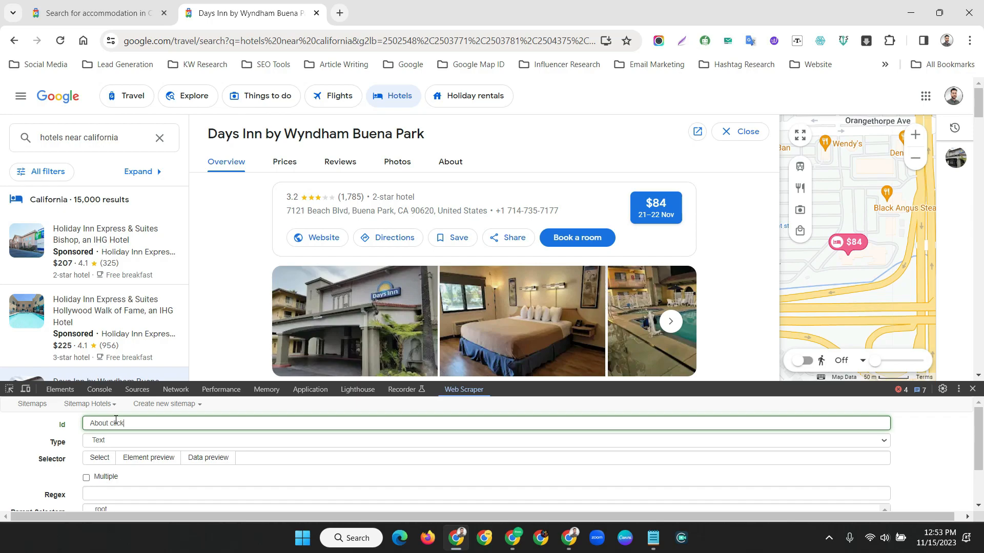
click(113, 441)
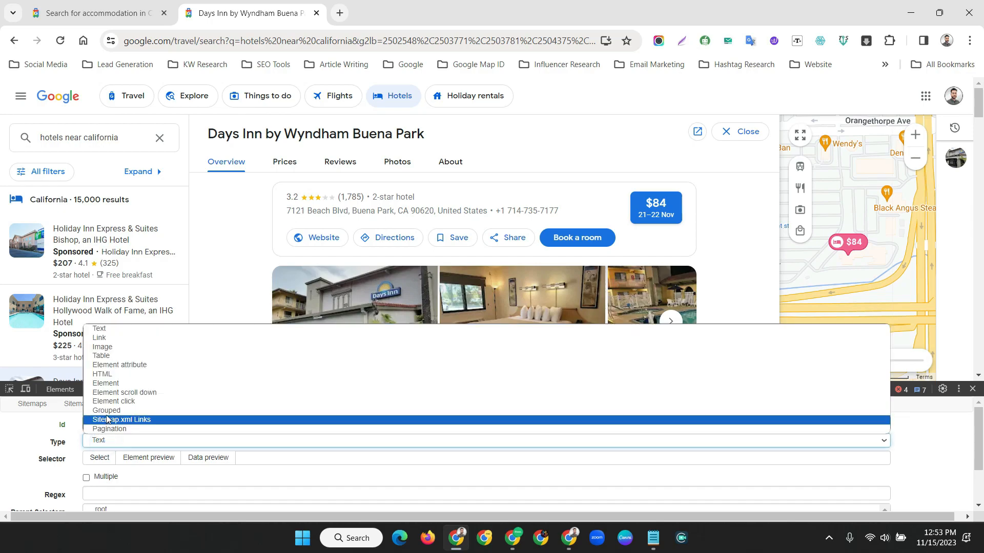
click(108, 401)
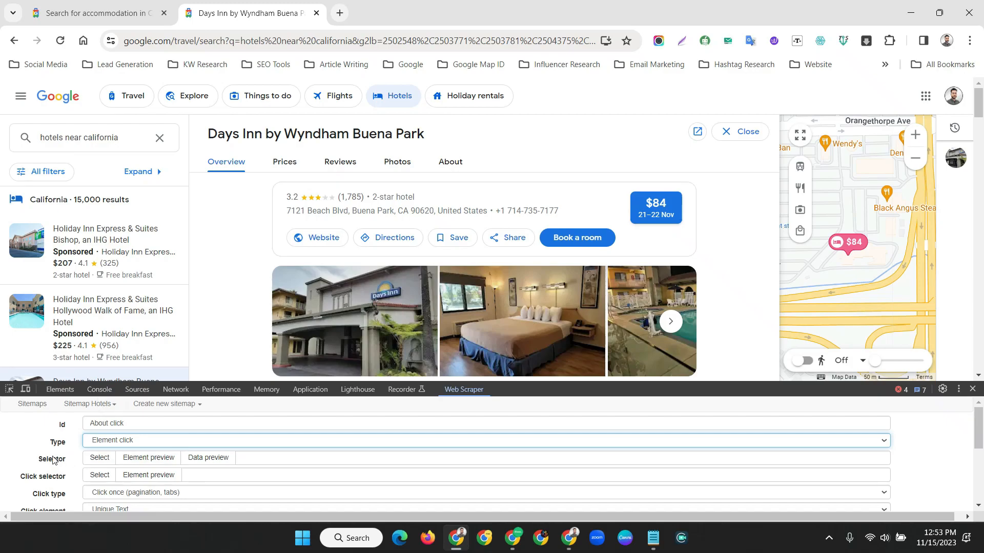
Set the About click selector's element to "body" and preview the matched element on the page
drag(67, 460, 37, 465)
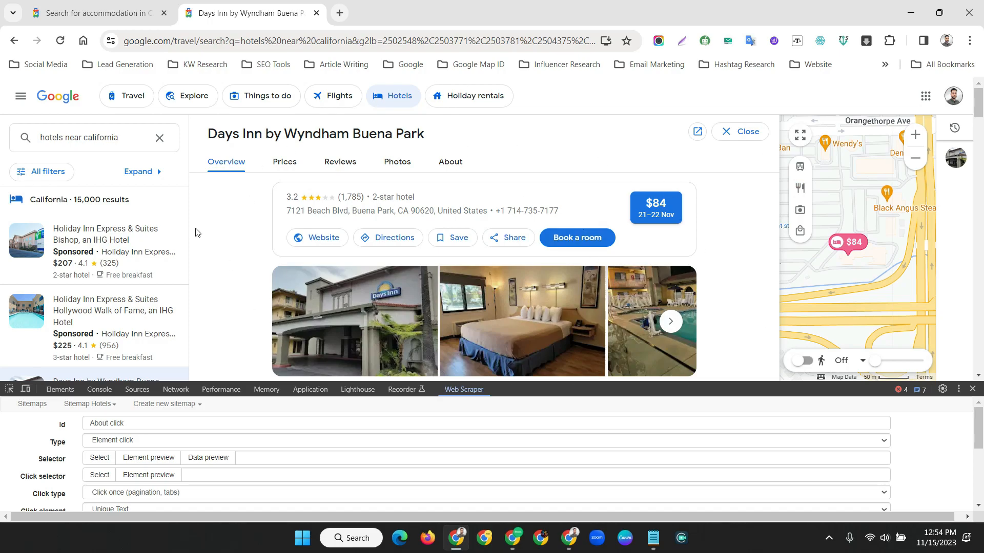
click(262, 461)
text(bc)
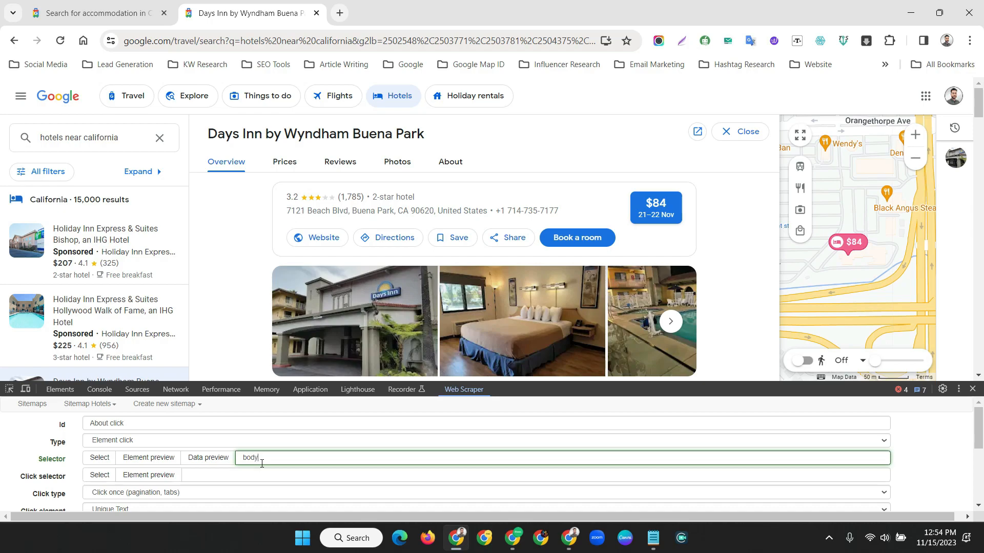
click(145, 459)
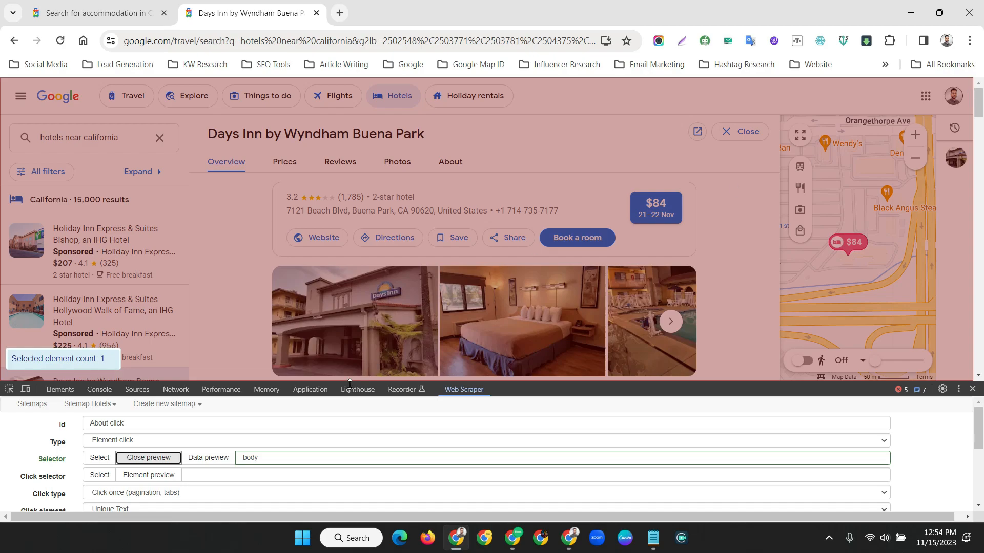
click(149, 458)
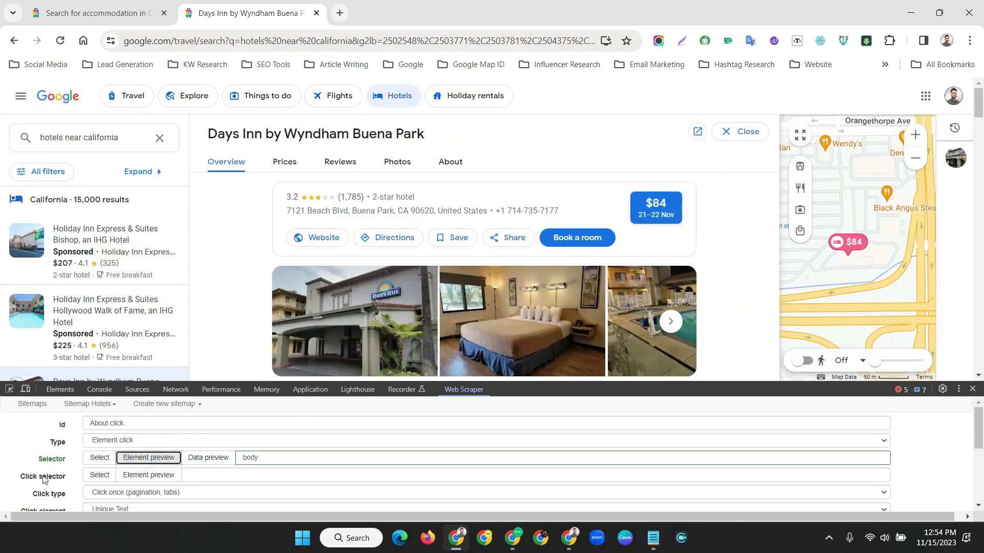
Pick the hotel's About tab on the page as the click selector and finish selecting
click(100, 475)
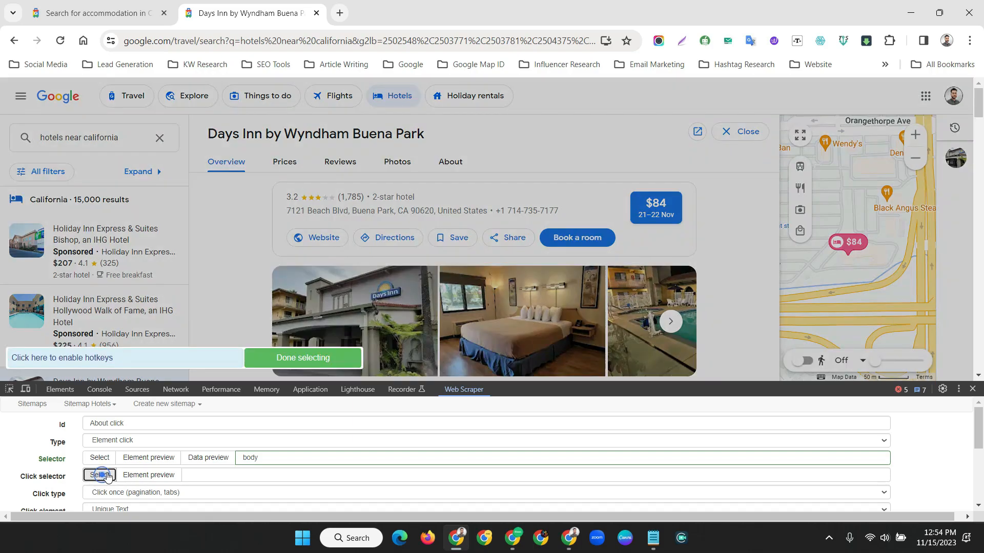
click(451, 160)
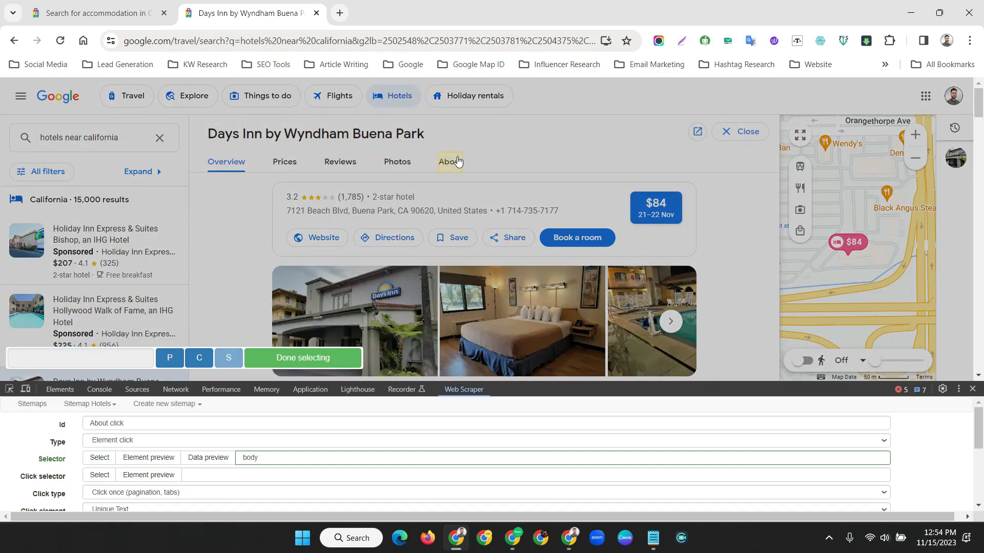
click(286, 358)
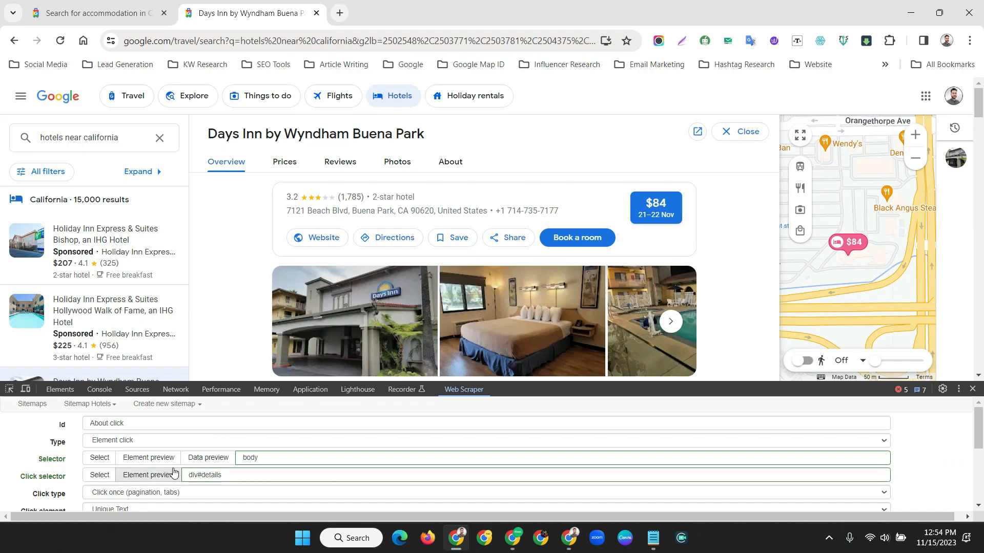
Set the click type to Click once (pagination, tabs) and the click element uniqueness to unique CSS Selector
scroll(148, 469, down, 1)
click(100, 430)
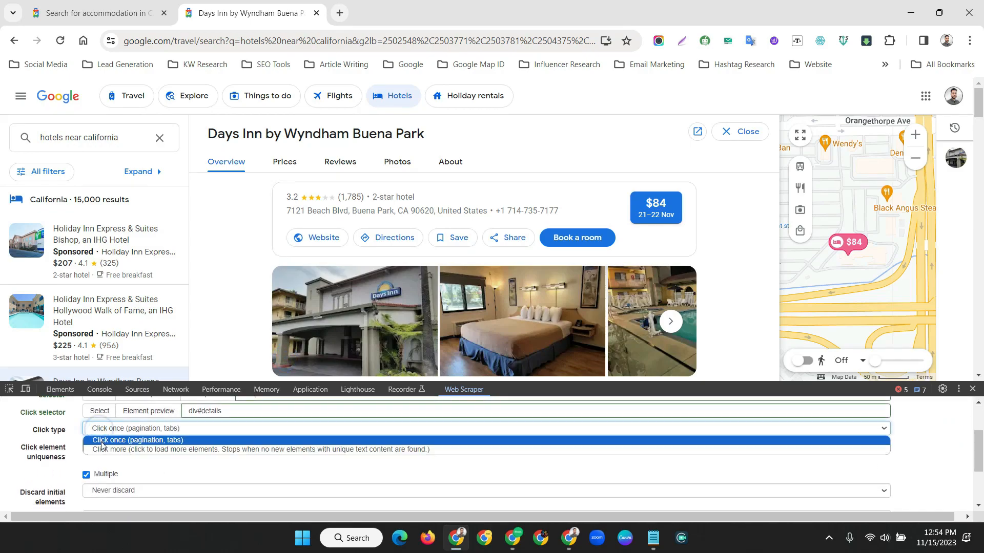
click(102, 442)
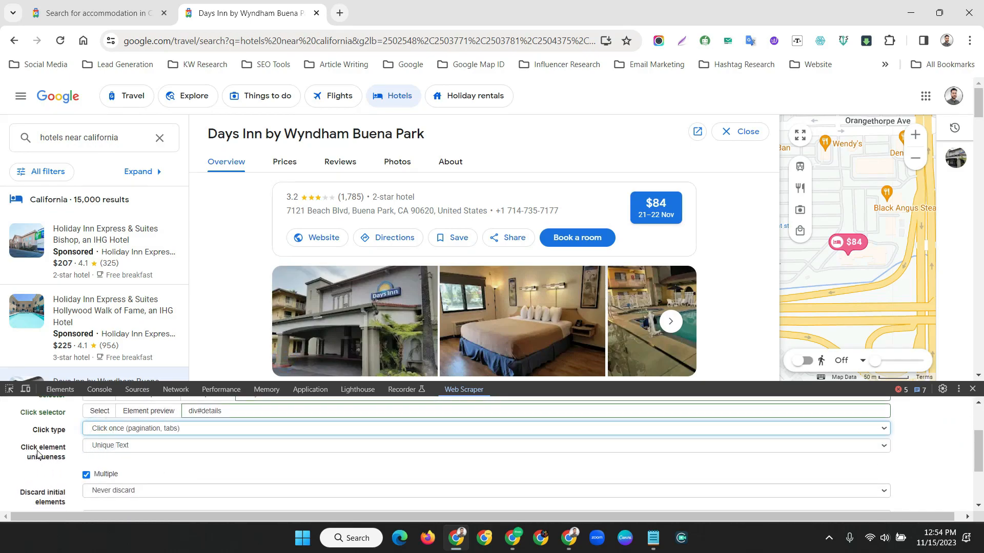
click(104, 446)
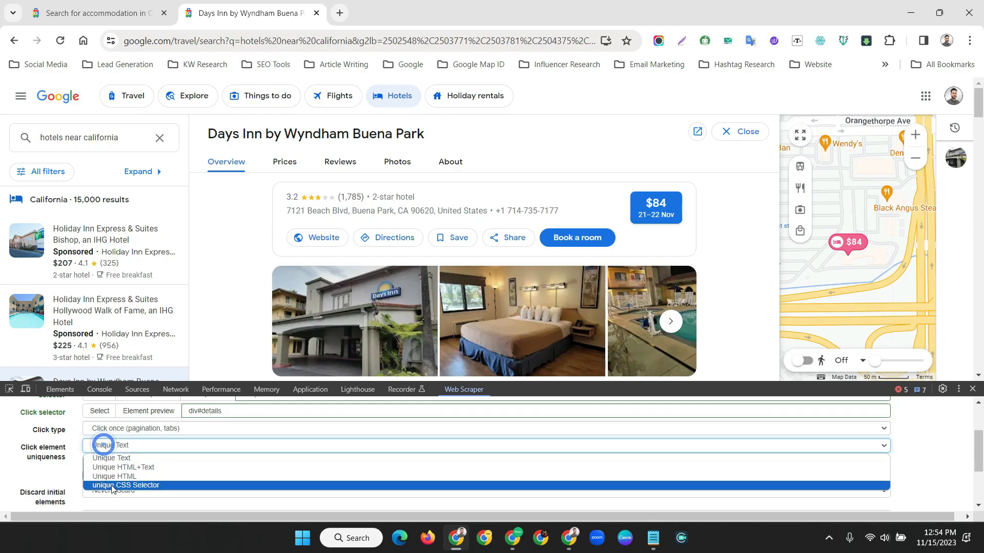
click(149, 485)
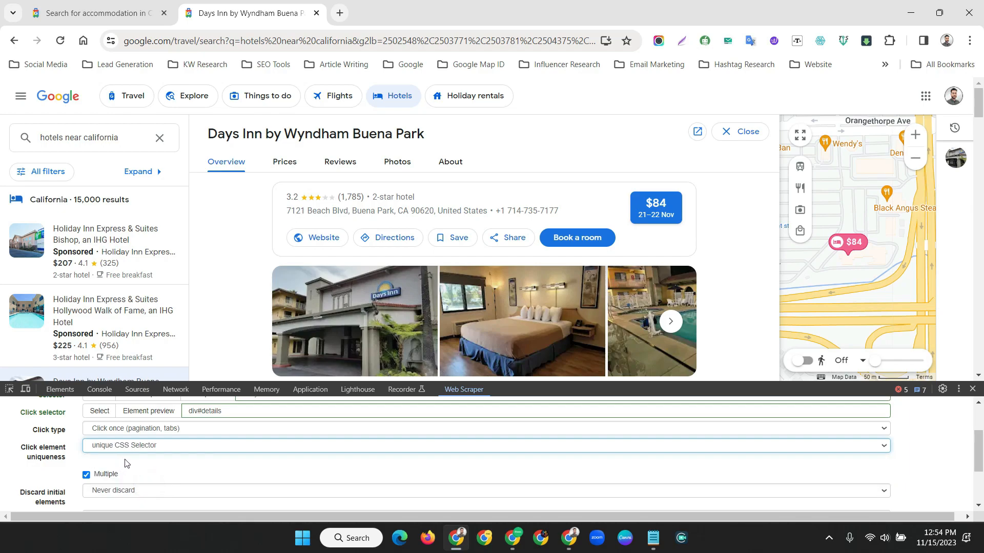
Turn off Multiple and set the initial elements to Discard when click element exists
scroll(147, 485, down, 1)
click(86, 410)
click(86, 411)
click(100, 427)
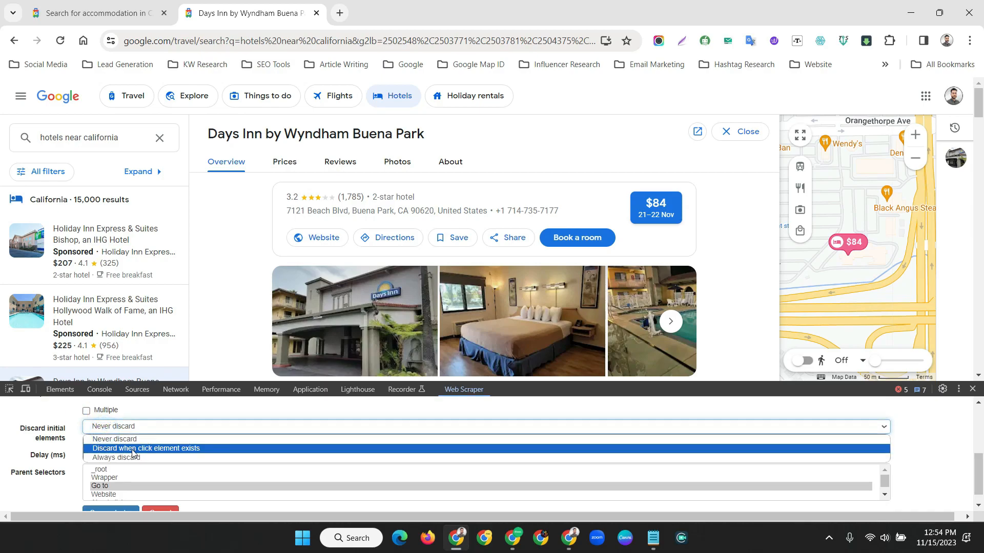
click(133, 449)
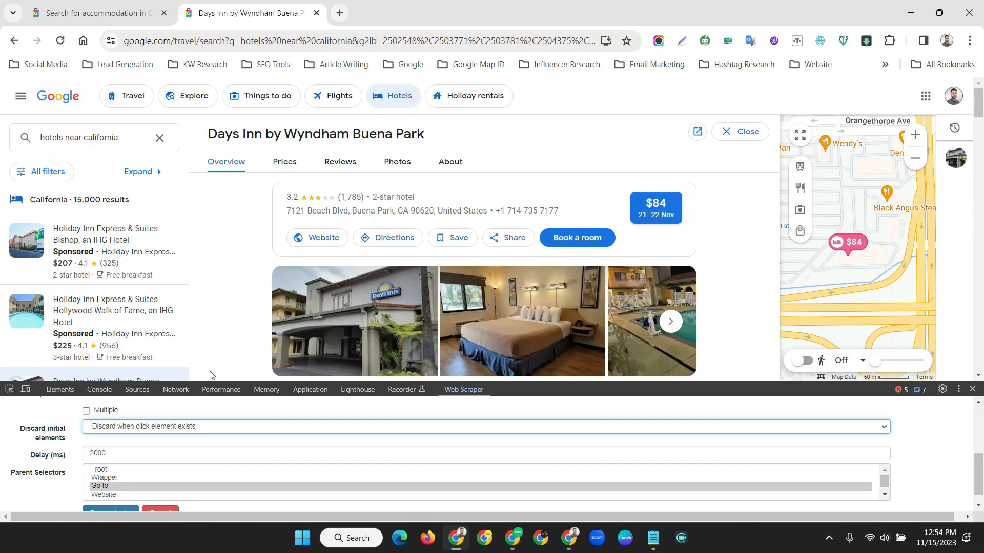
Set the delay to 0 ms and save the About click selector
double_click(106, 453)
text(0)
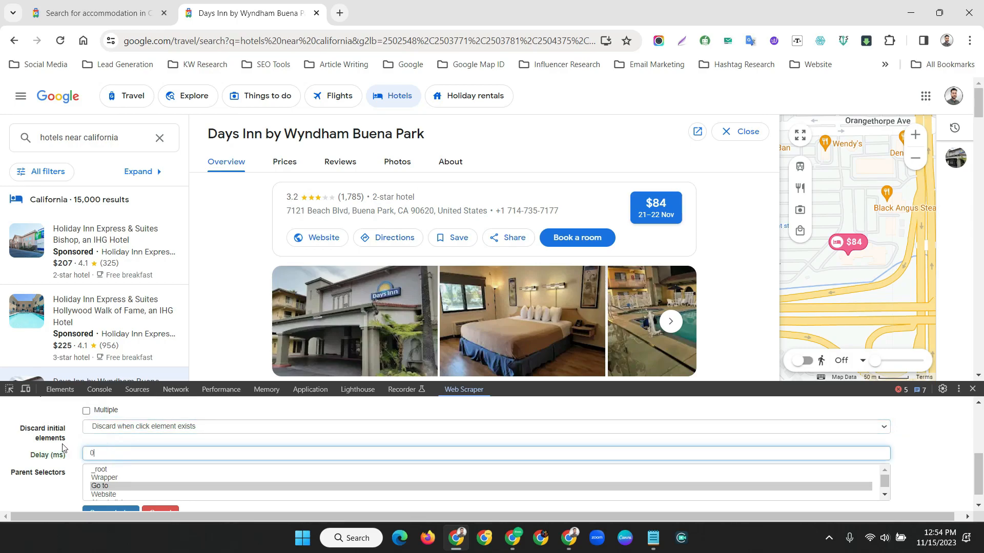
scroll(153, 476, down, 2)
click(106, 499)
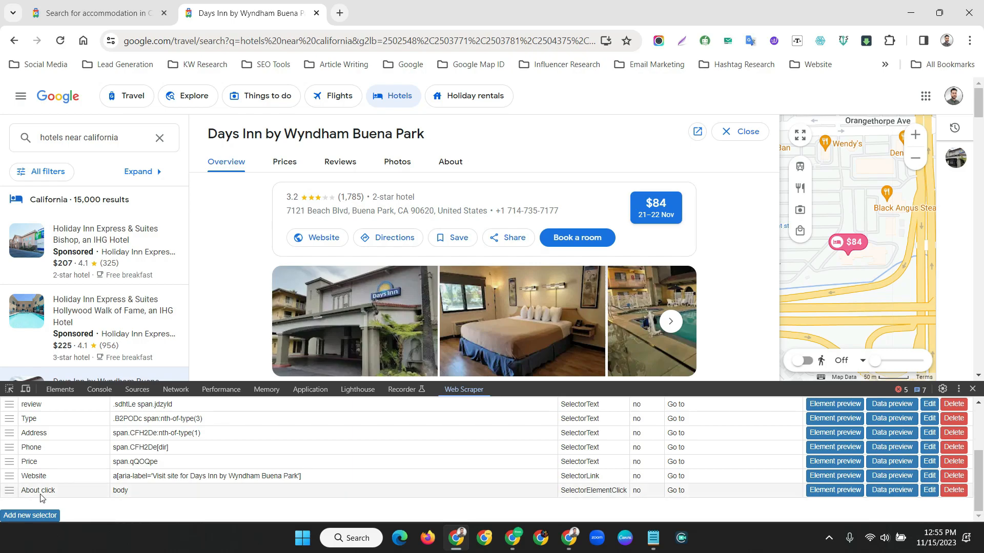
Go into the About click selector and bring up the hotel's About section with its description
click(122, 490)
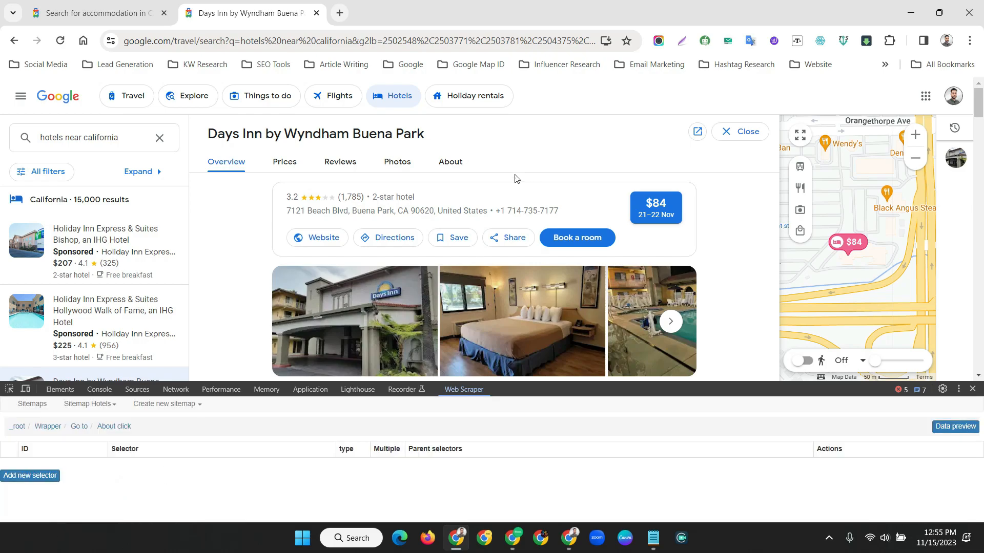
click(449, 162)
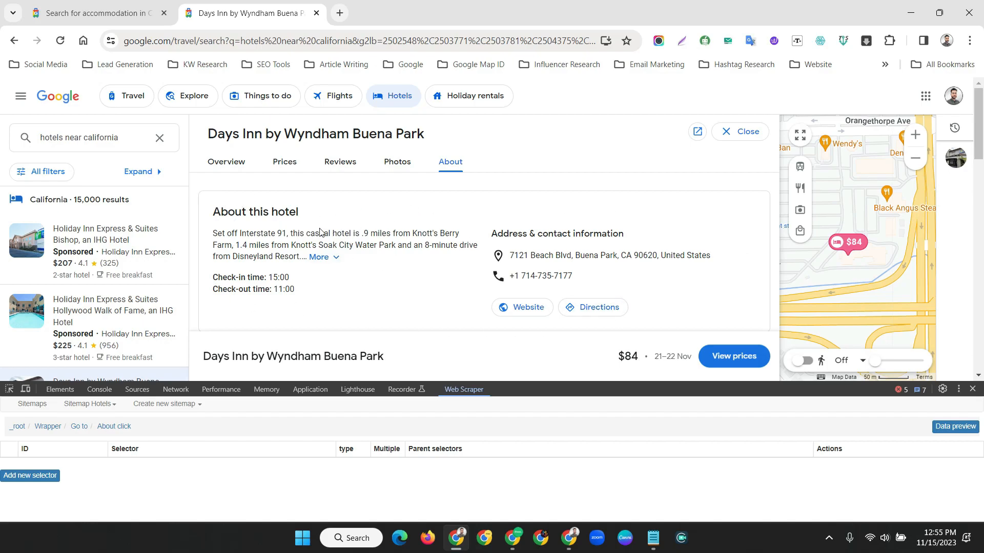
triple_click(216, 234)
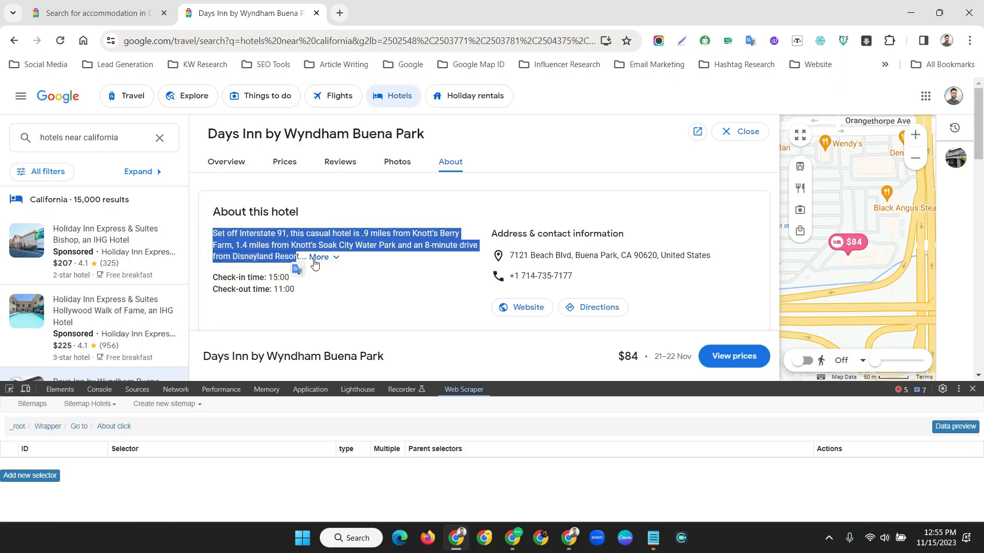
click(527, 154)
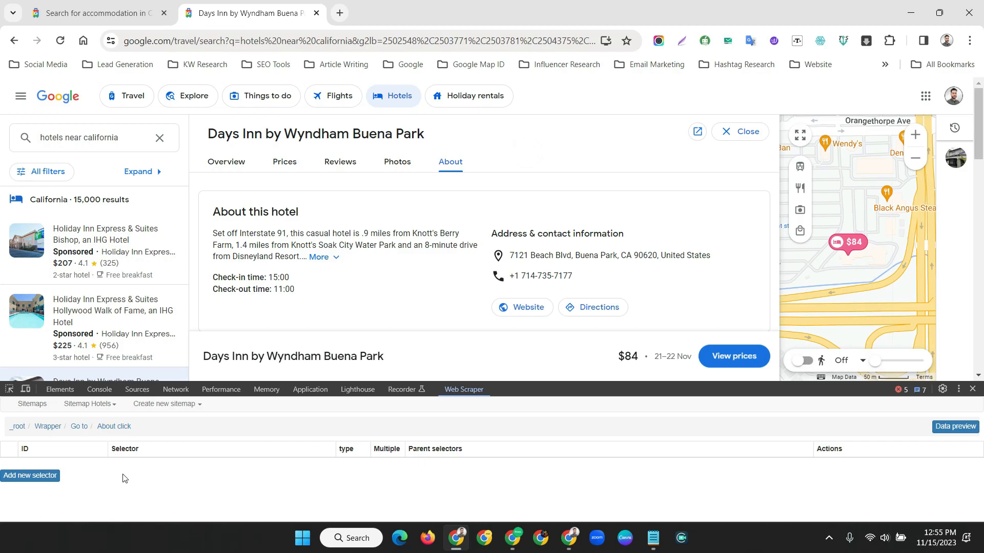
Add a selector under About click with the ID "Click More" and type Element click
click(20, 477)
click(105, 424)
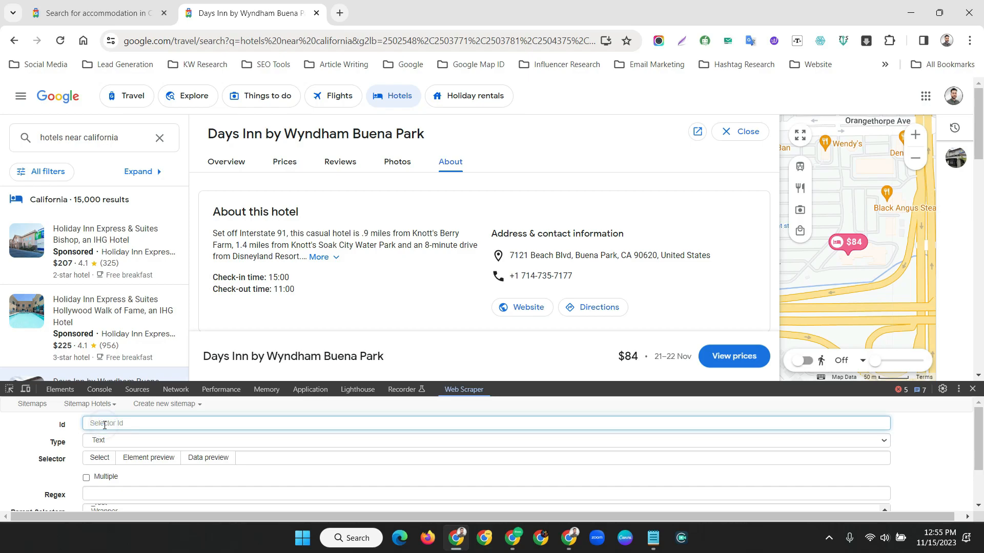
text(Click)
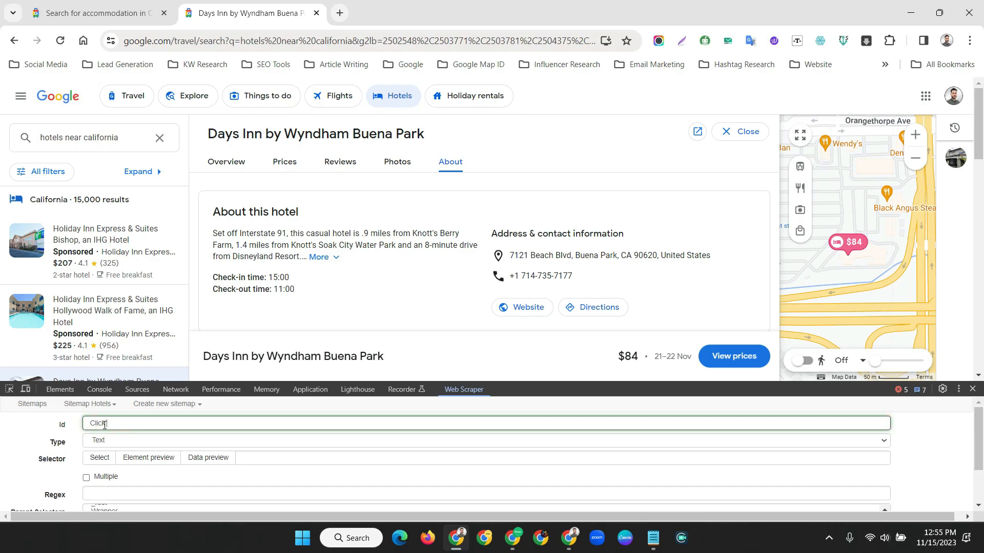
text( More)
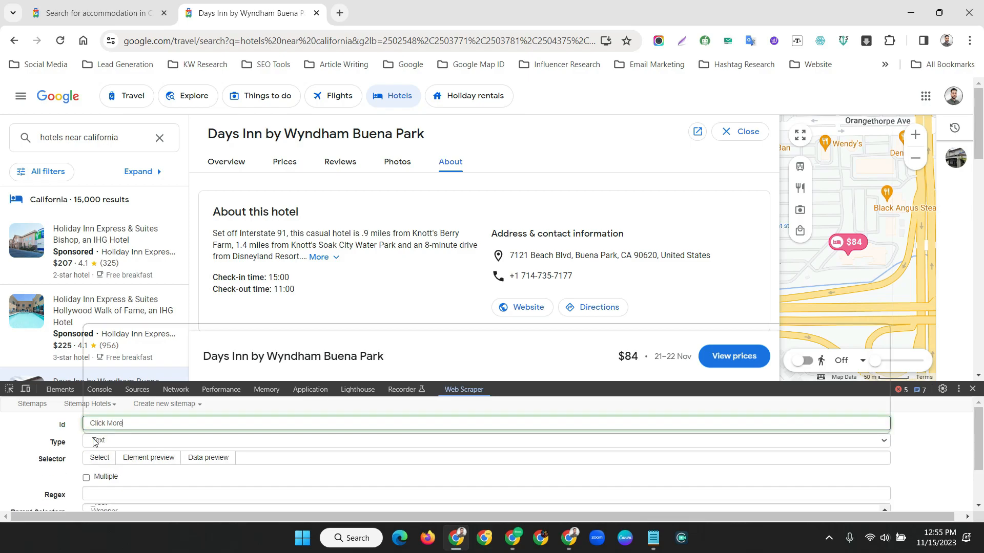
click(96, 440)
click(109, 401)
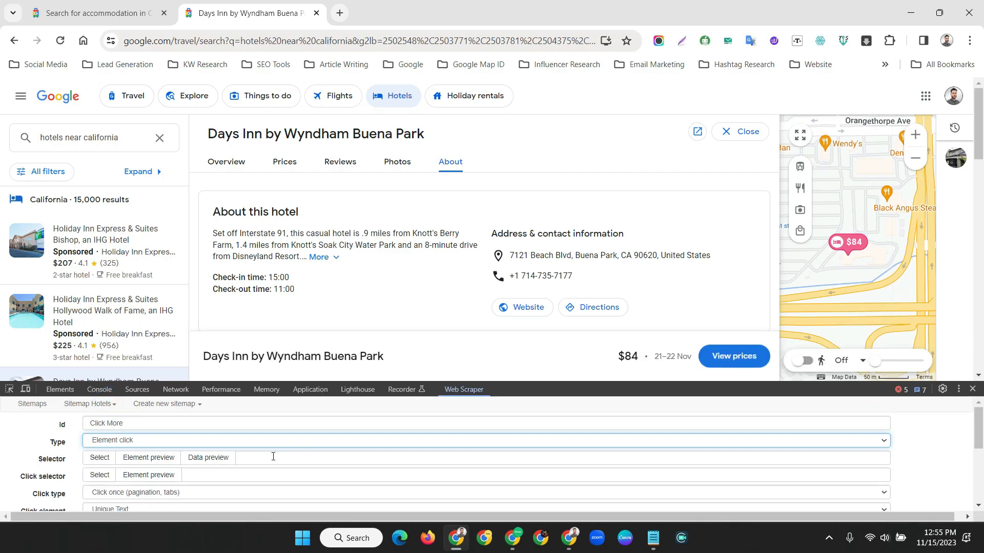
Choose the whole "About this hotel" section as the element for the Click More selector
scroll(420, 218, down, 2)
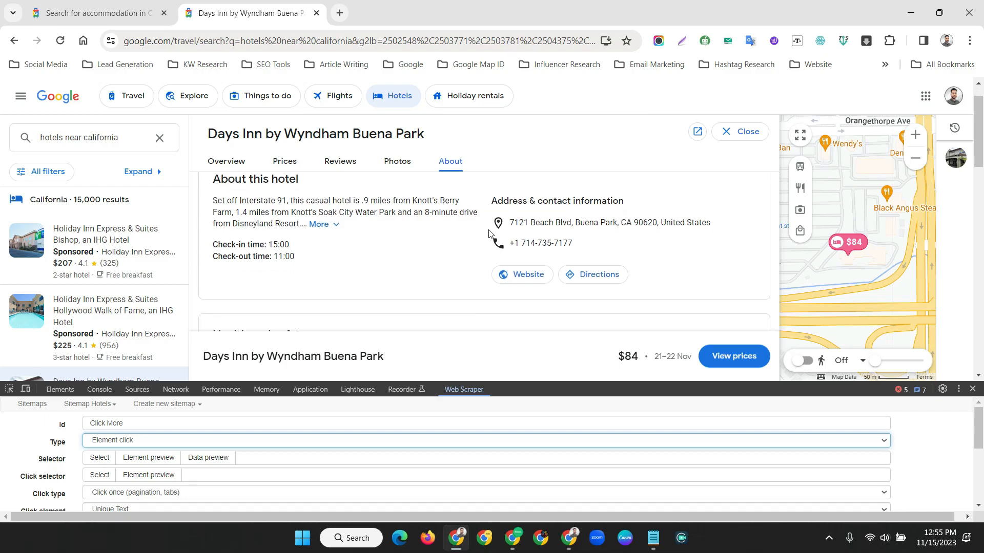
scroll(266, 197, up, 2)
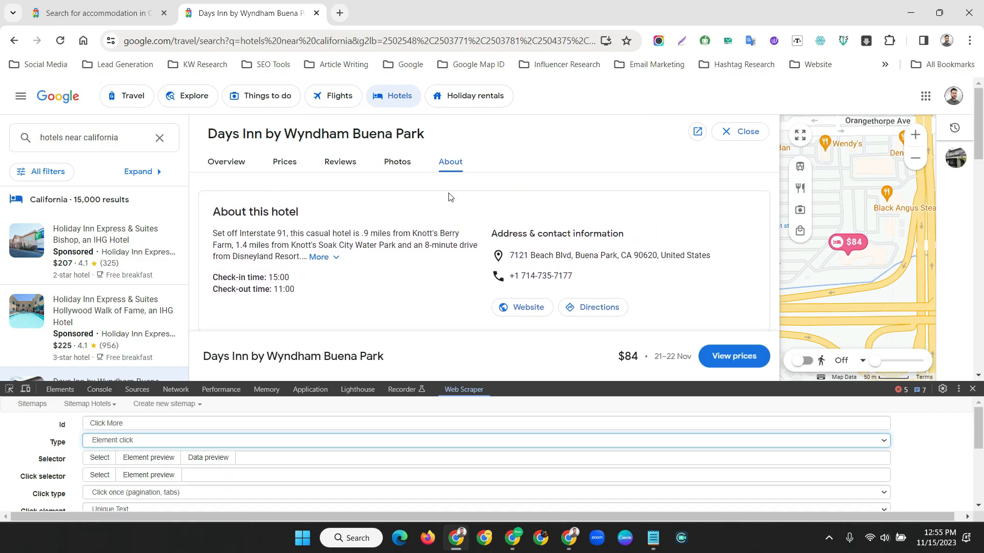
scroll(746, 203, down, 1)
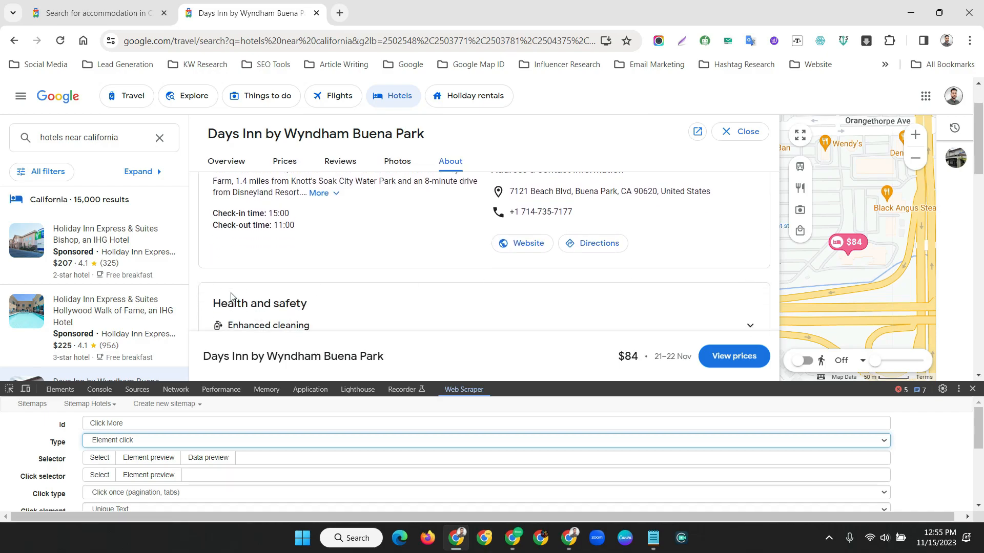
scroll(228, 295, up, 1)
click(99, 457)
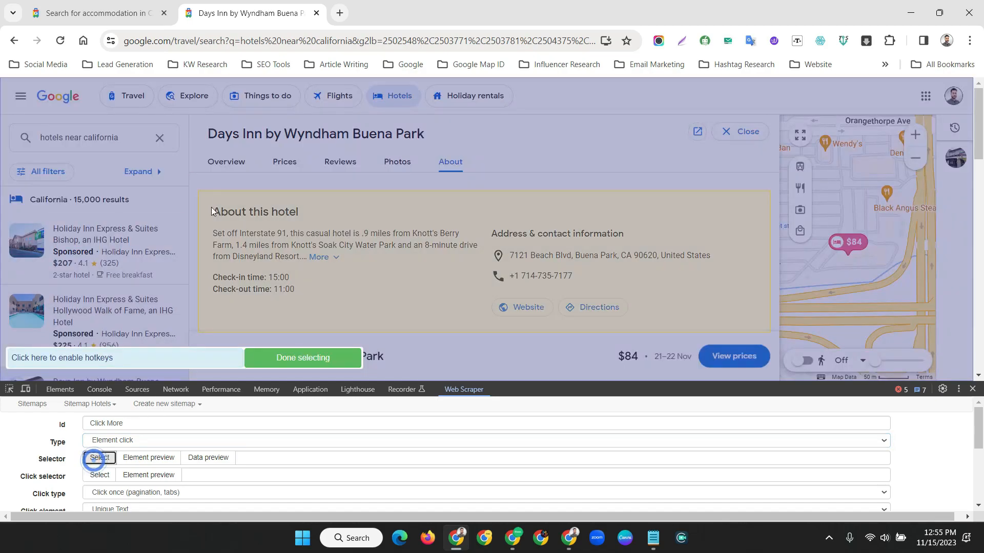
click(202, 194)
scroll(431, 258, down, 1)
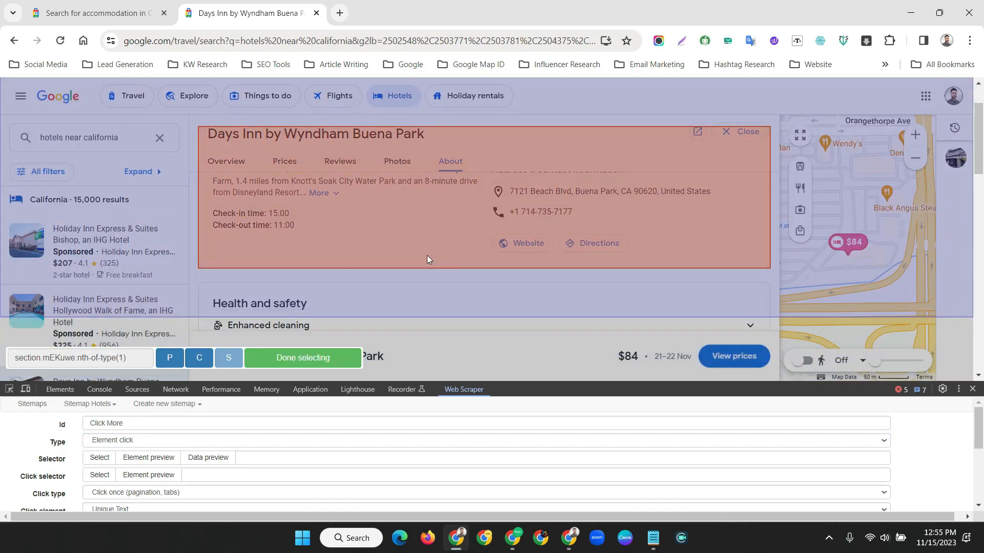
click(286, 360)
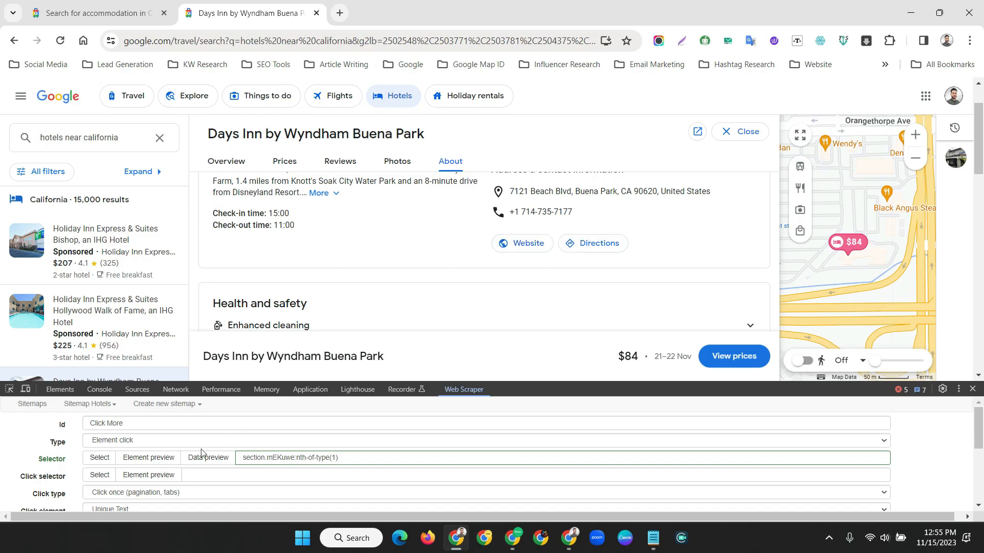
Choose the More link in the hotel description as the click selector for Click More
click(99, 476)
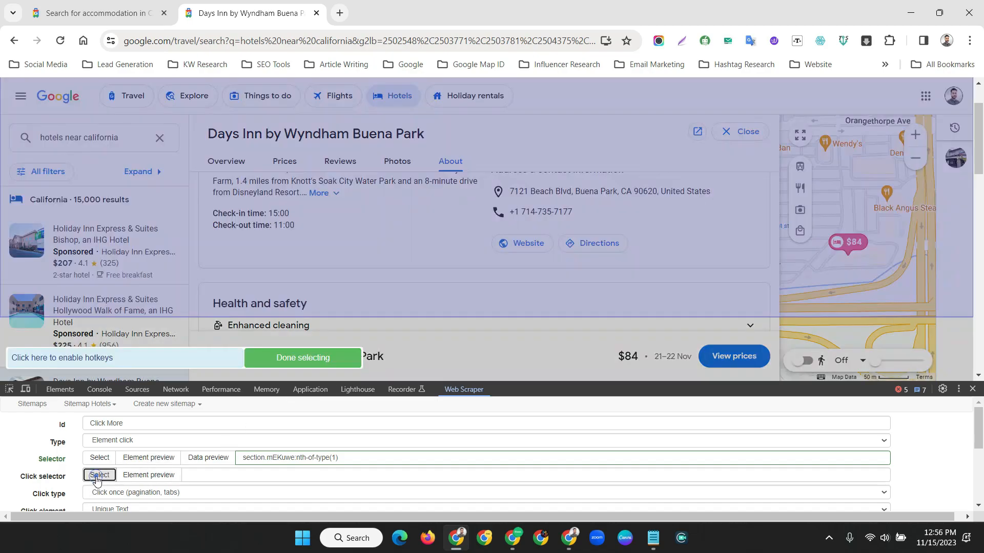
click(328, 197)
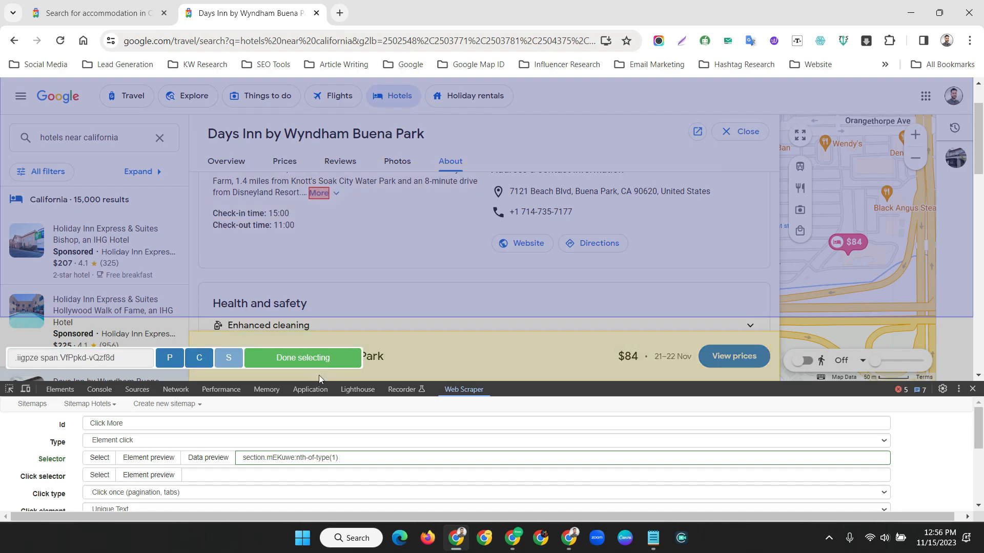
click(288, 358)
Set the click type to Click once (pagination, tabs) and the click element uniqueness to unique CSS Selector
scroll(154, 457, down, 1)
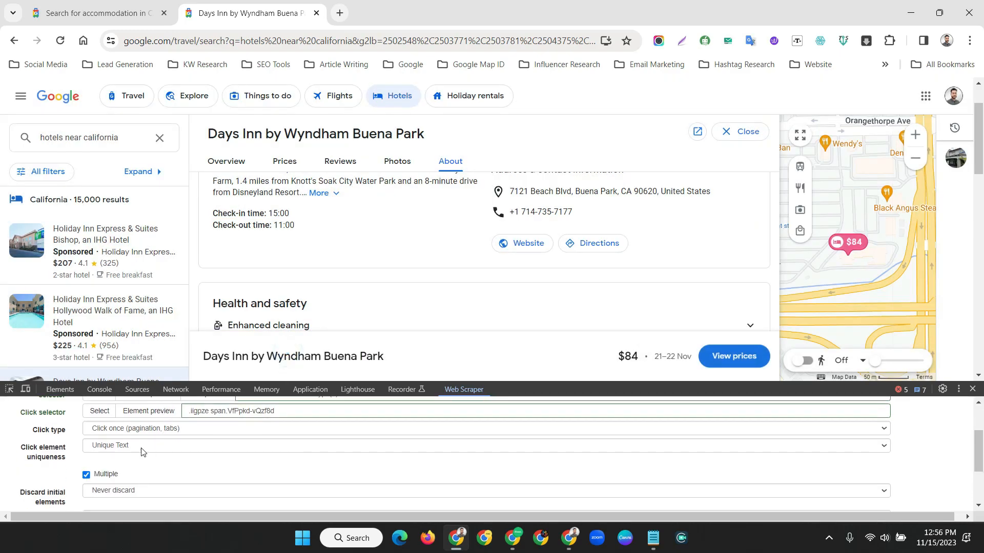
click(107, 429)
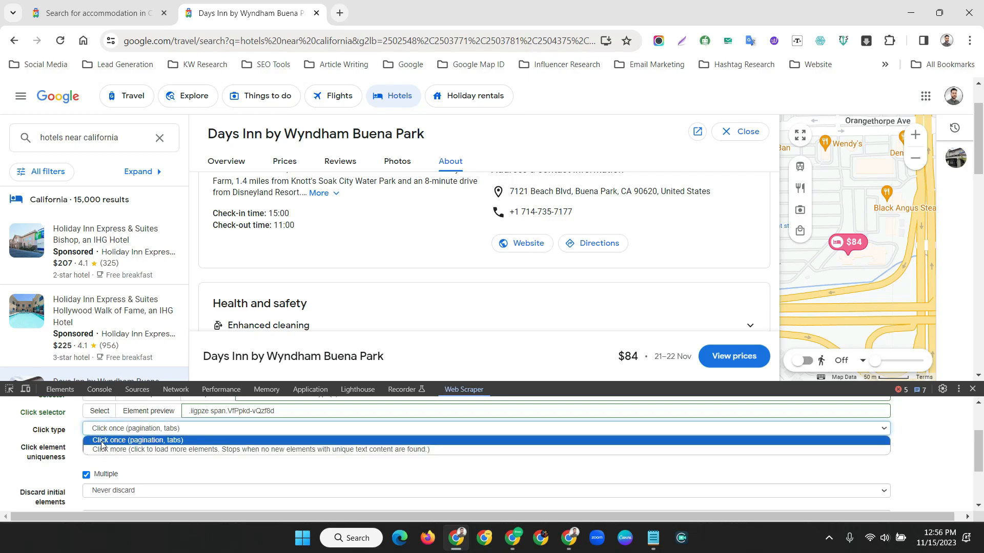
click(102, 441)
click(103, 446)
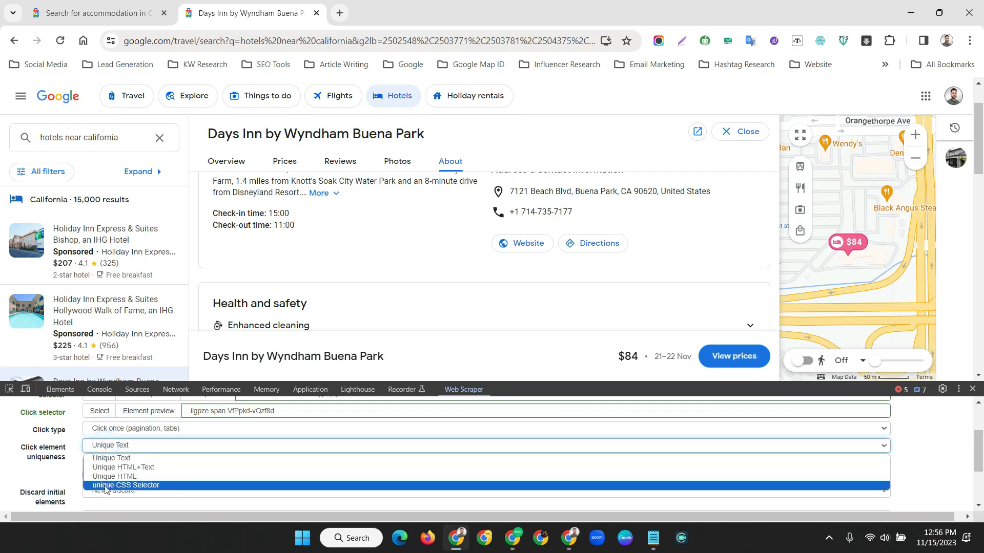
click(104, 485)
Turn off Multiple for Click More and set its initial elements to Discard when click element exists
scroll(105, 486, down, 1)
click(88, 410)
click(101, 429)
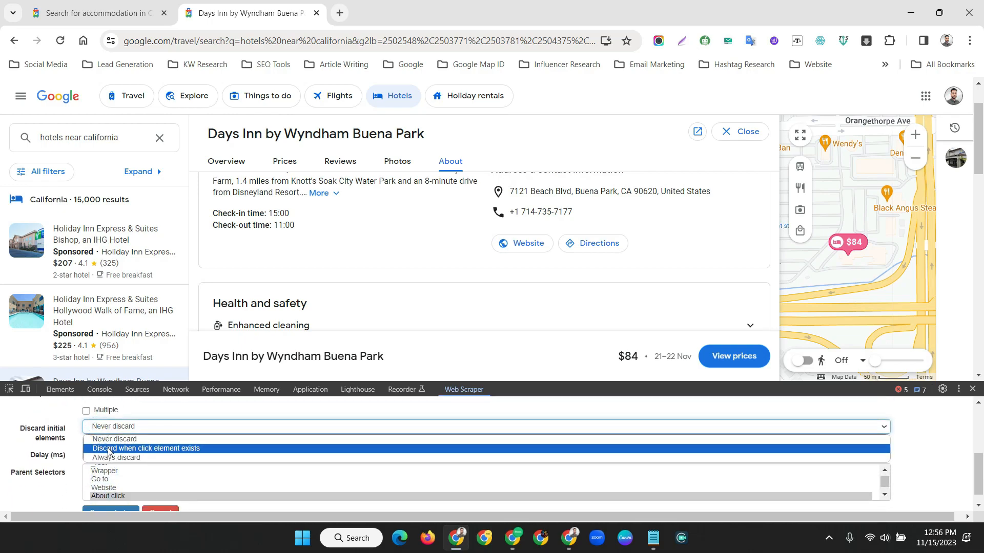
click(108, 449)
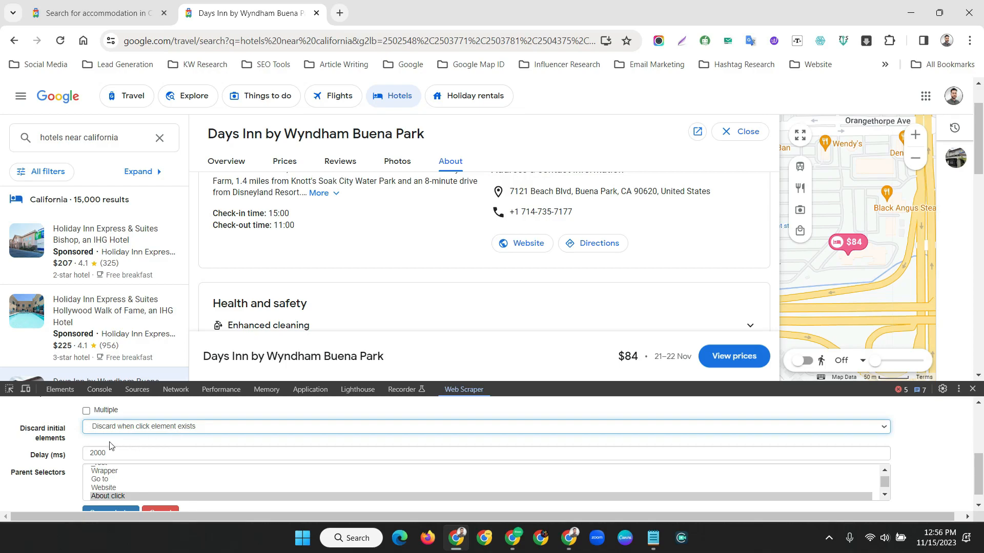
Set the Click More delay to 0 ms and save the selector
double_click(113, 451)
text(0)
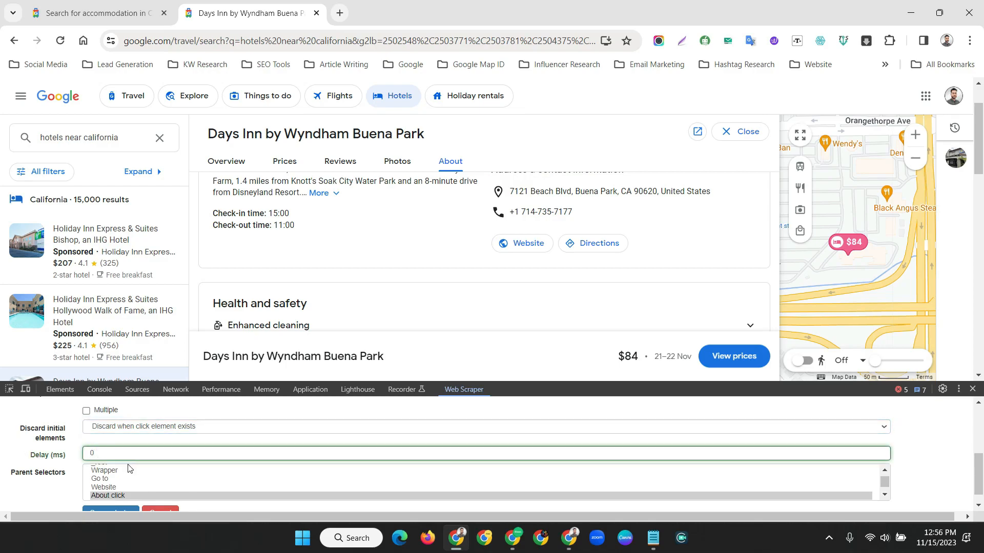
scroll(129, 471, down, 1)
scroll(135, 493, down, 1)
click(112, 496)
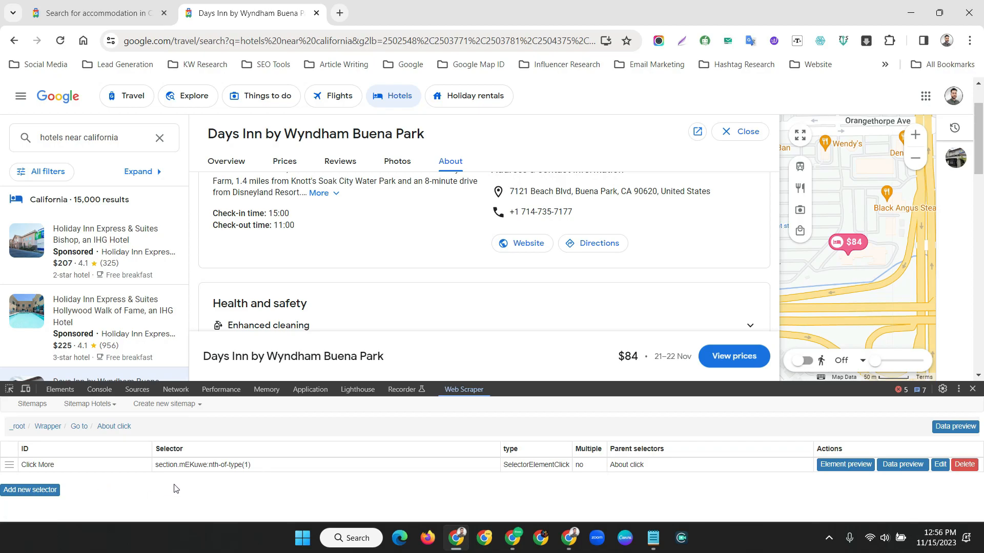
Go into the Click More selector and expand the full hotel description on the page
scroll(321, 221, up, 1)
scroll(327, 231, down, 1)
click(153, 464)
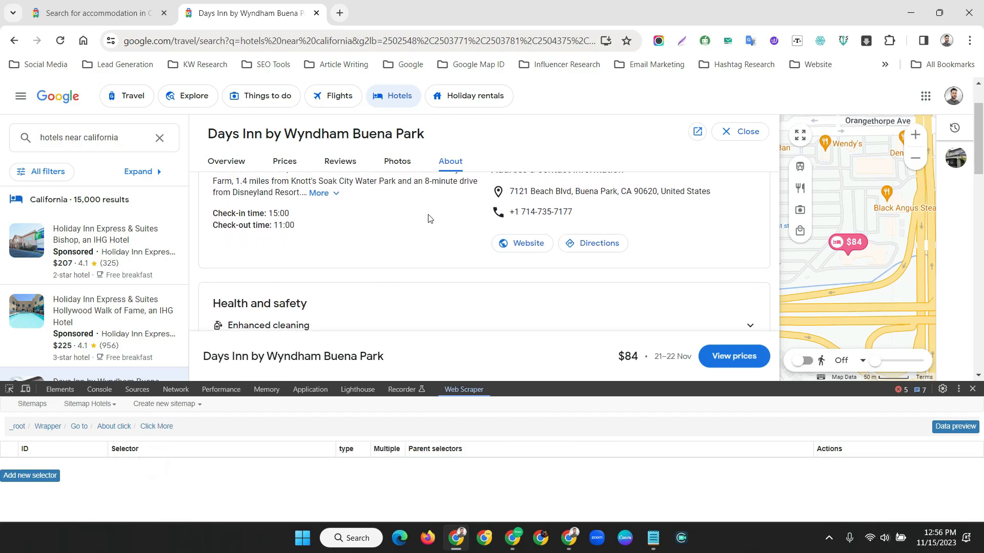
scroll(413, 228, up, 1)
click(329, 257)
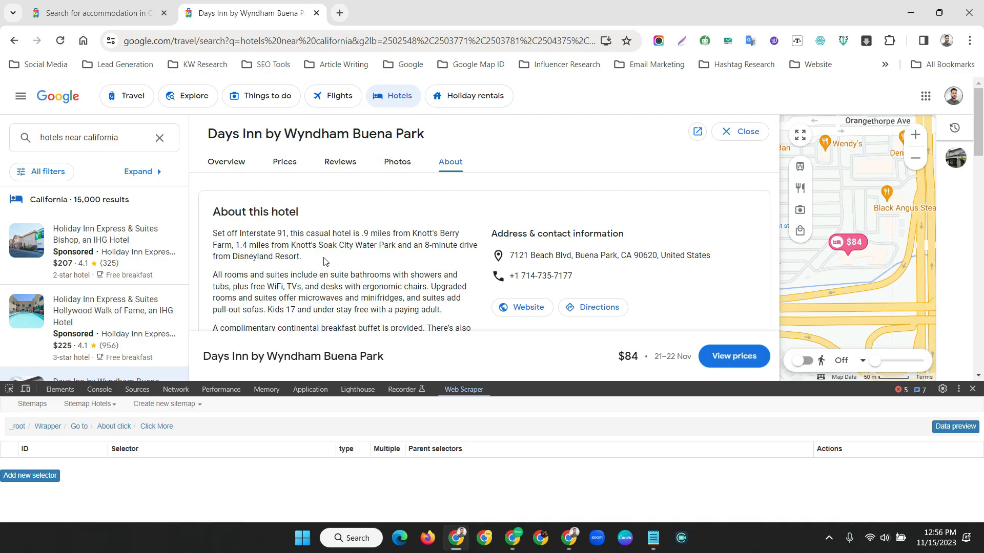
Add a Text selector under Click More with the ID "About this hotel", copied from the section heading
drag(299, 215, 210, 214)
key(ctrl+c)
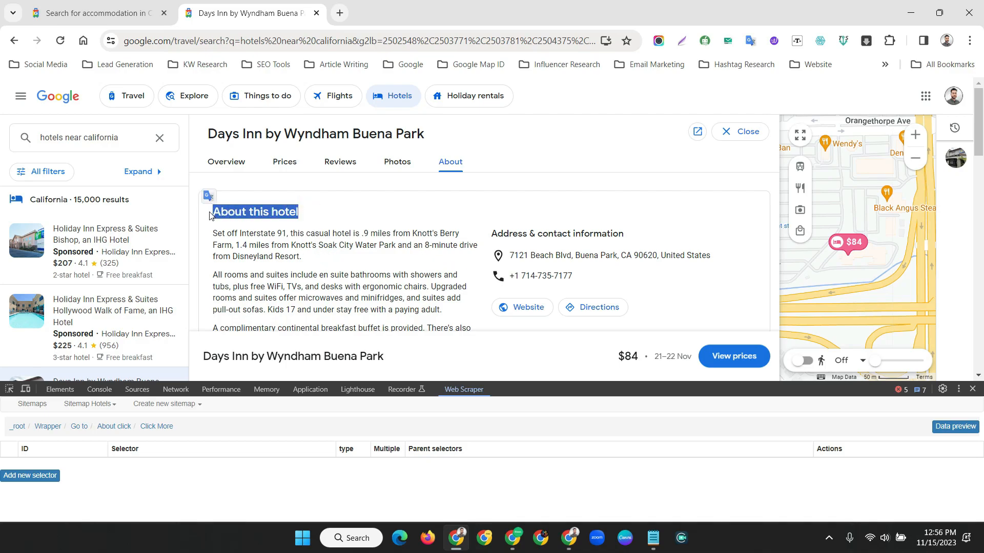
click(31, 475)
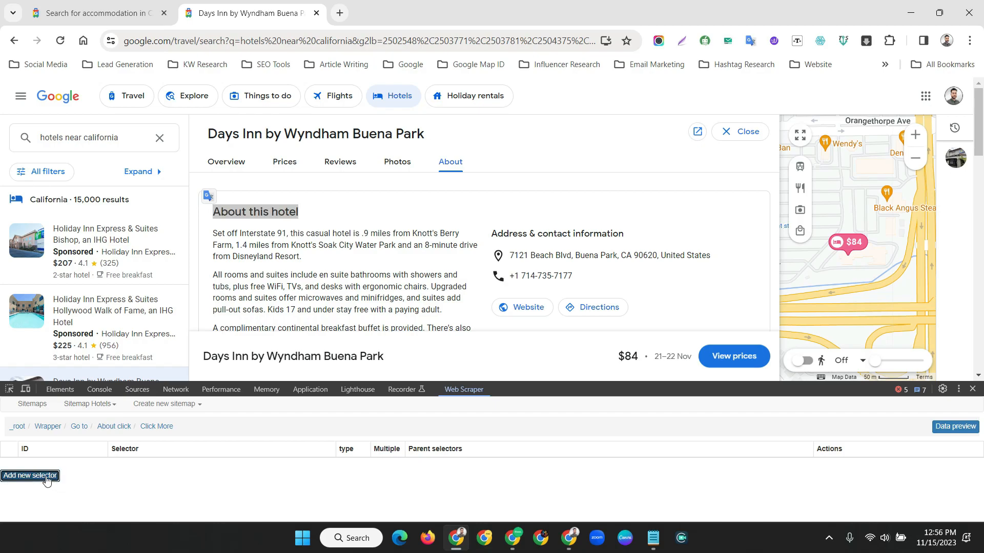
click(102, 425)
key(ctrl+v)
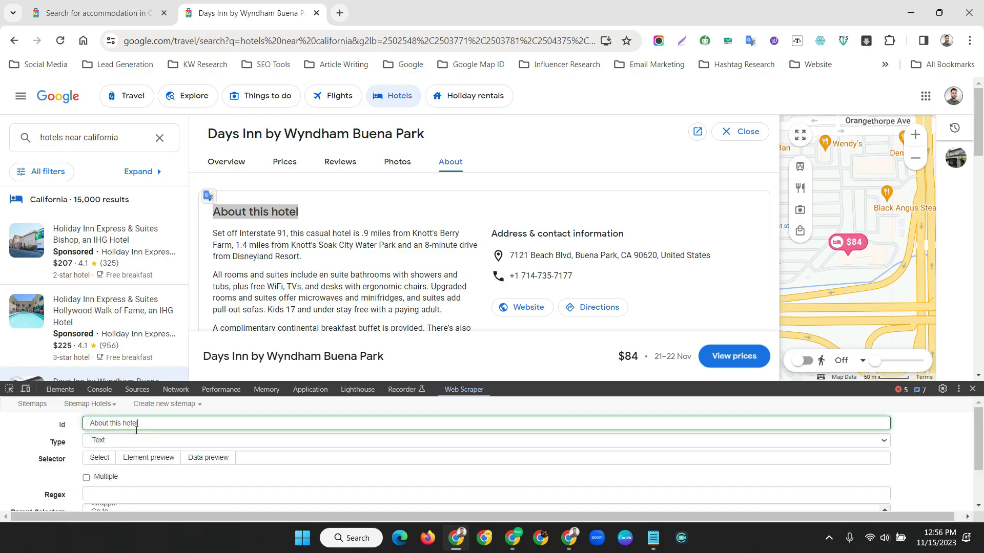
click(274, 200)
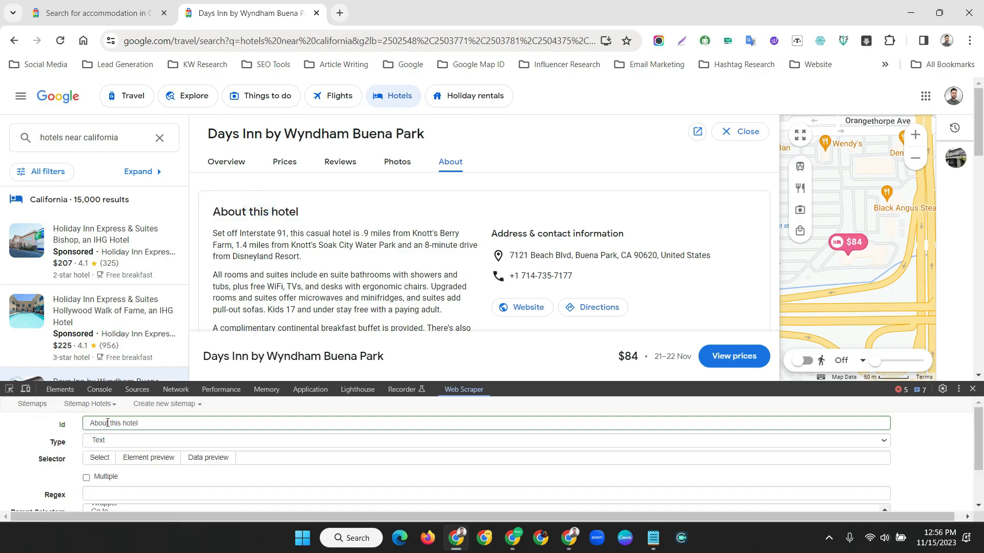
Pick all the description paragraphs on the page as the element for the About this hotel selector
click(97, 462)
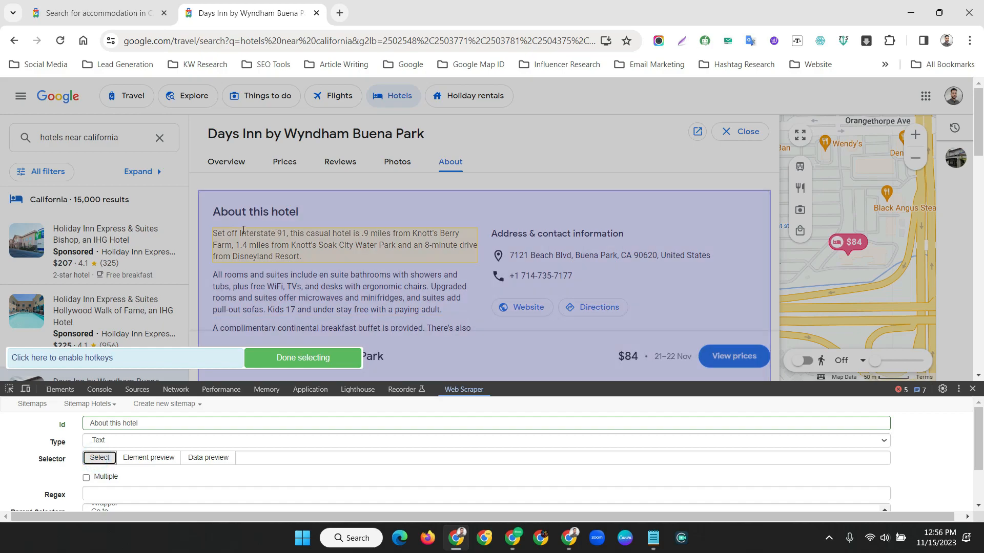
click(219, 242)
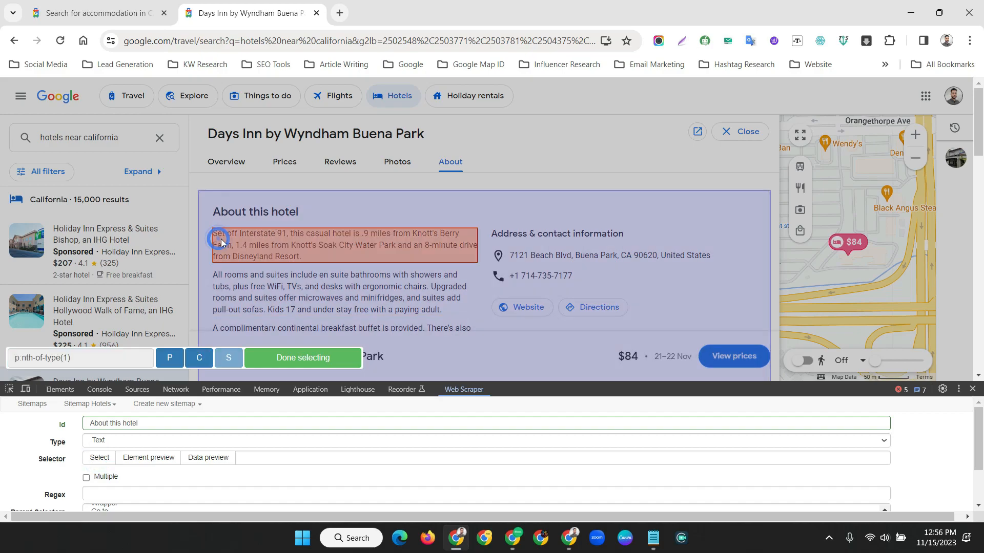
scroll(315, 279, down, 1)
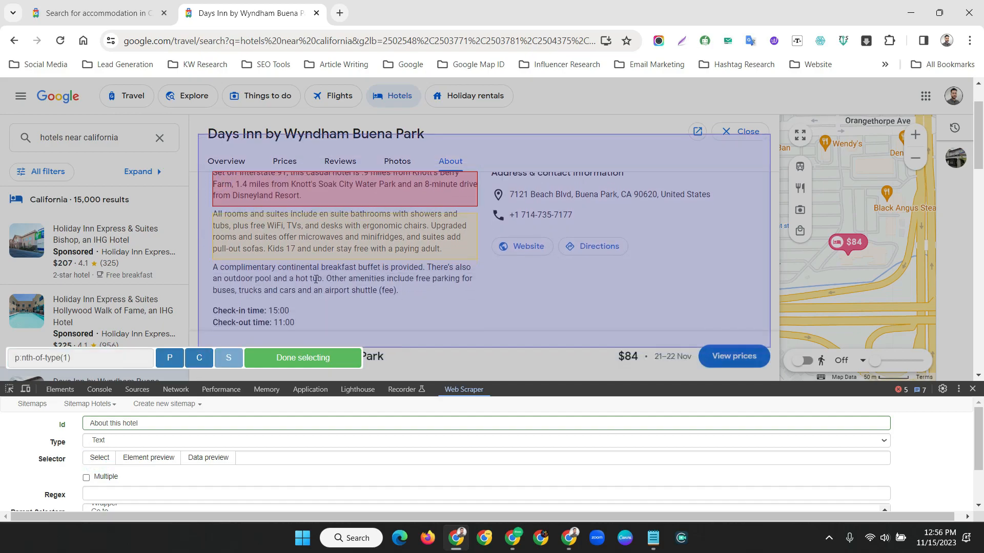
click(262, 220)
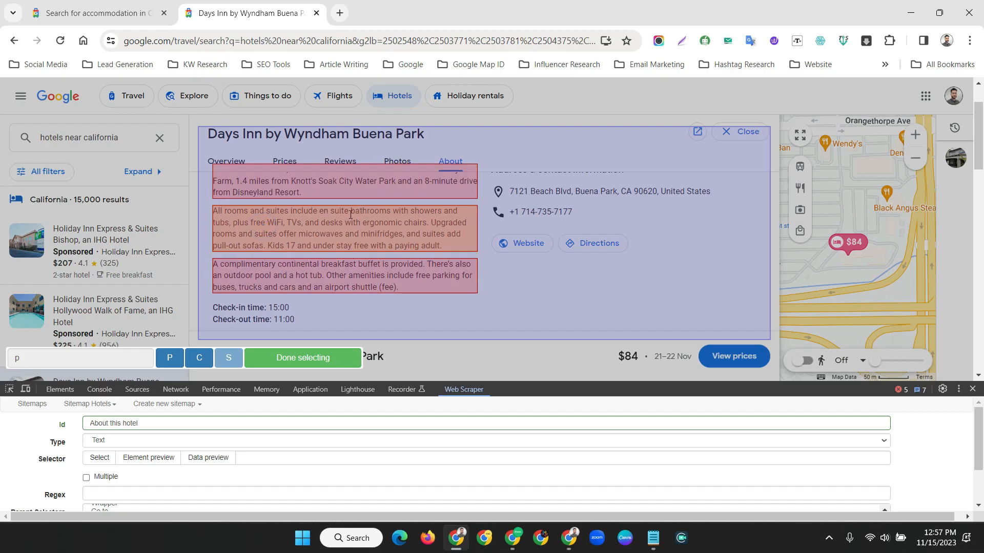
scroll(326, 220, up, 1)
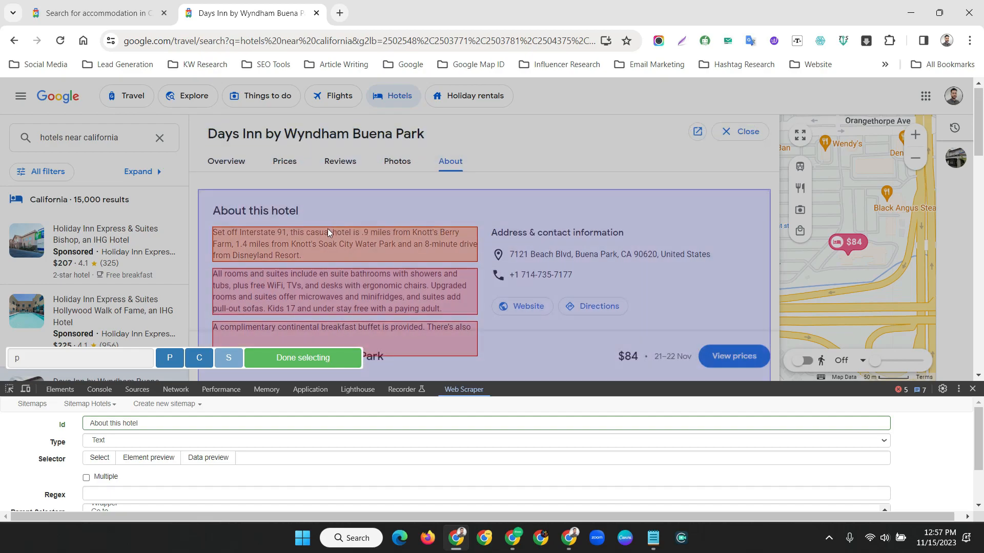
scroll(330, 231, down, 1)
scroll(451, 285, up, 1)
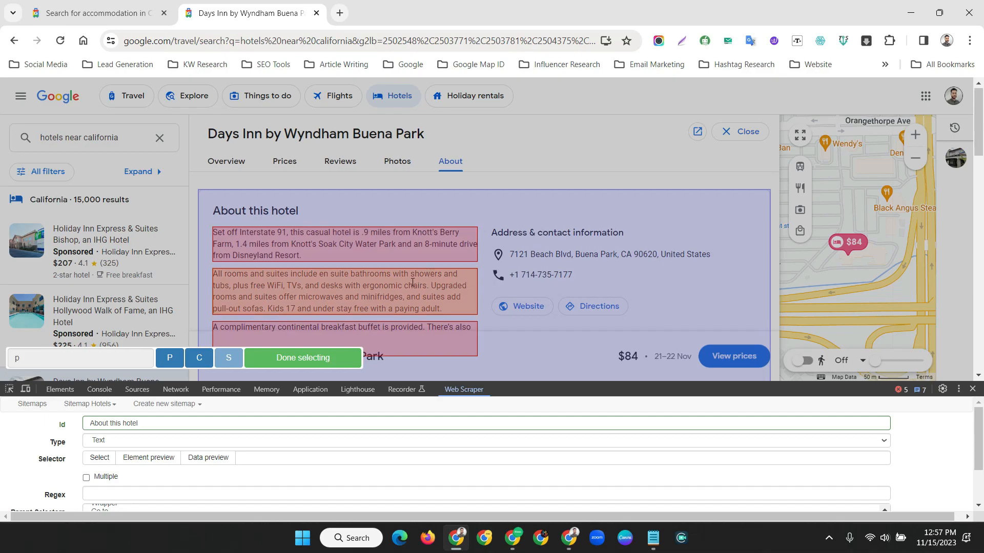
scroll(412, 282, down, 1)
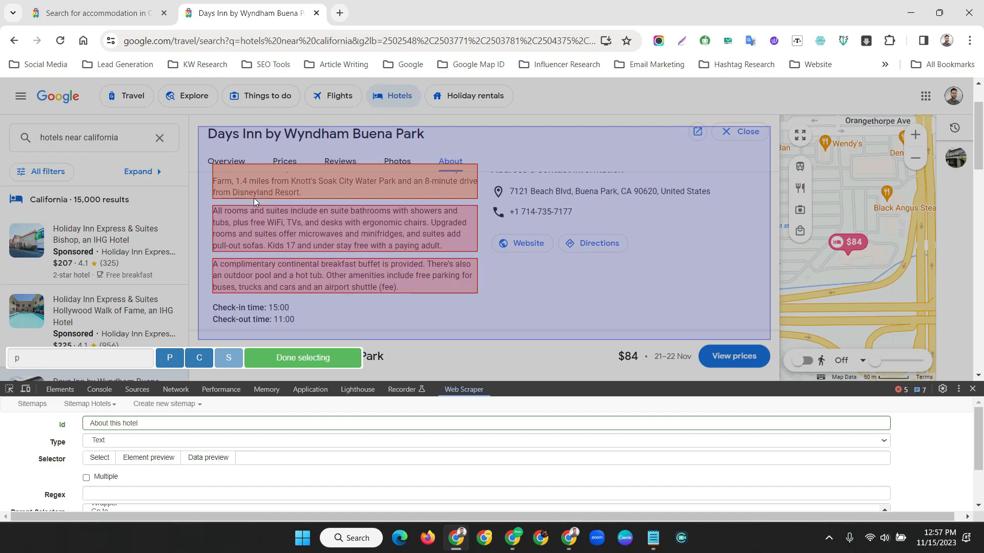
Widen the picked paragraphs to their parent block, div.D35lie:nth-of-type(1), and save the About this hotel selector
key(p)
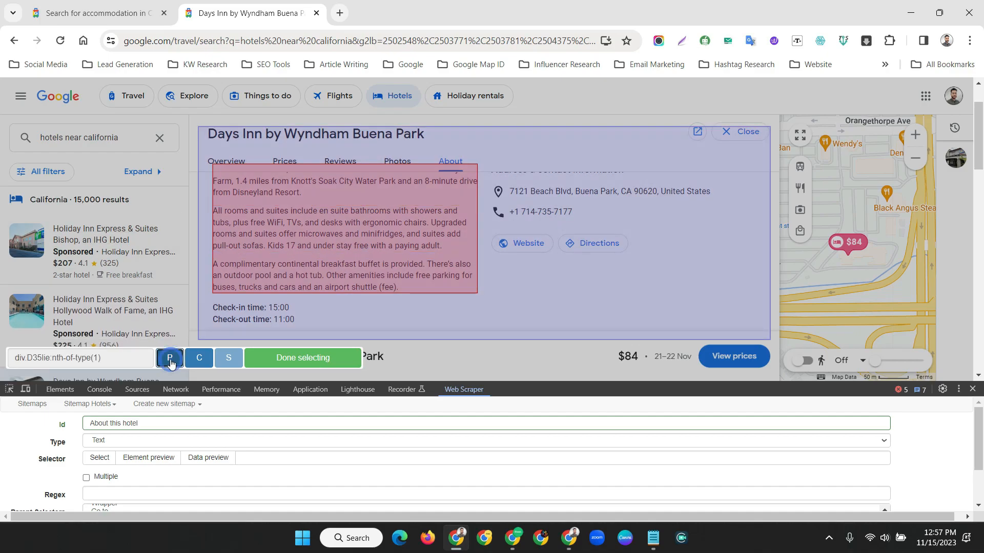
scroll(259, 221, up, 2)
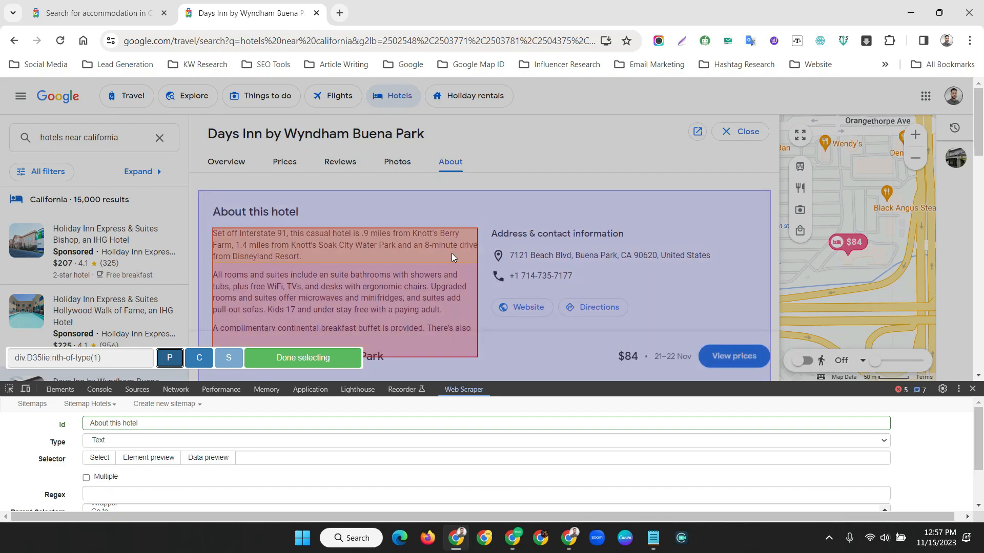
scroll(452, 256, down, 2)
click(301, 357)
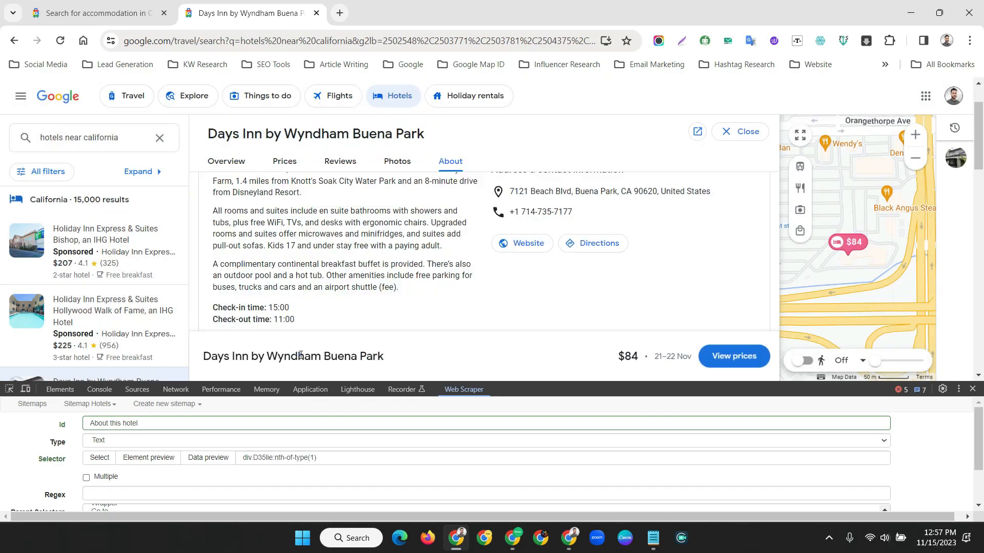
scroll(184, 470, down, 2)
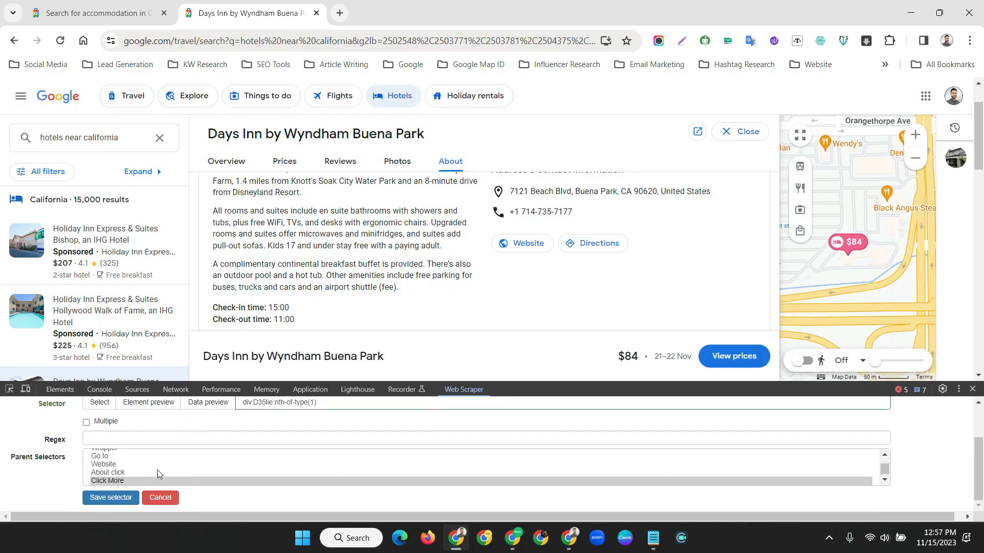
click(109, 498)
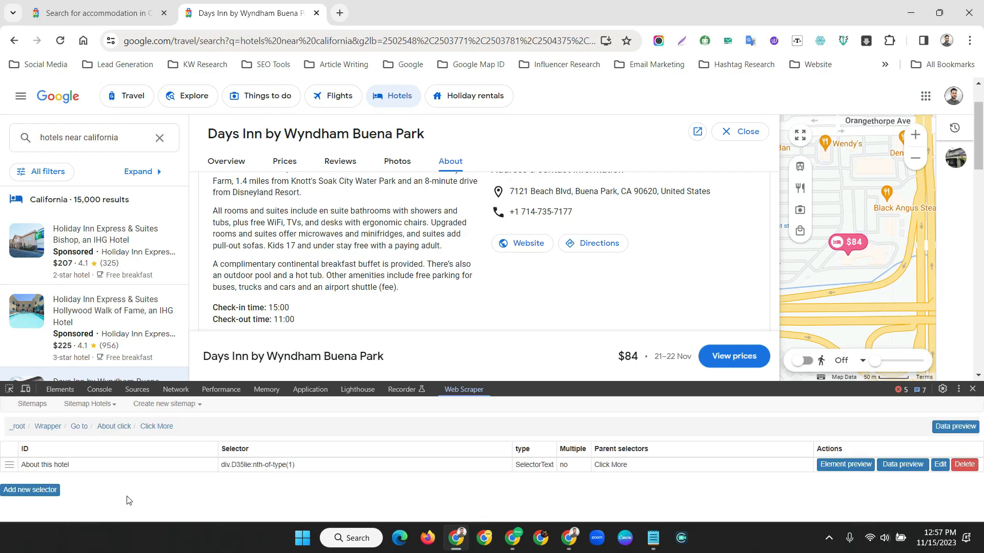
Add a Text selector under Click More with the ID "Opening and closing time" for the hotel's check-in and check-out times
scroll(233, 259, down, 1)
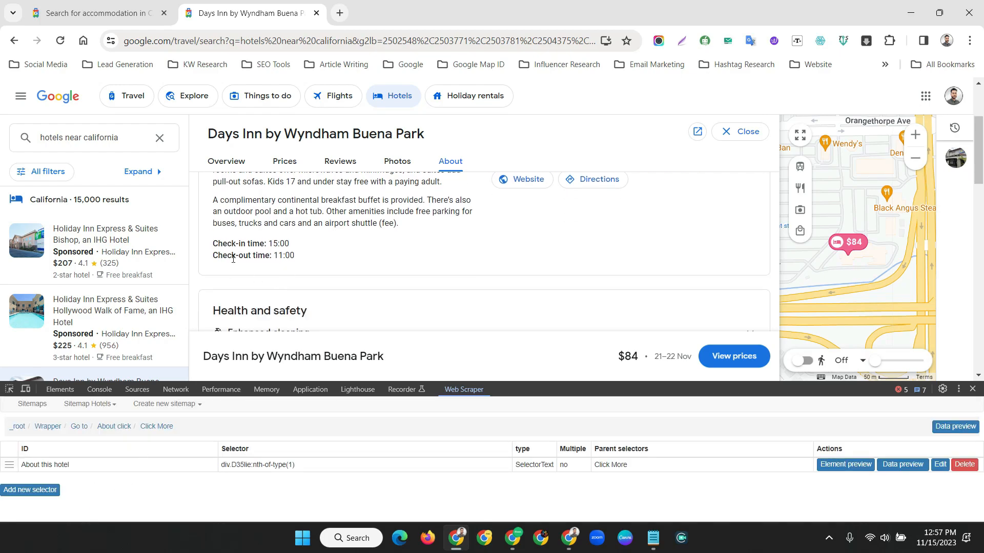
drag(215, 244, 297, 256)
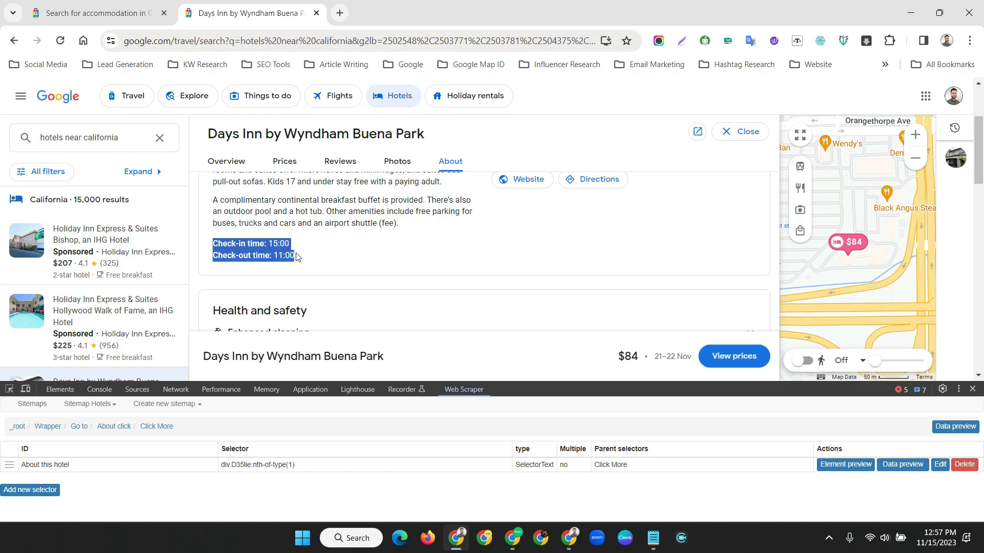
click(266, 256)
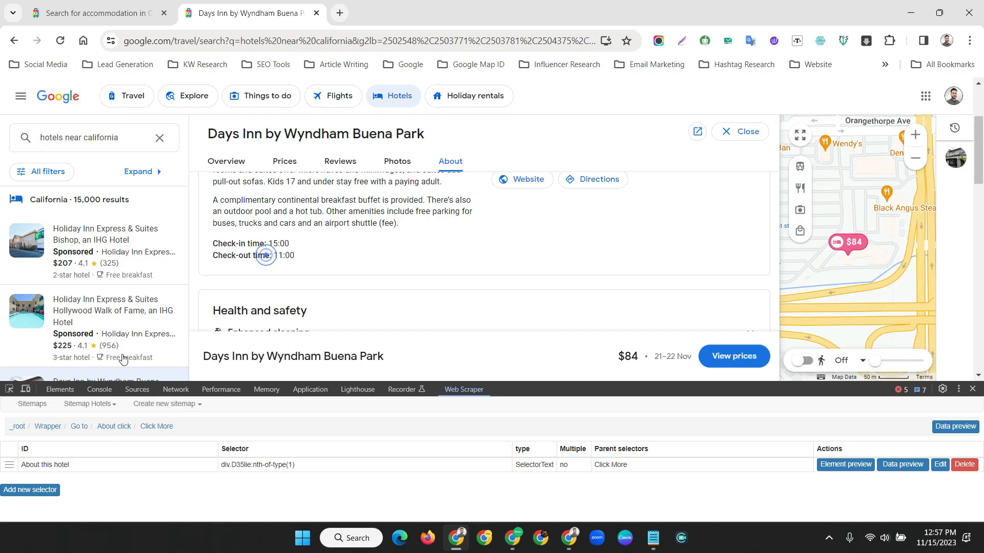
click(20, 492)
click(110, 424)
text(Opening and closing time)
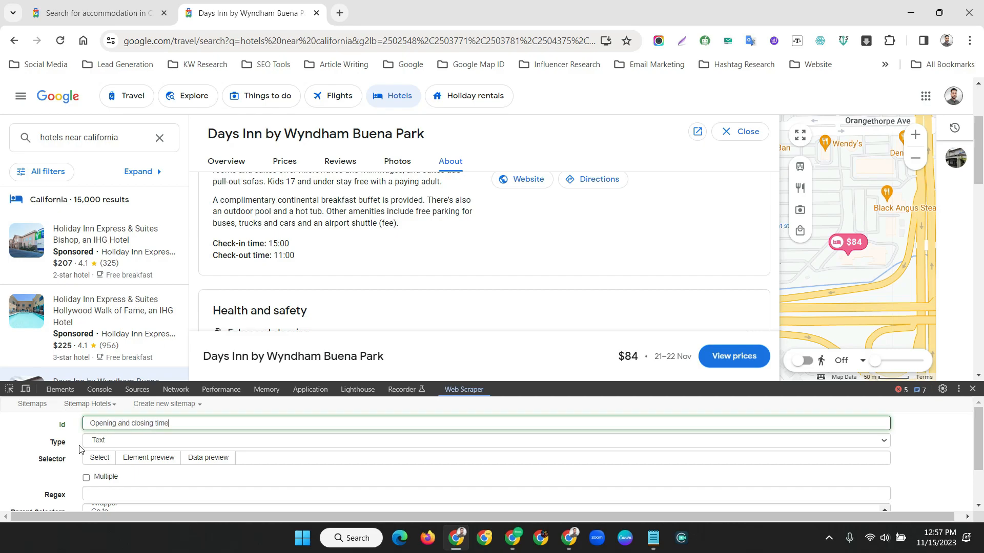
Pick the check-in and check-out lines, widen them to their parent block div.D35lie:nth-of-type(2), and save the Opening and closing time selector
click(104, 464)
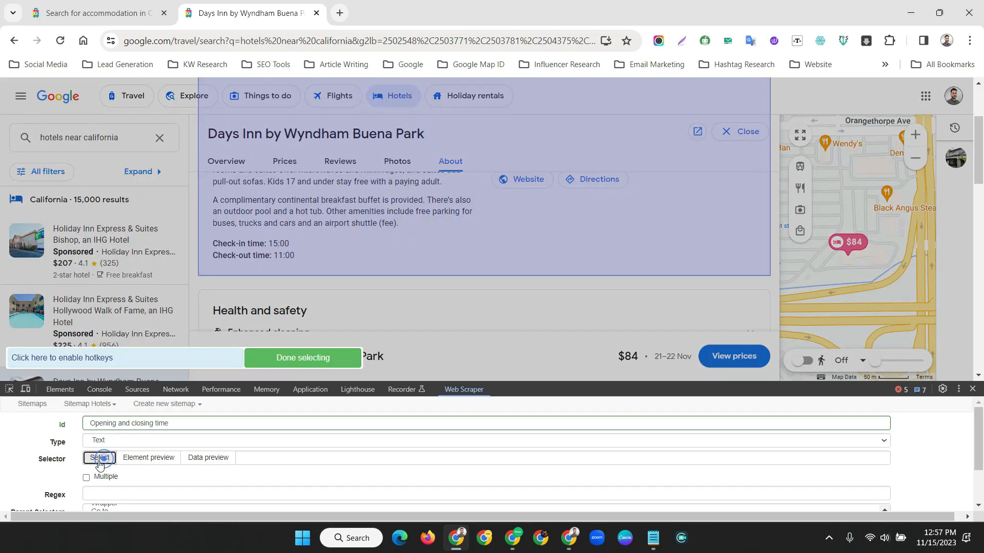
click(222, 245)
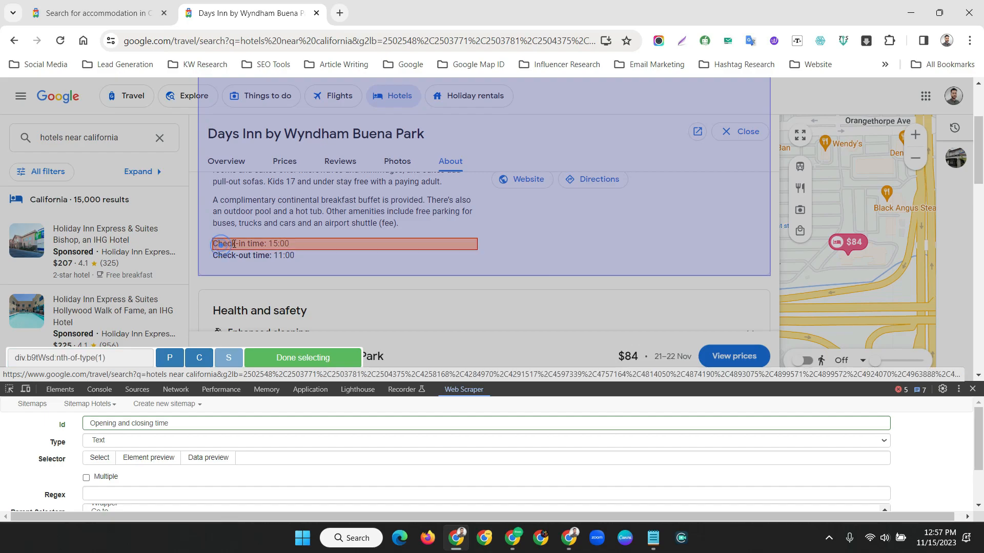
click(297, 254)
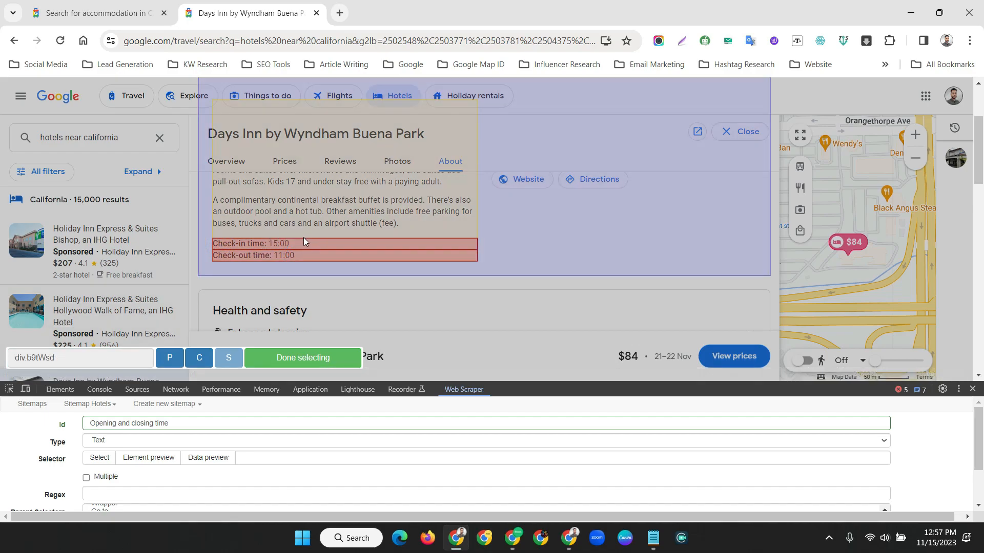
click(169, 358)
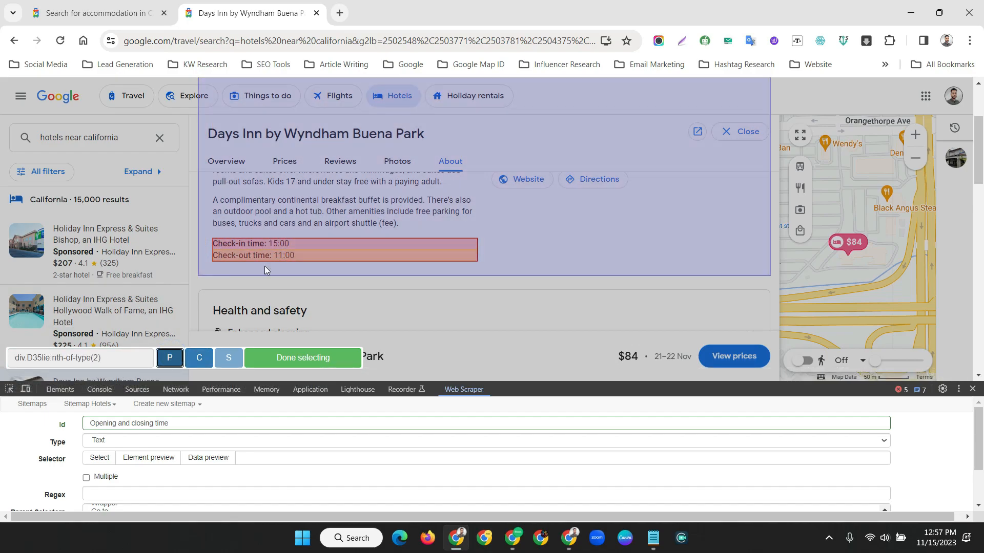
click(294, 358)
scroll(163, 477, down, 1)
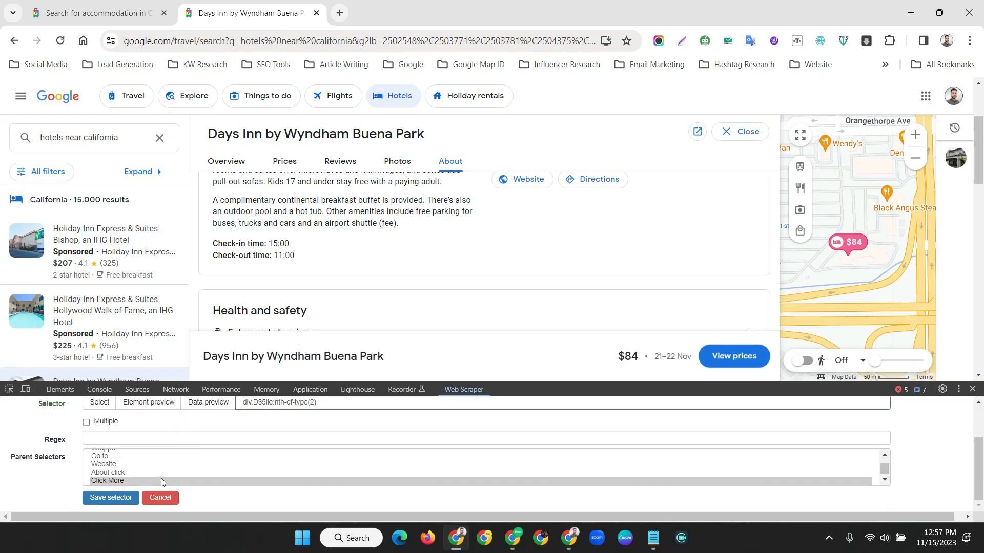
click(117, 499)
Examine the address, phone number and website details in the hotel's Address & contact information section
scroll(470, 256, up, 1)
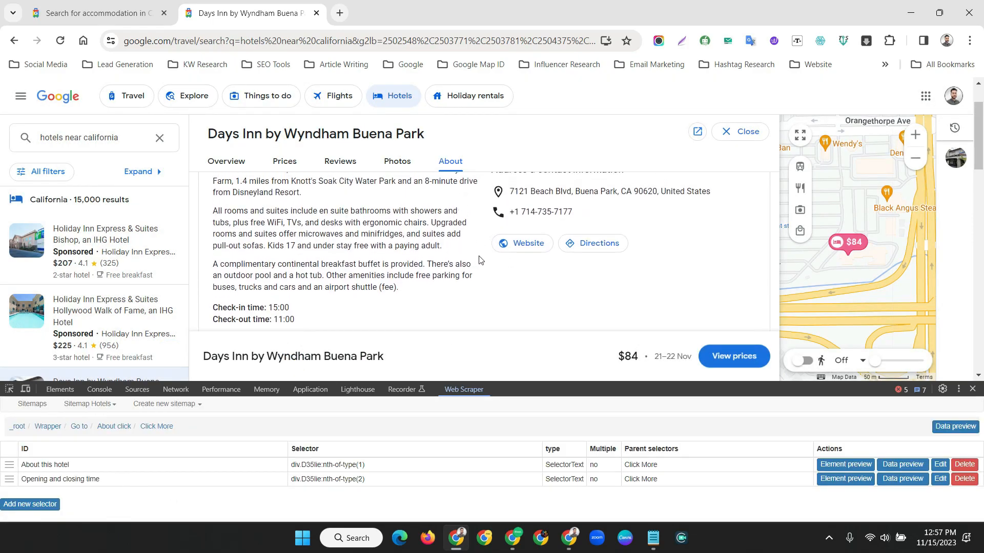
scroll(480, 260, up, 1)
drag(551, 252, 710, 256)
click(719, 267)
drag(510, 275, 580, 275)
click(566, 272)
scroll(566, 272, down, 1)
scroll(359, 230, up, 1)
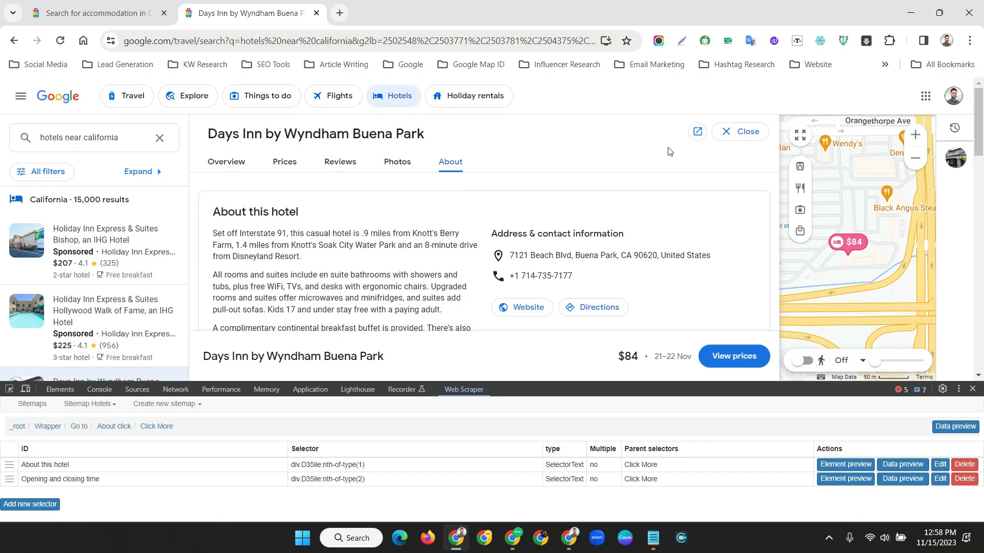
Close the hotel details and start scraping the Hotels sitemap with a page load delay of 500 ms, maximizing the scraping window
click(751, 131)
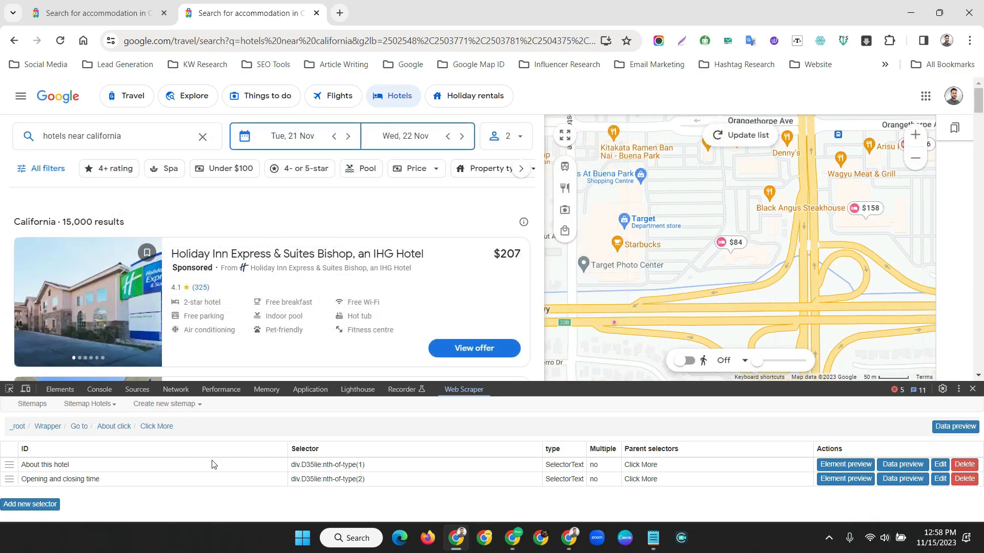
click(88, 405)
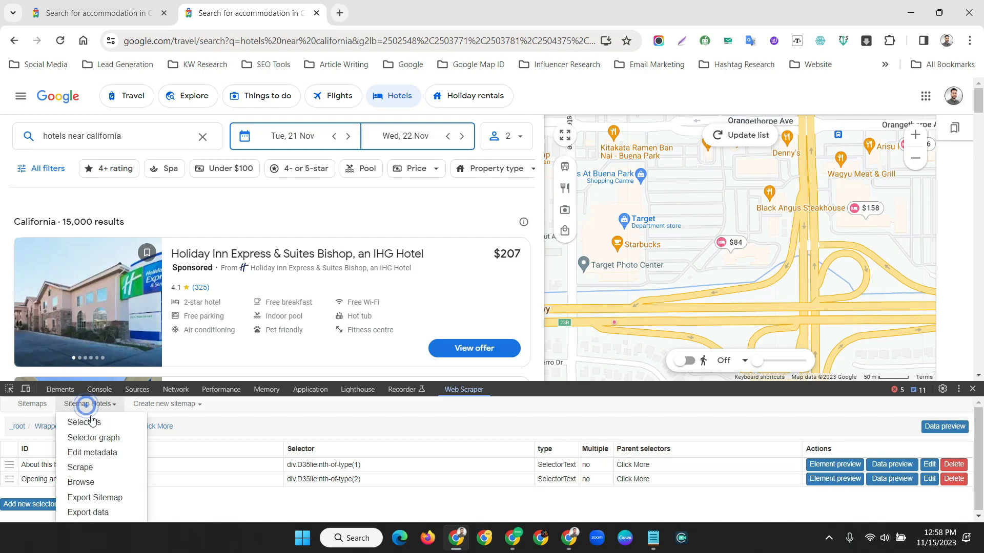
click(79, 467)
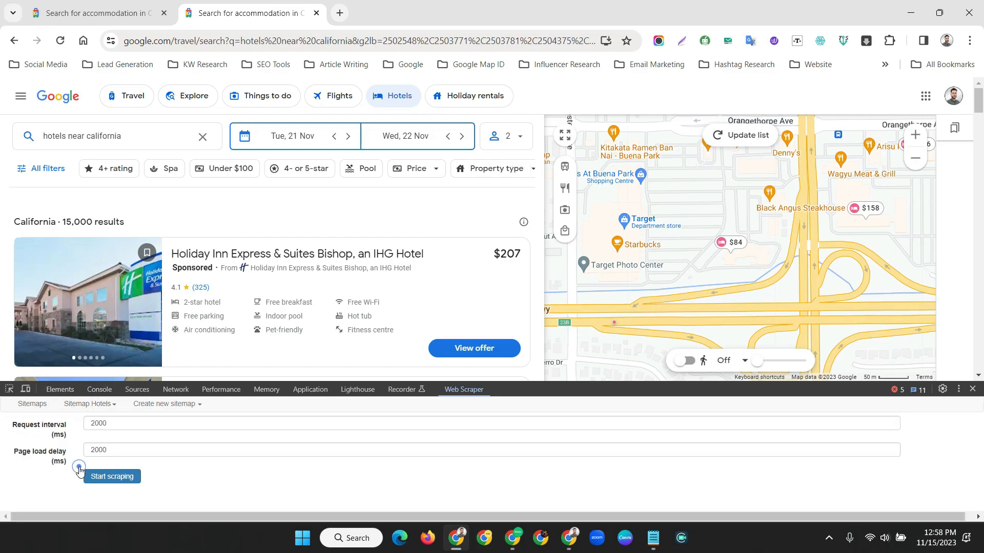
double_click(100, 449)
text(500)
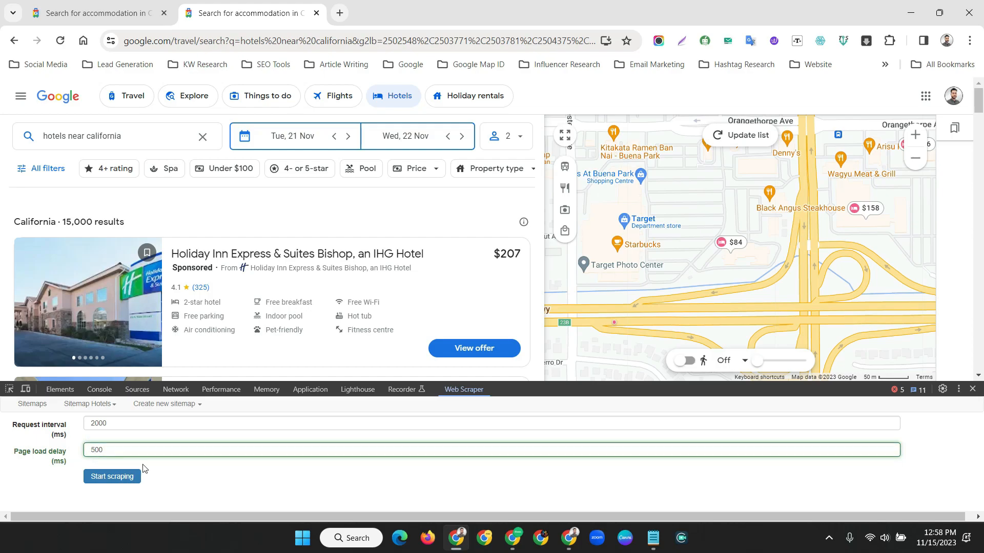
click(97, 477)
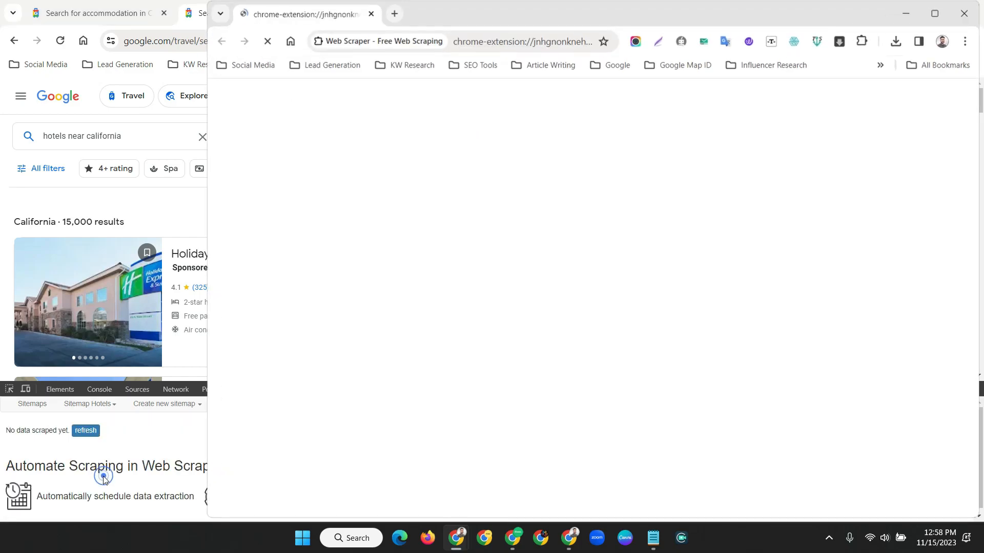
click(935, 14)
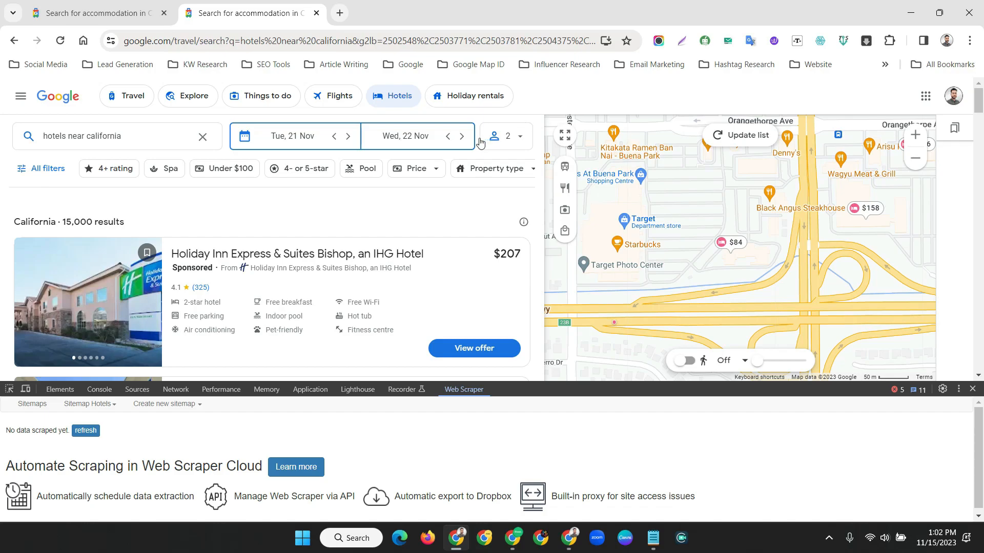
Enlarge the Web Scraper pane and refresh it to load the scraped hotel data
drag(544, 384, 558, 177)
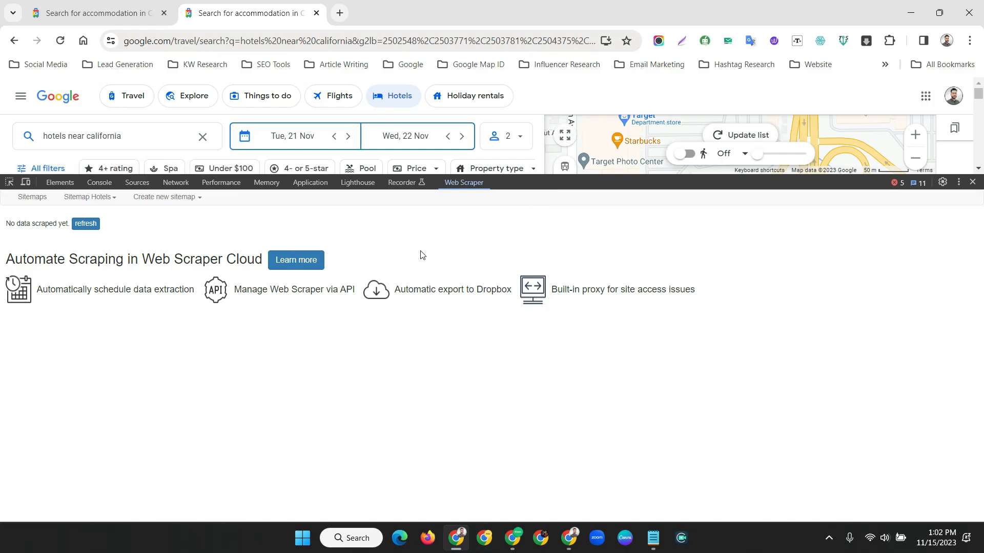
click(86, 223)
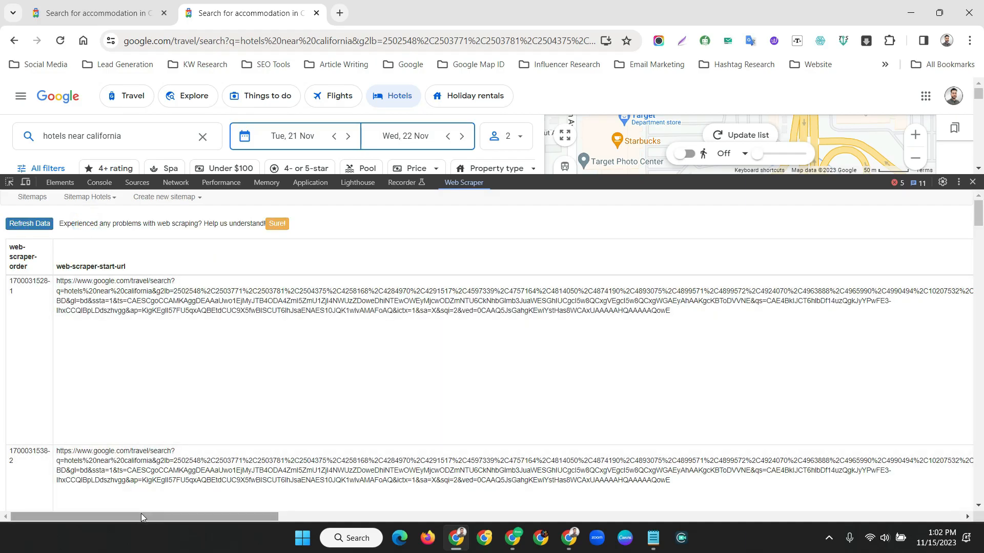
drag(140, 513, 825, 522)
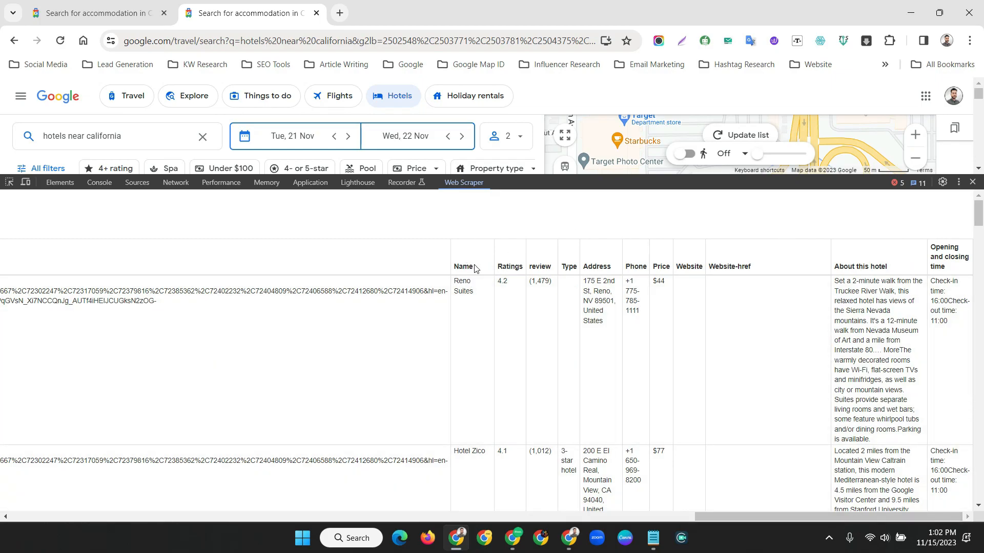
Examine the Name, Ratings, review, Type, Address, Phone and Price columns across the scraped hotels
scroll(461, 309, down, 14)
scroll(466, 312, up, 14)
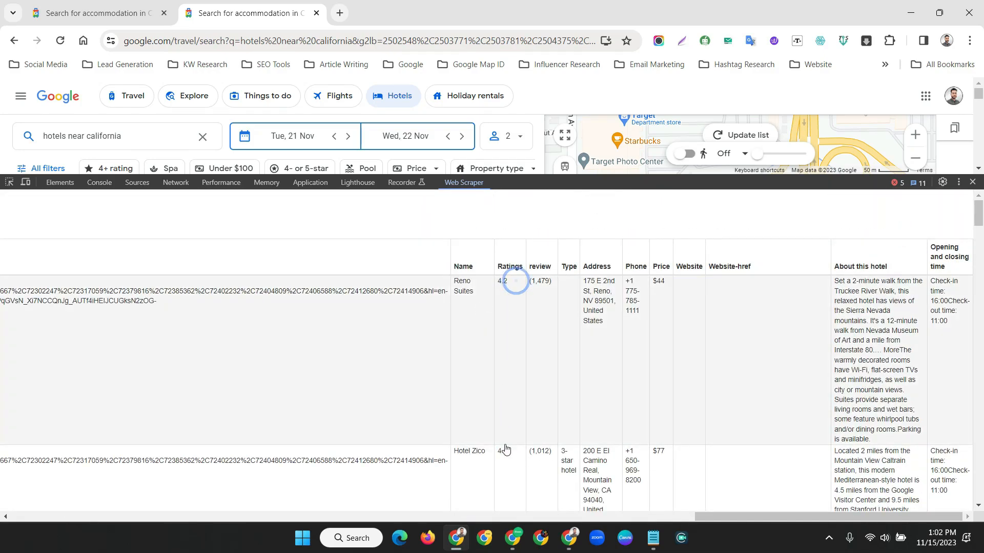
scroll(538, 292, down, 10)
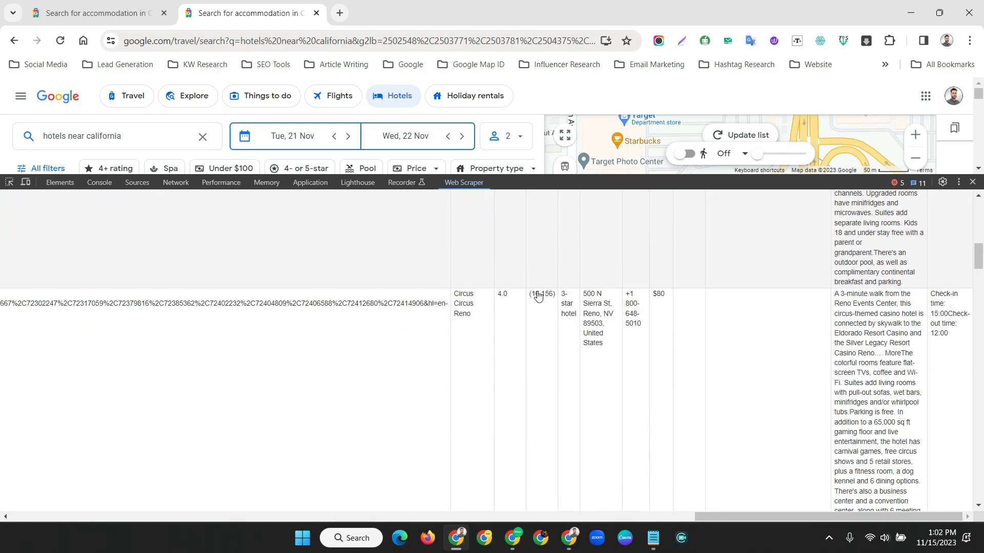
scroll(538, 296, up, 10)
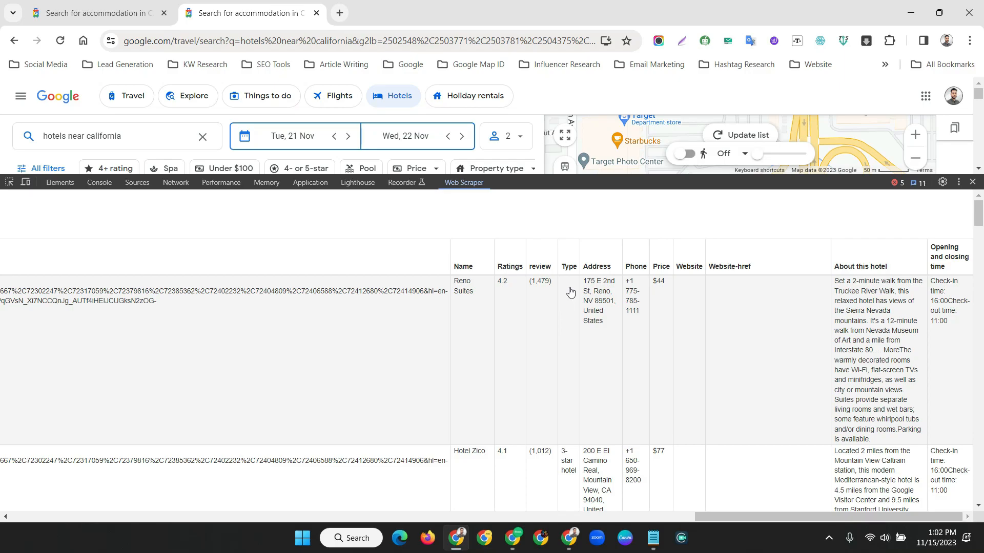
scroll(566, 343, down, 15)
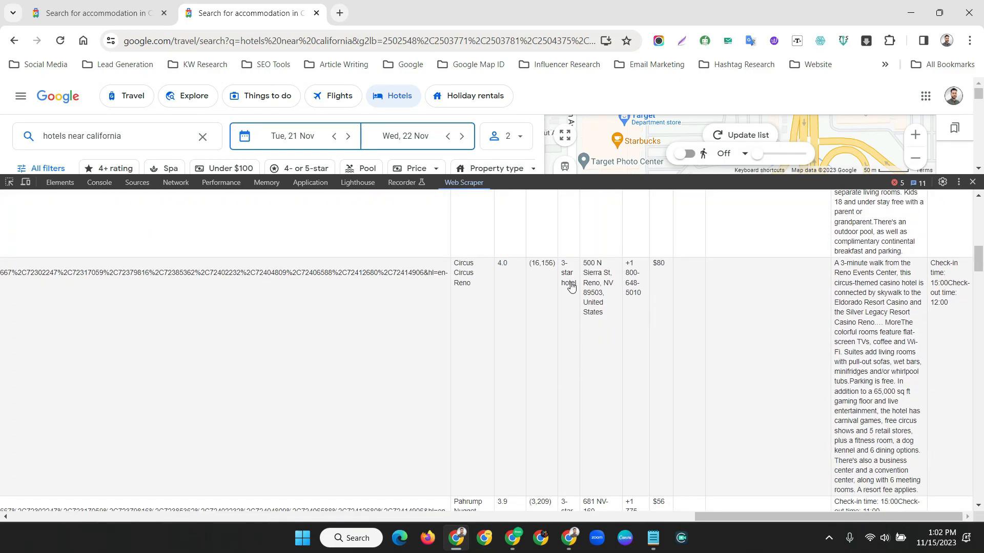
scroll(562, 332, down, 10)
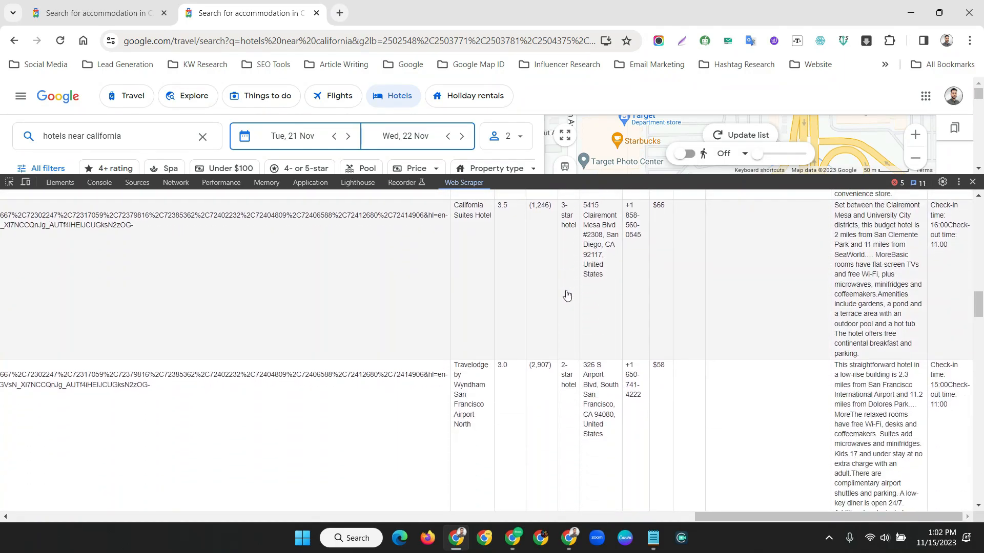
scroll(565, 382, up, 20)
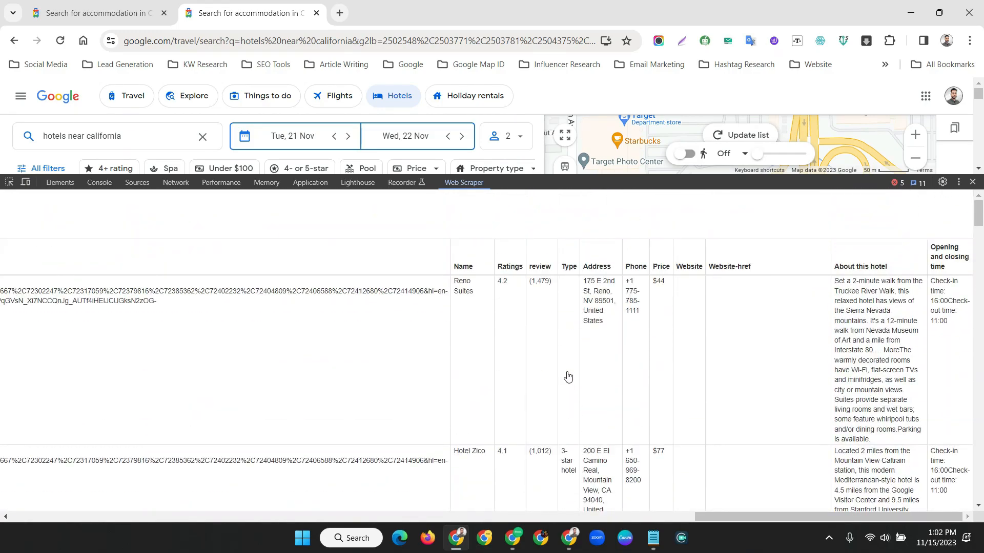
click(594, 265)
scroll(598, 309, down, 5)
scroll(598, 309, down, 5)
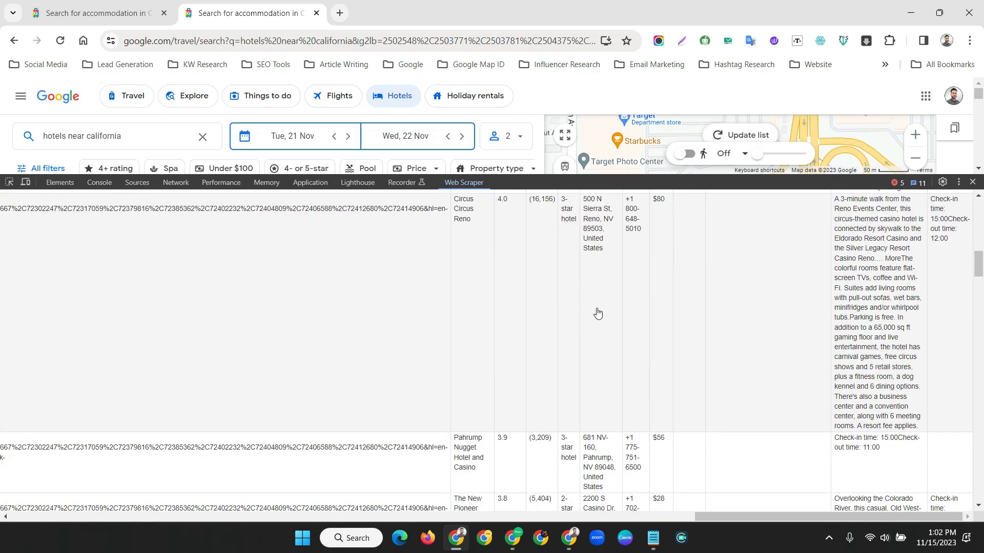
scroll(605, 364, up, 10)
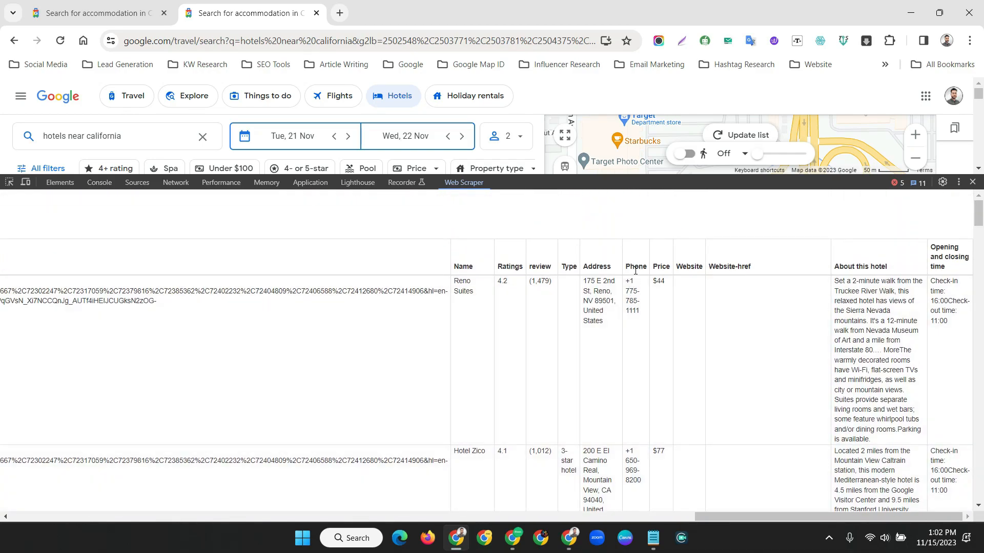
scroll(661, 297, down, 5)
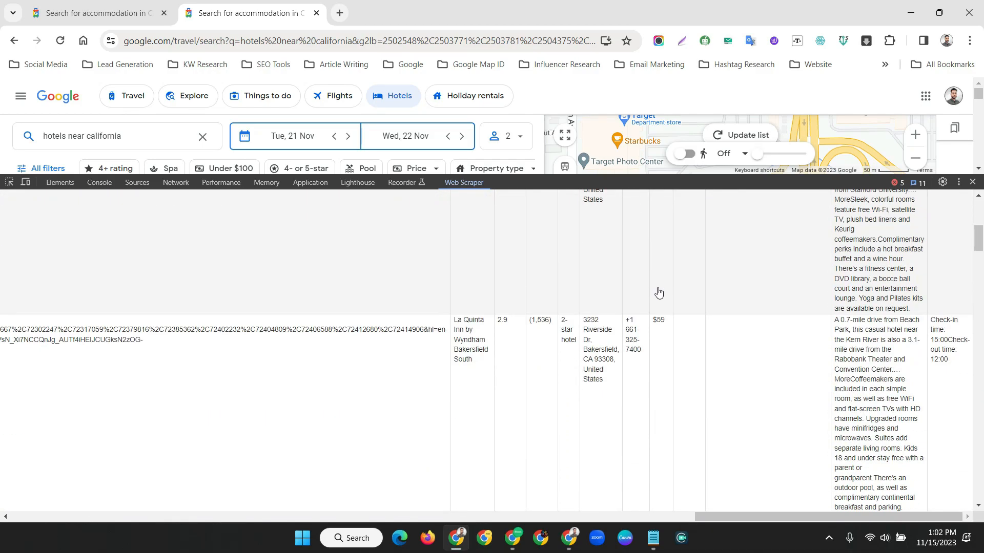
scroll(661, 313, up, 5)
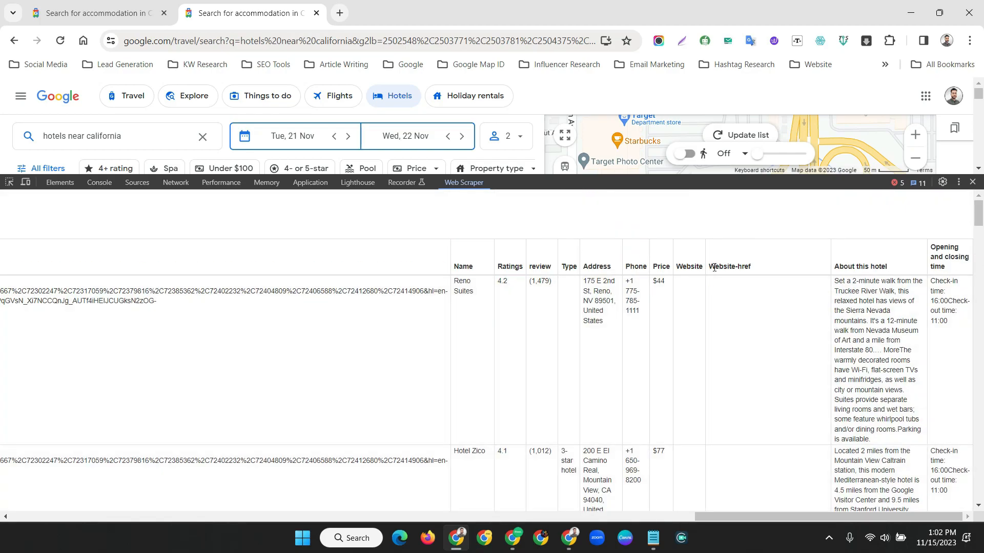
Check the Website-href column of the scraped data, including the link for Days Inn by Wyndham Buena Park
drag(722, 263, 709, 266)
click(753, 305)
scroll(748, 287, down, 5)
scroll(748, 268, down, 15)
scroll(742, 272, down, 15)
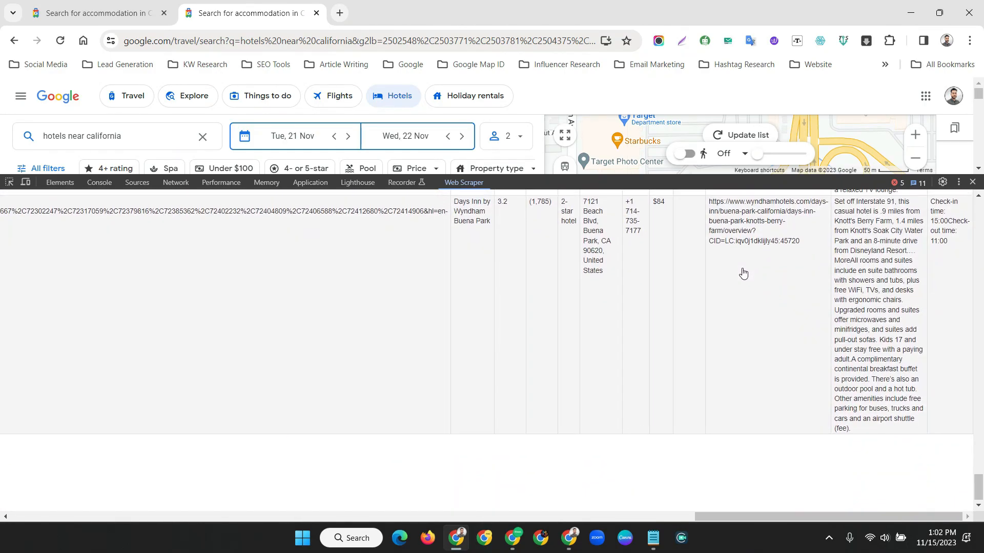
scroll(748, 268, up, 3)
drag(803, 369, 711, 332)
click(732, 355)
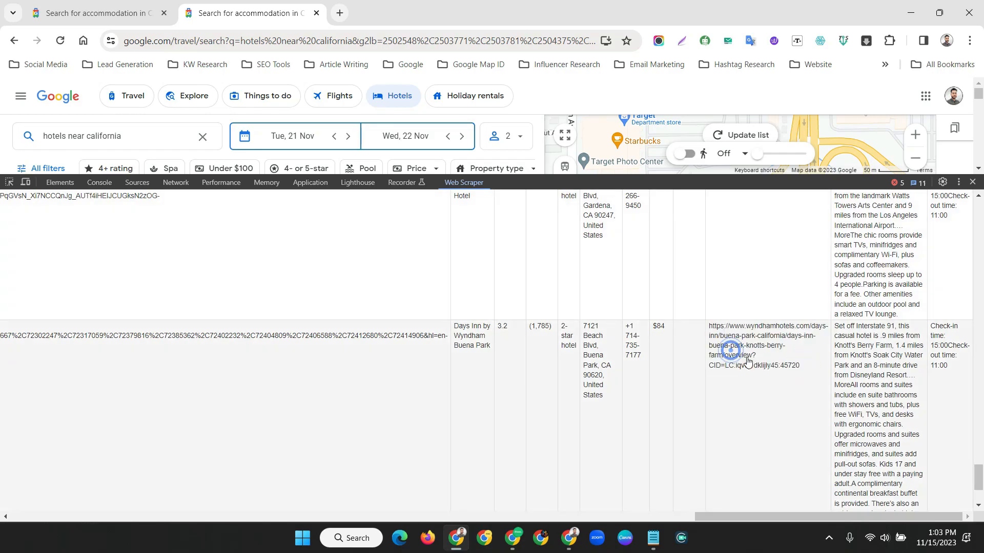
scroll(737, 366, down, 3)
scroll(732, 359, down, 5)
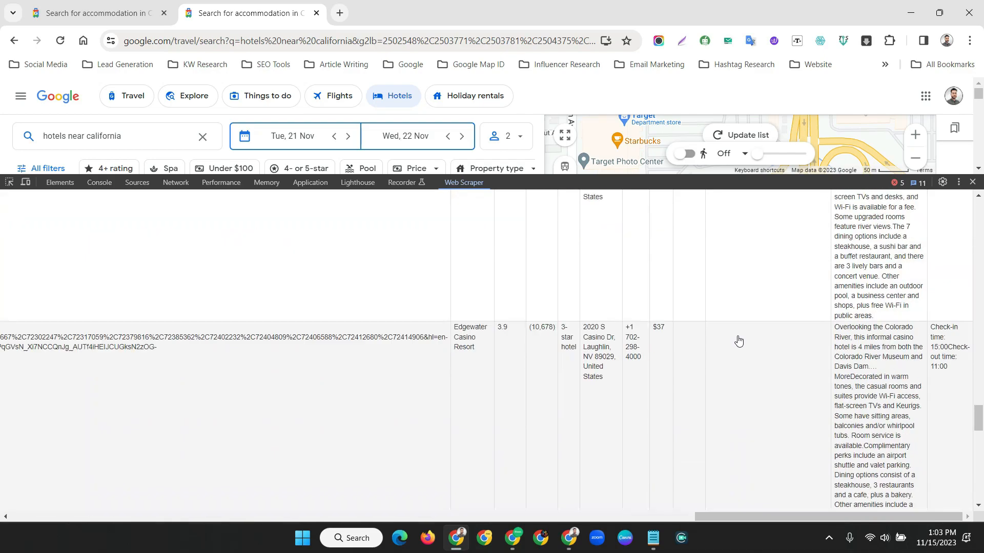
Examine the About this hotel and Opening and closing time columns across the scraped hotels
drag(983, 367, 983, 204)
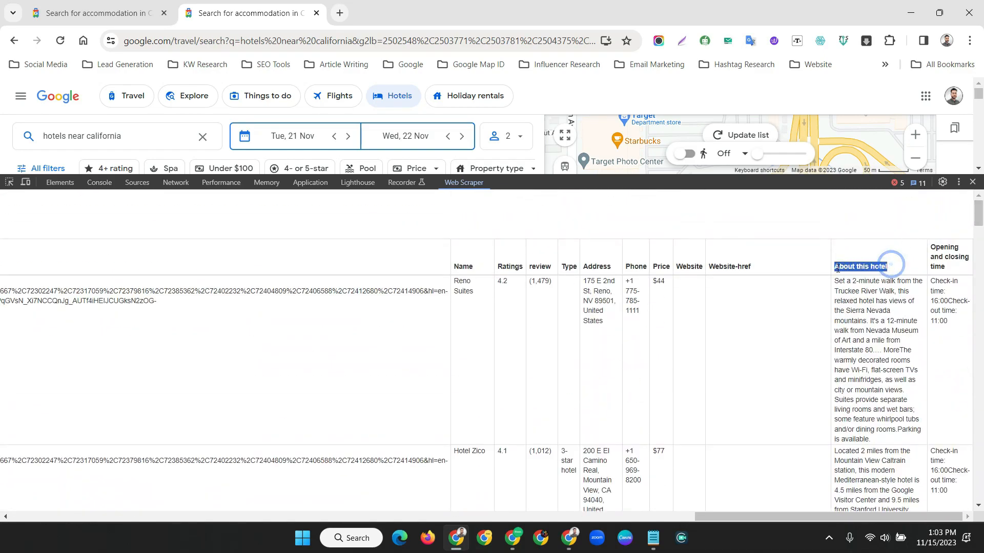
drag(872, 441, 847, 293)
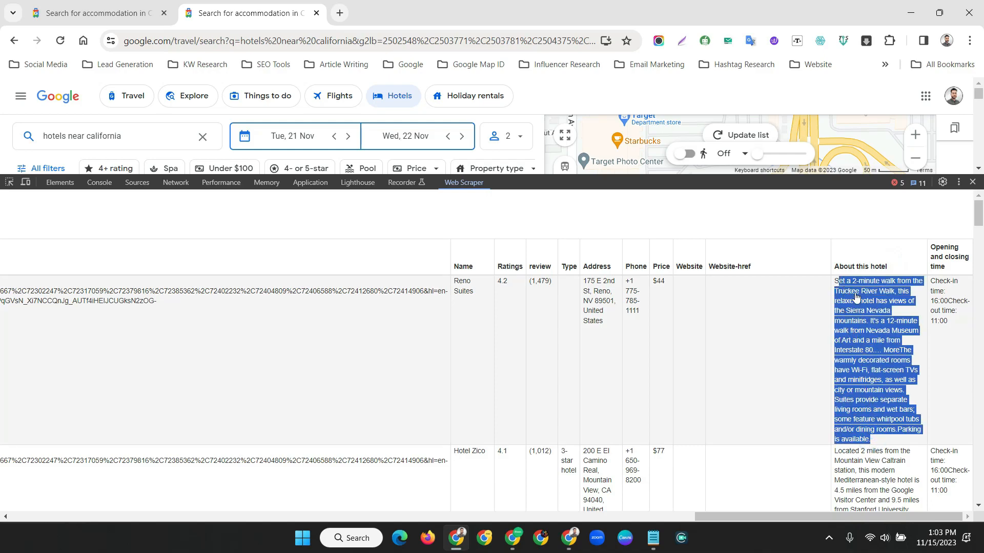
triple_click(948, 267)
click(966, 279)
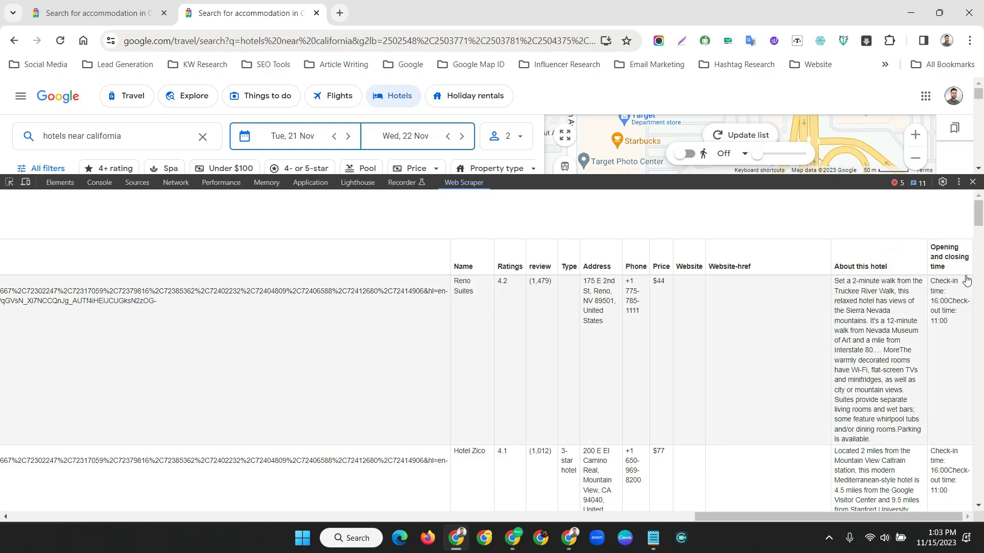
drag(946, 322, 928, 280)
scroll(945, 360, down, 6)
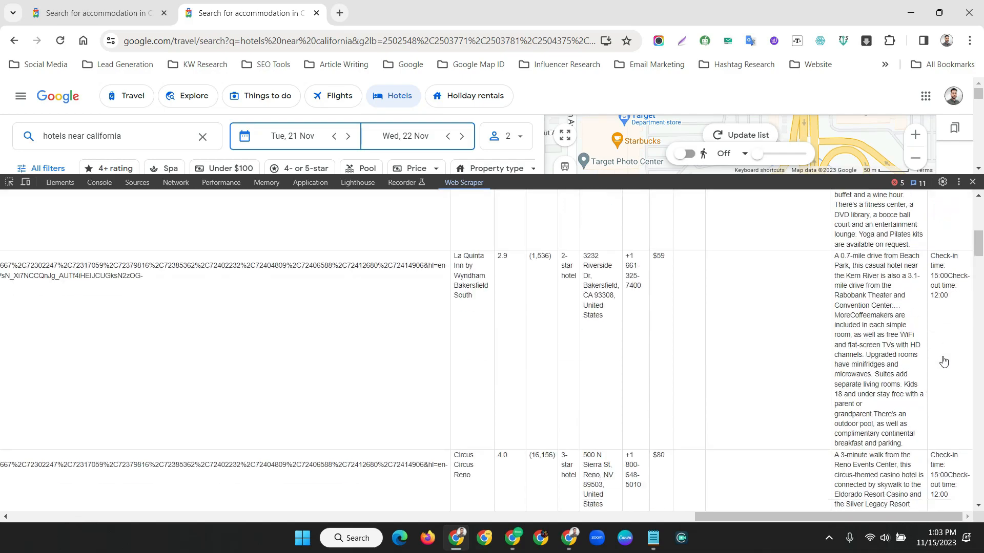
drag(978, 252, 979, 500)
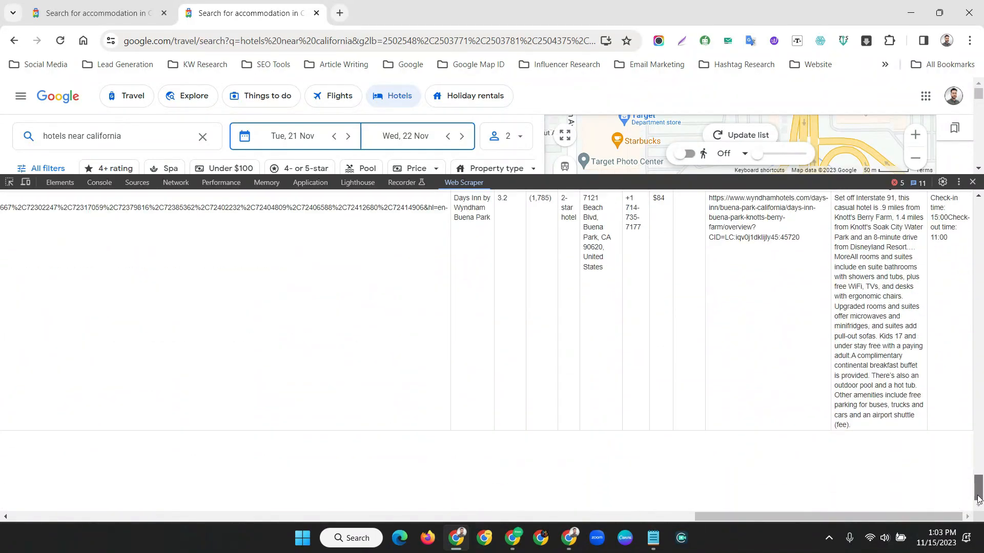
Review the scraped table from its start-url column to its last column and from the final hotel to the first
drag(818, 516, 84, 476)
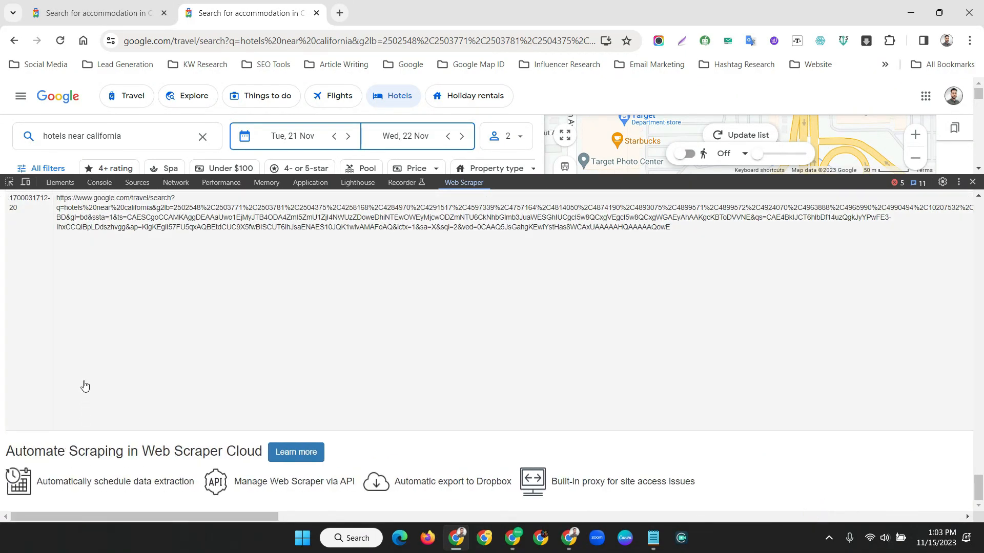
scroll(92, 384, up, 3)
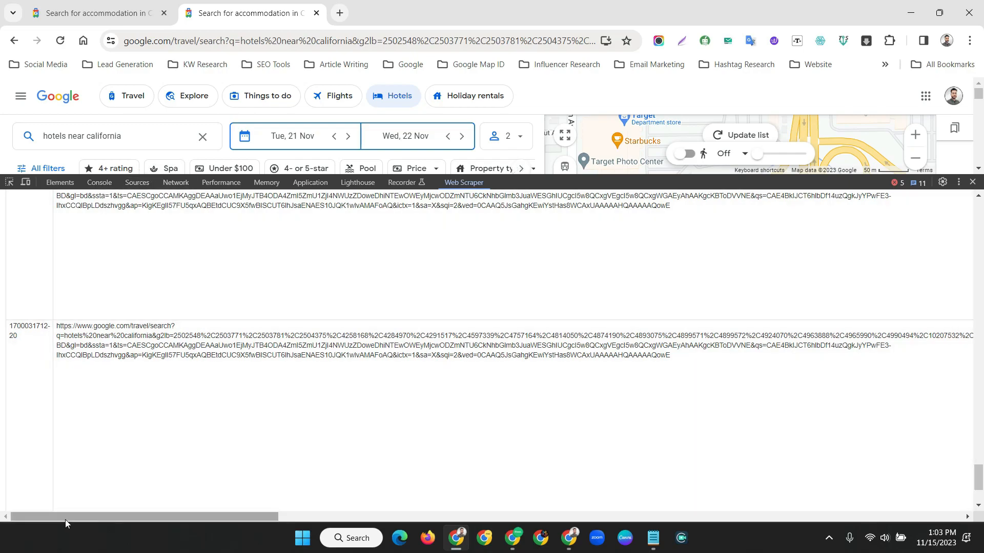
drag(65, 519, 813, 514)
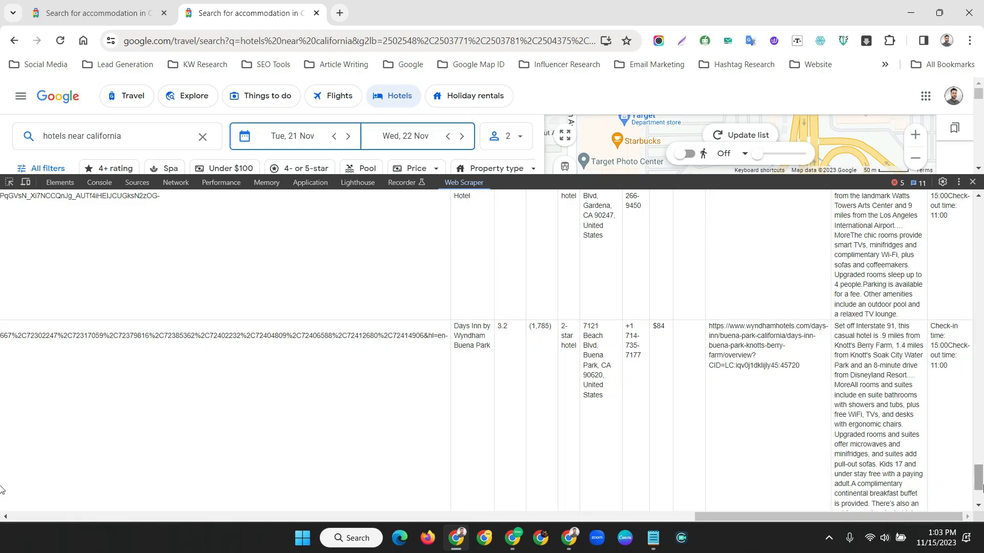
drag(979, 478, 979, 477)
drag(1, 482, 834, 242)
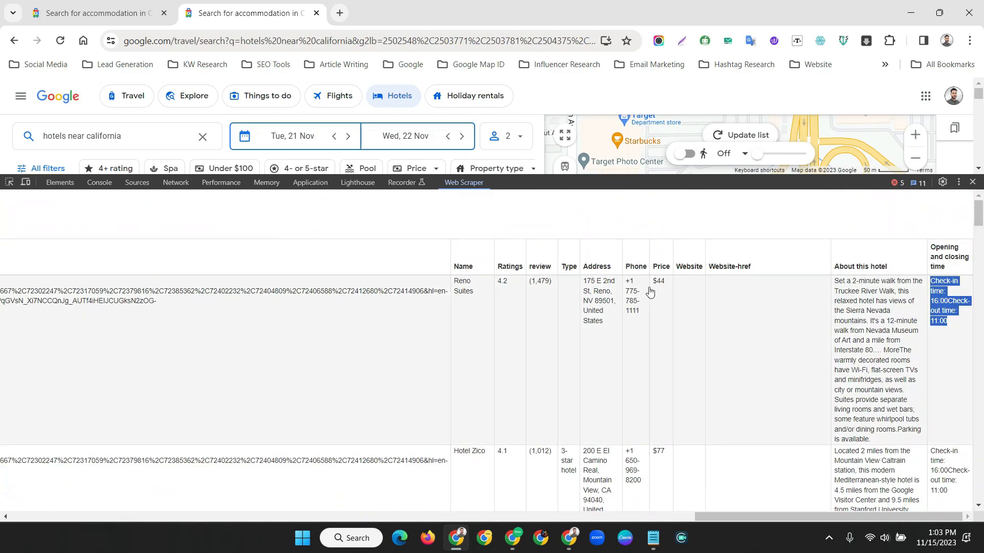
click(664, 288)
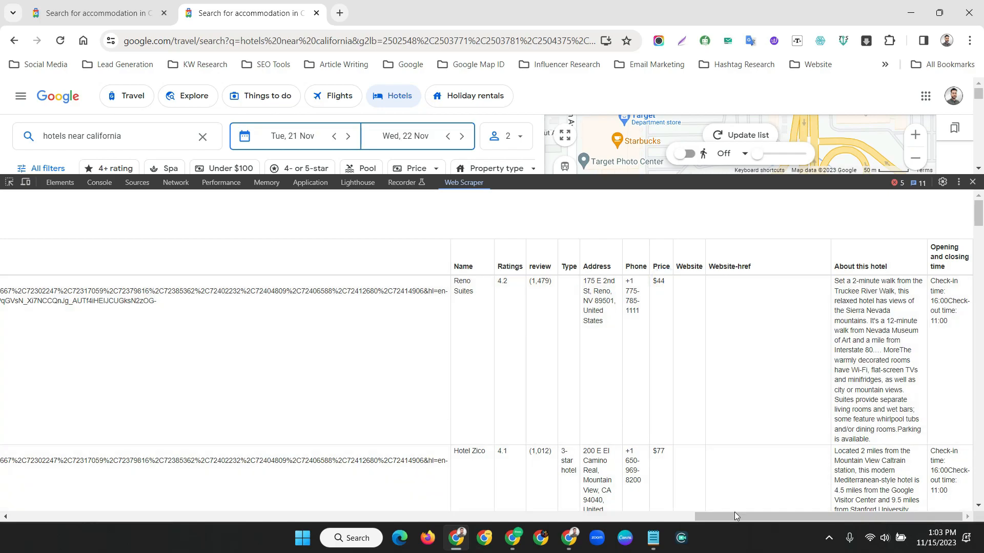
drag(729, 516, 782, 509)
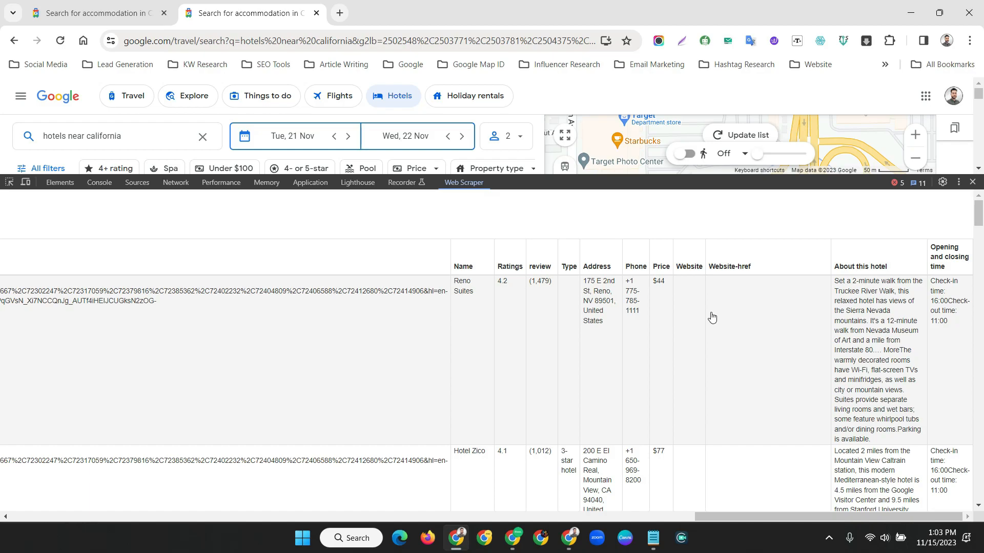
Shrink the Web Scraper pane, export the Hotels sitemap data as CSV and open Hotels.csv in Excel
drag(546, 175, 545, 253)
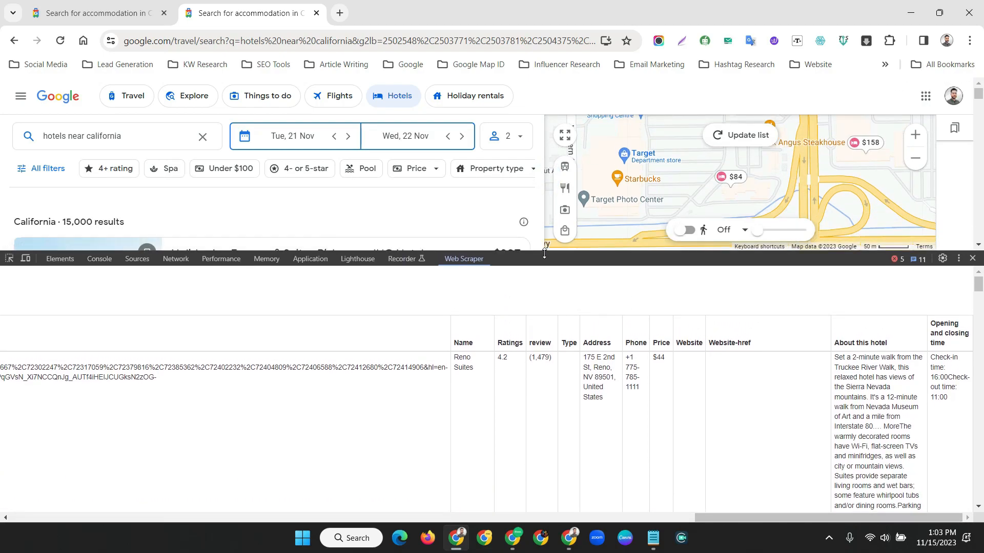
drag(705, 518, 5, 489)
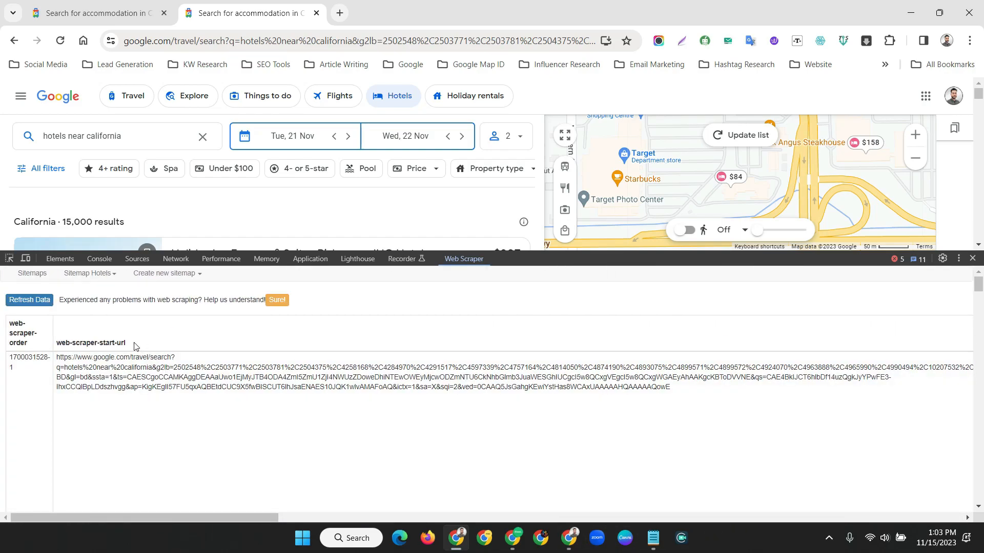
click(82, 274)
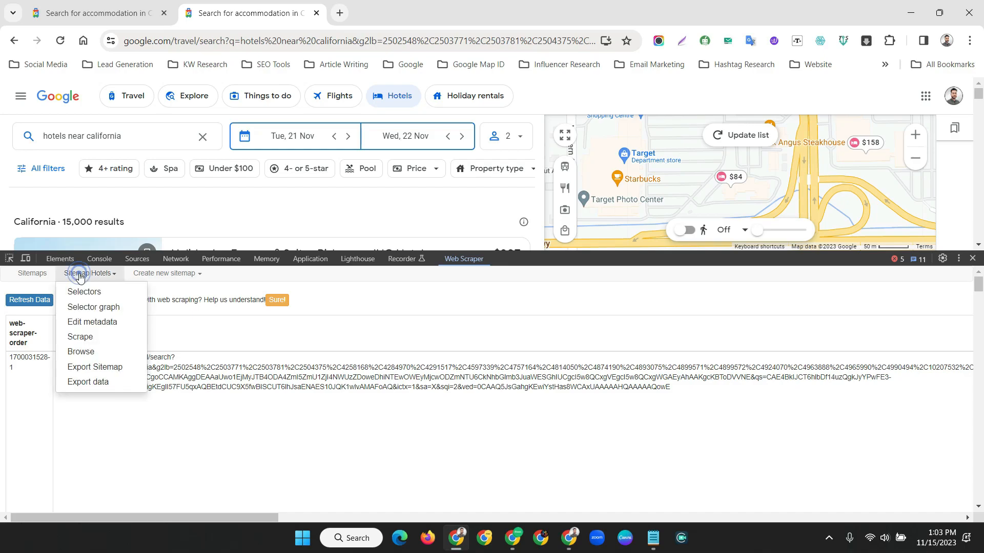
click(82, 382)
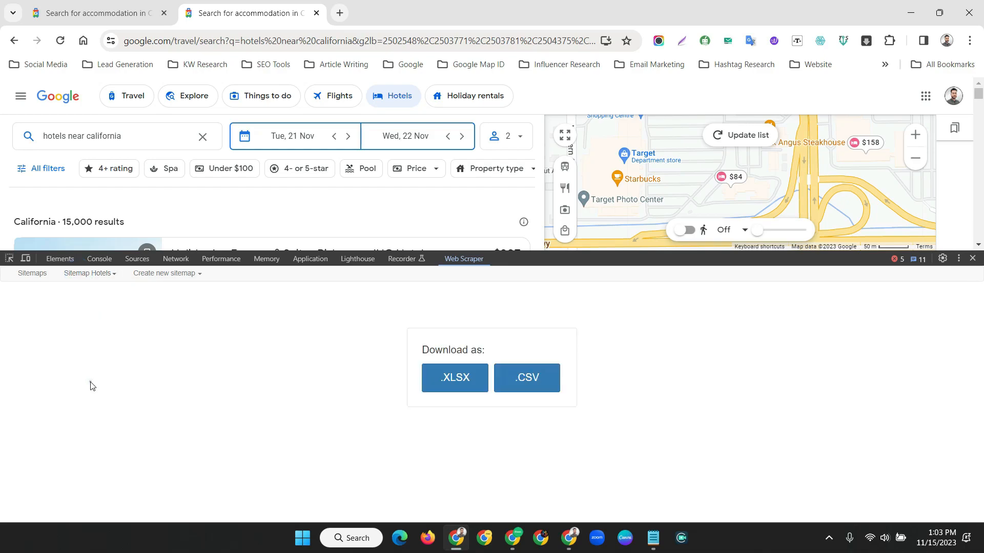
click(524, 378)
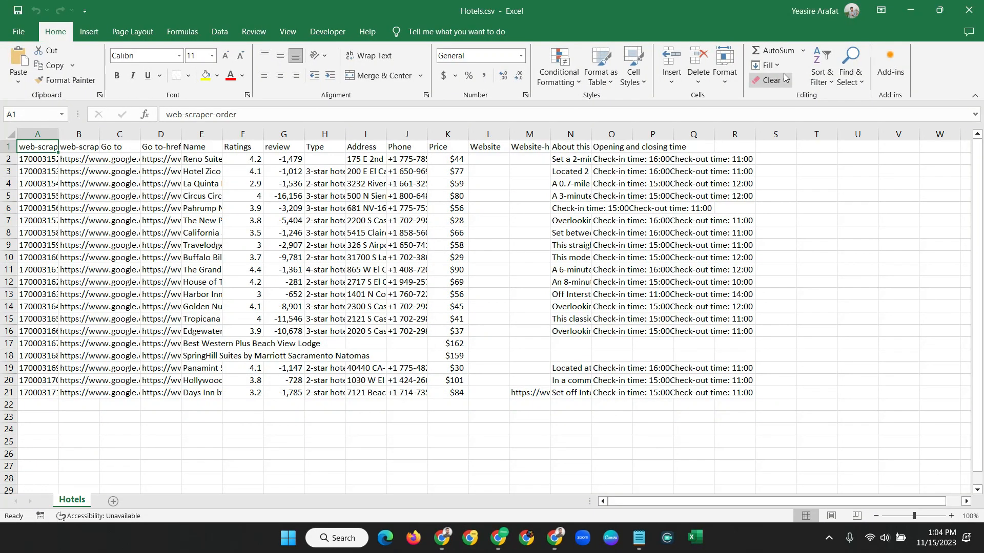
Delete the web-scraper-order, start-url, Go to, Go to-href, Website and Website-href columns, and widen the remaining columns to fit their contents
click(974, 108)
drag(38, 134, 160, 134)
ctrl+click(488, 133)
drag(222, 133, 277, 135)
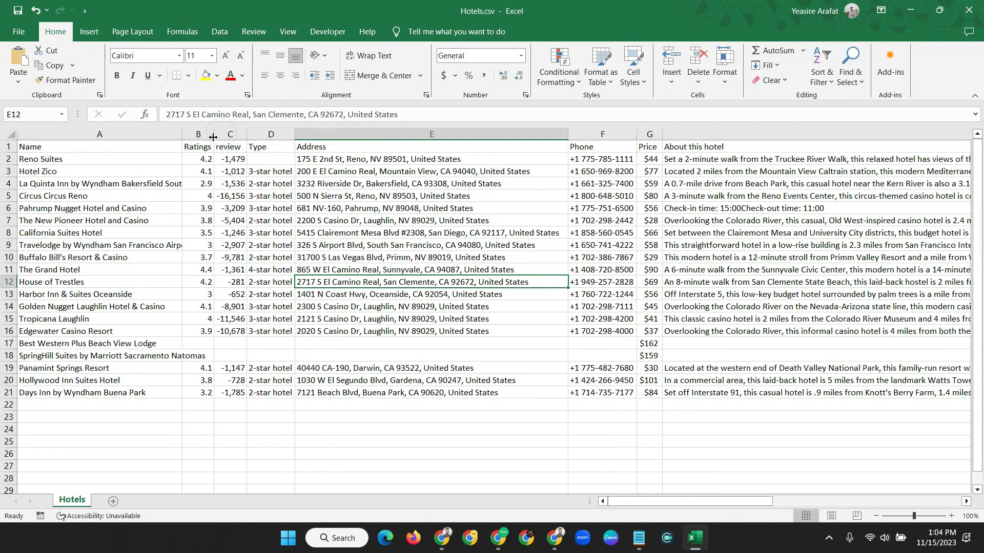
Widen the Ratings, review and Type columns and centre their contents
click(207, 134)
click(280, 75)
click(250, 134)
click(284, 75)
drag(326, 134, 340, 134)
click(309, 135)
click(281, 76)
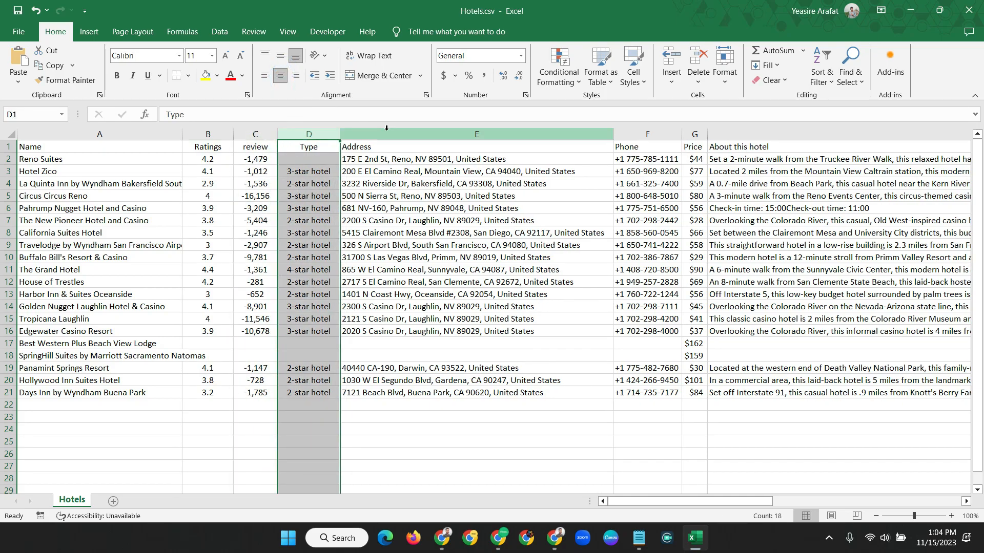
Narrow the Address column slightly, then widen the Phone and Price columns and centre their contents
drag(613, 134, 590, 136)
drag(656, 135, 663, 135)
click(637, 134)
click(280, 75)
drag(689, 134, 703, 135)
click(684, 134)
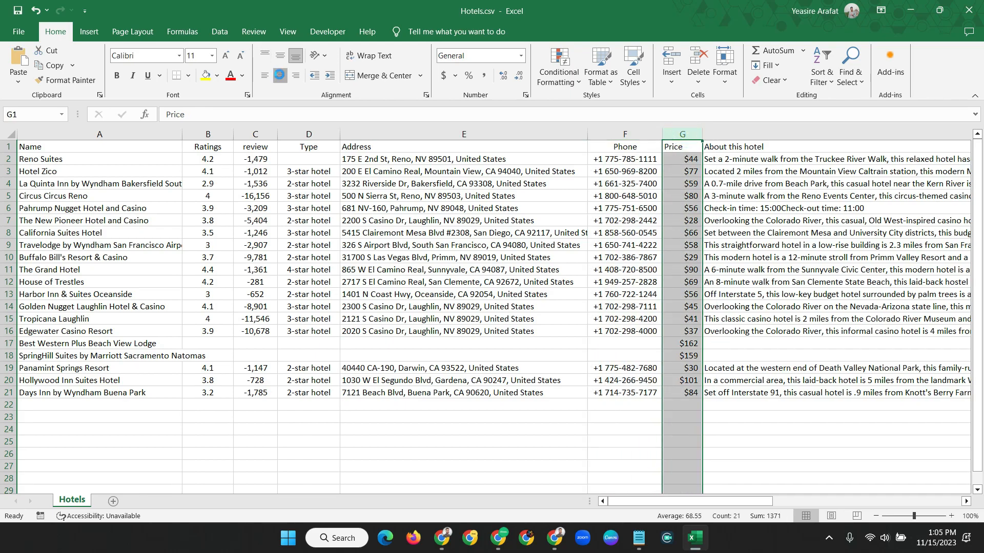
click(279, 76)
Narrow the About this hotel column so the Opening and closing time column sits close beside it, adjusting its width
drag(710, 499, 774, 422)
scroll(574, 307, down, 5)
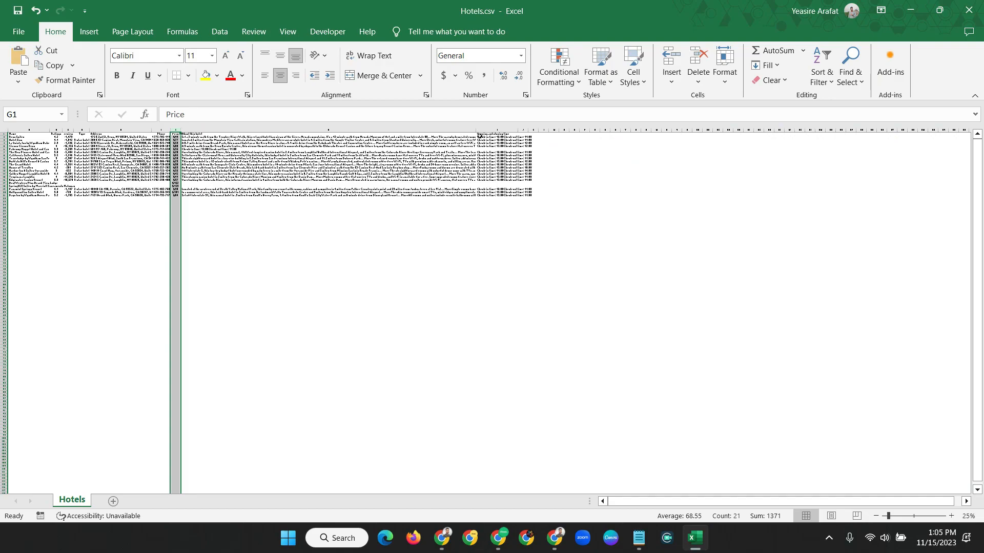
drag(474, 128, 215, 124)
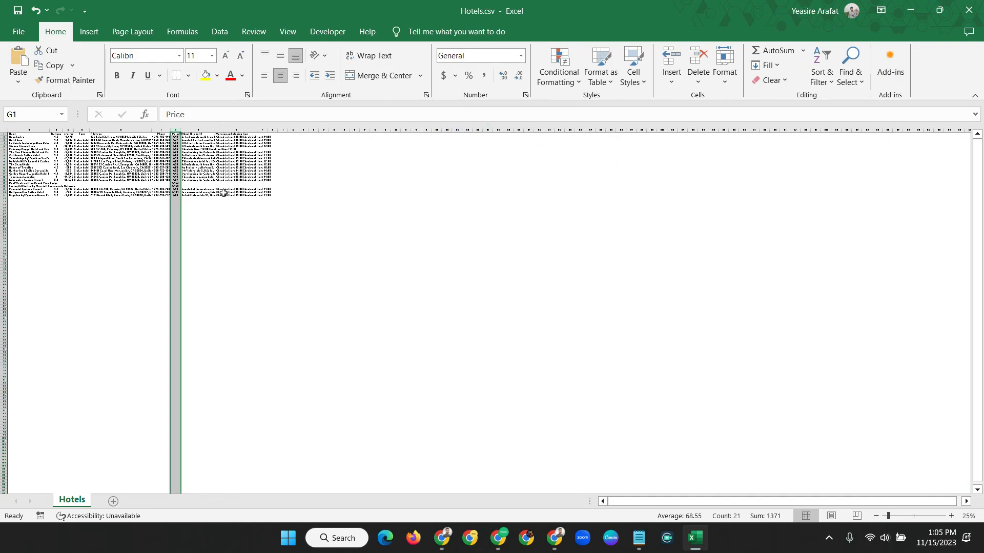
ctrl+scroll(223, 205, up, 5)
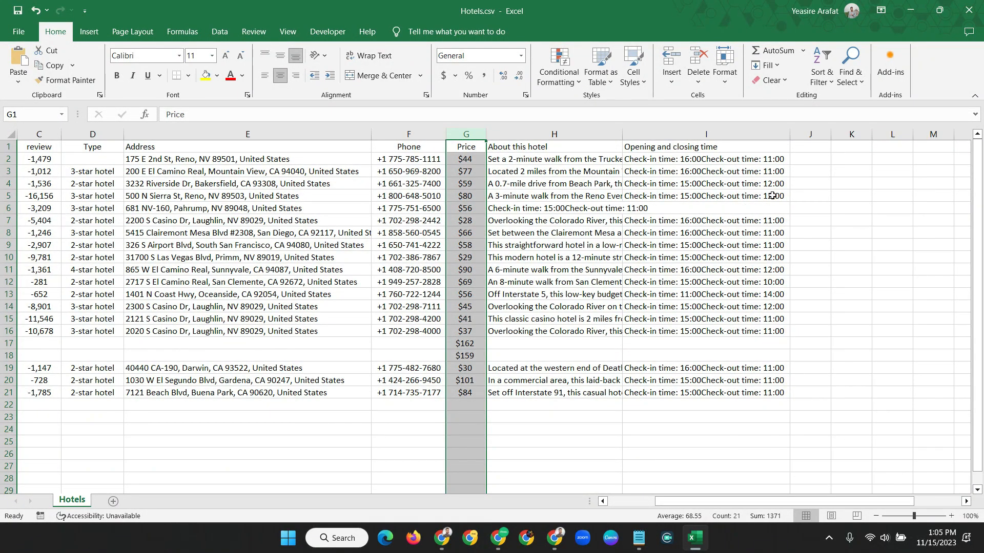
click(851, 171)
click(665, 129)
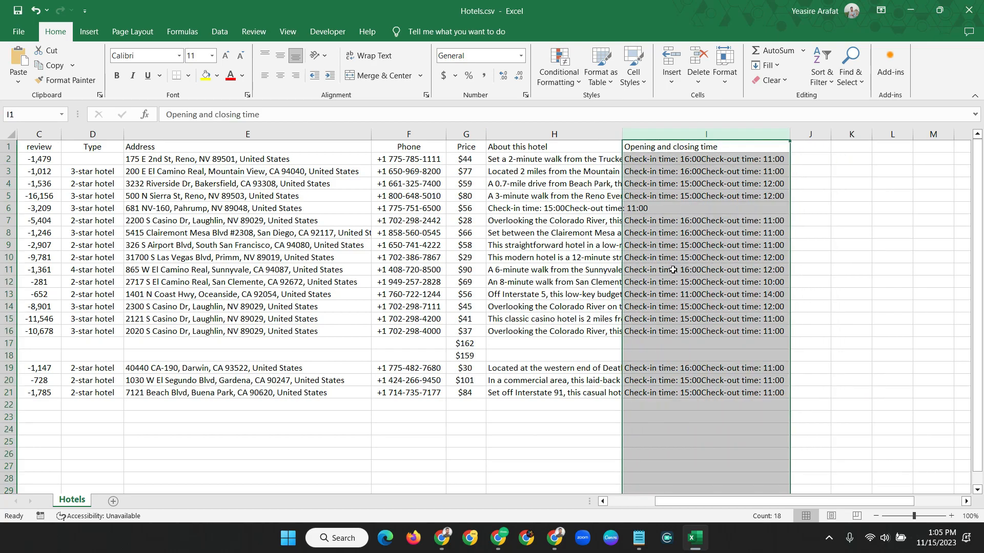
click(861, 254)
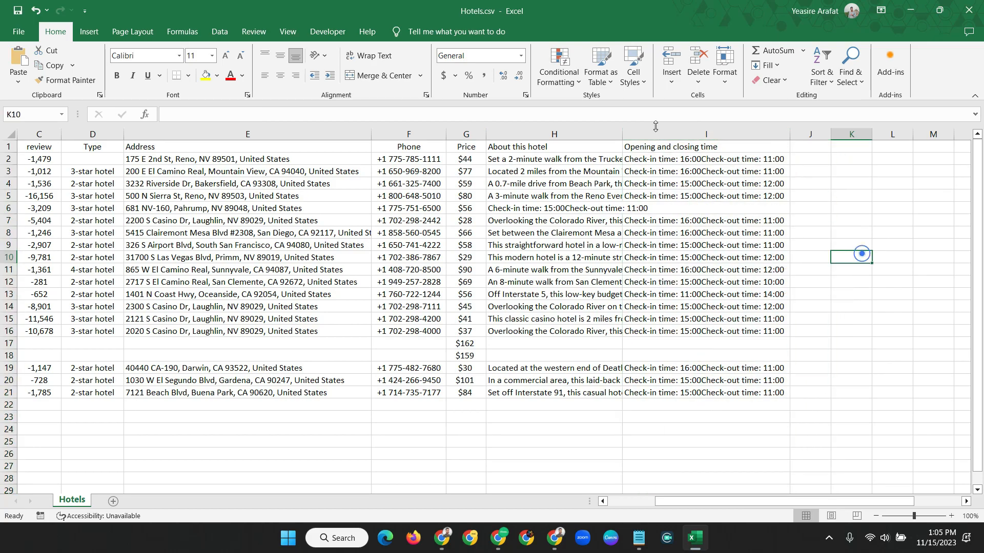
drag(622, 135, 661, 134)
Examine the cleaned-up hotel sheet, including the Best Western Plus Beach View Lodge and SpringHill Suites rows for missing details
scroll(649, 158, down, 3)
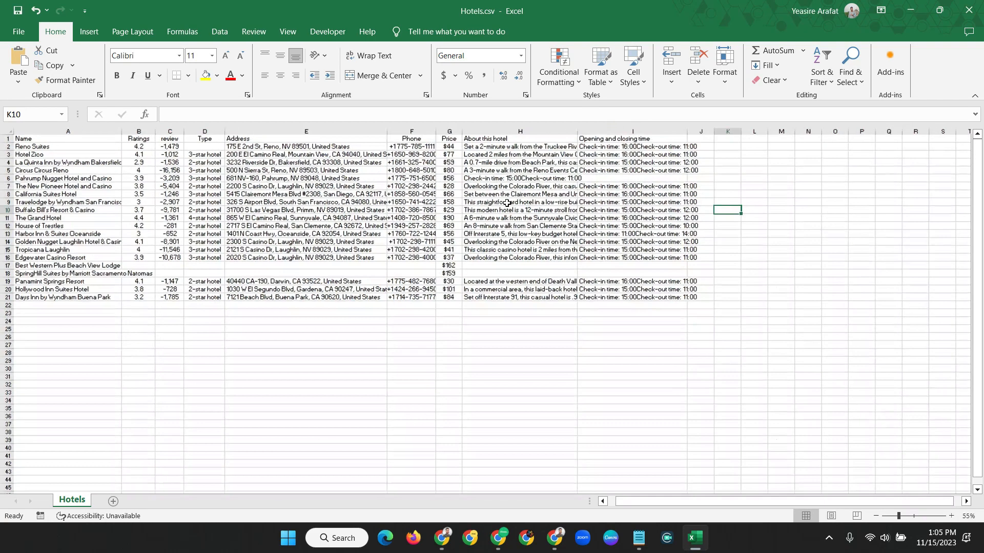
scroll(523, 460, up, 4)
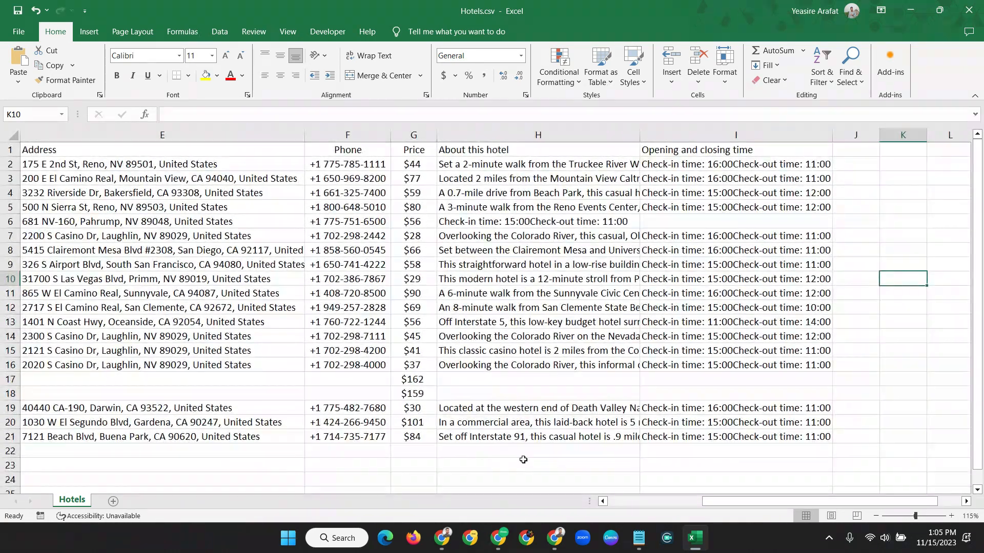
click(696, 501)
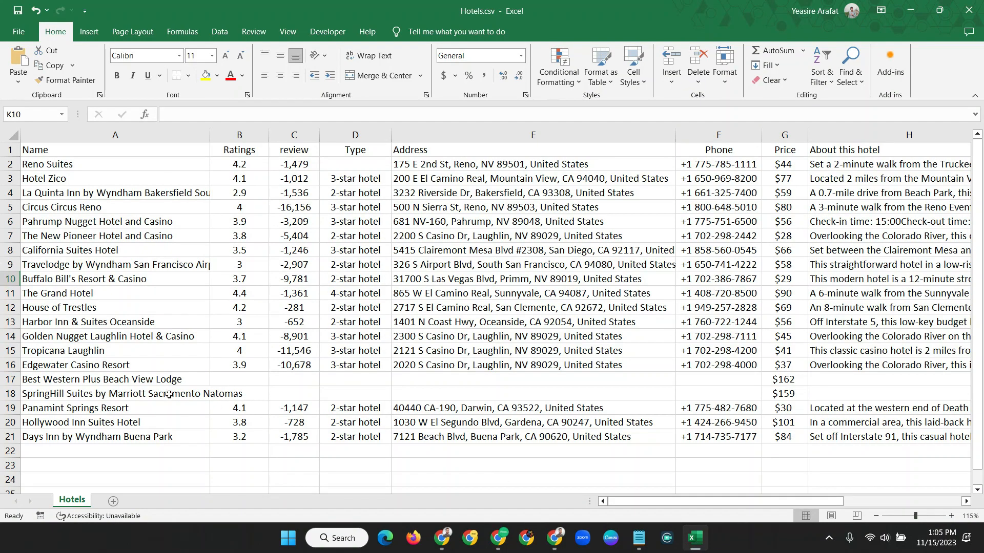
click(10, 379)
click(10, 393)
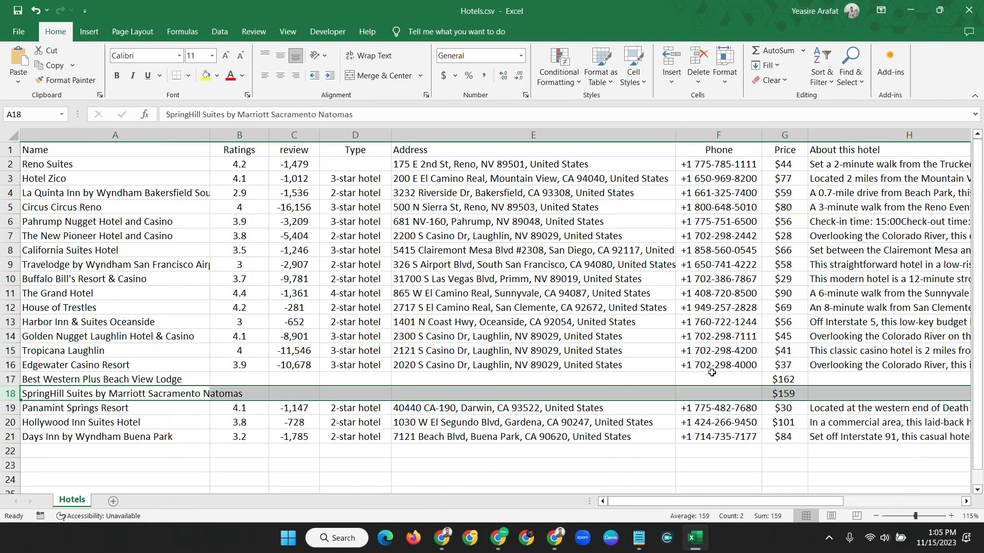
click(282, 379)
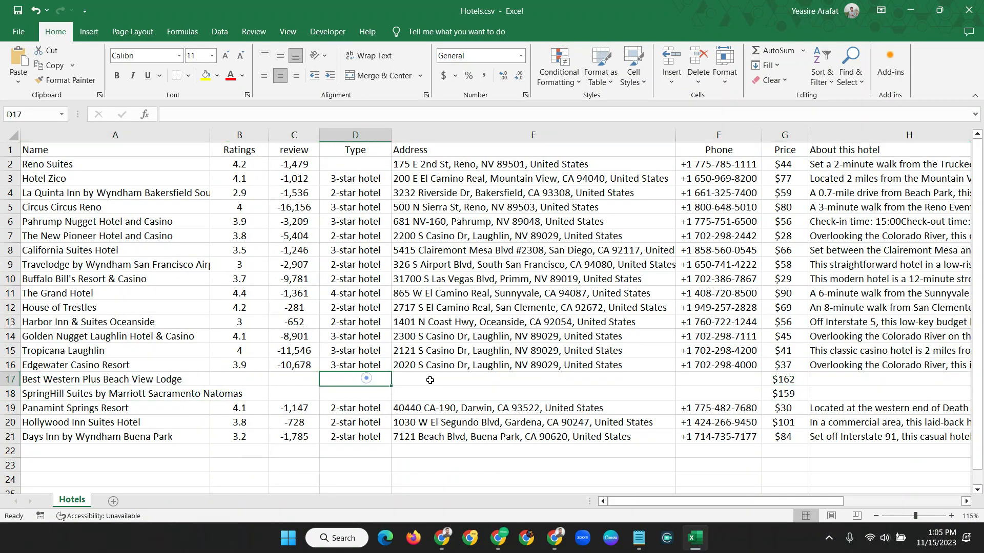
key(Down)
key(Left)
ctrl+scroll(430, 400, down, 2)
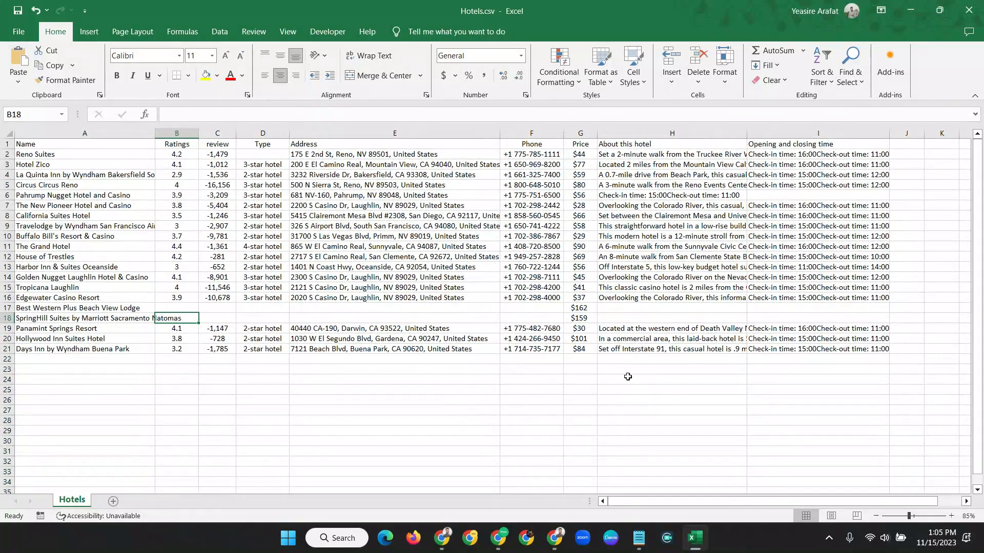
drag(618, 505, 616, 506)
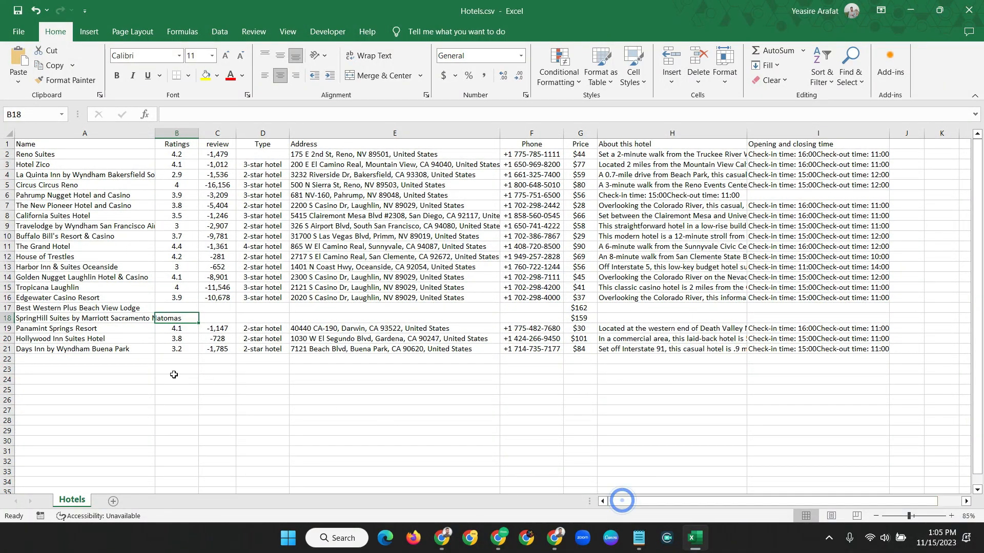
Close the Hotels.csv workbook, return to the browser and delete the Hotels sitemap from Web Scraper
click(968, 11)
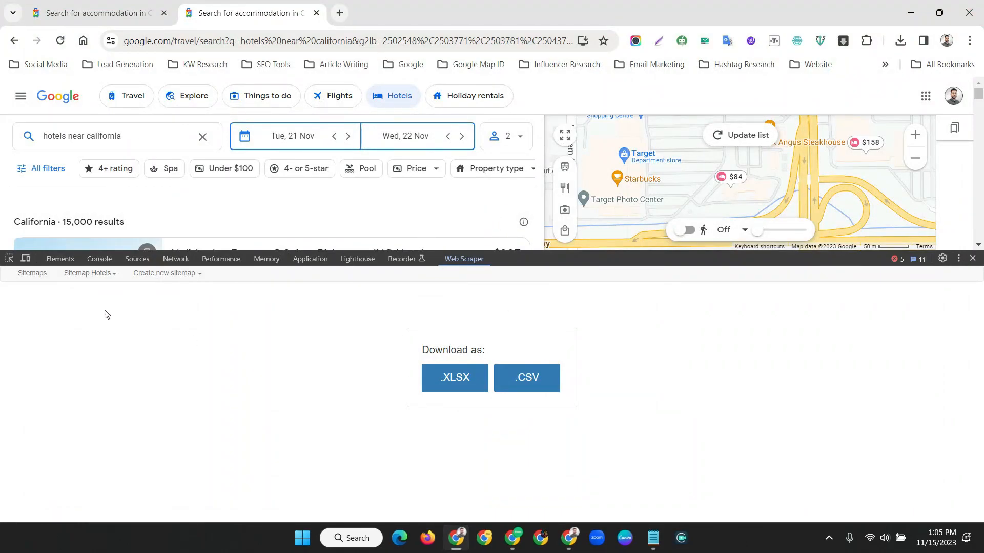
click(28, 277)
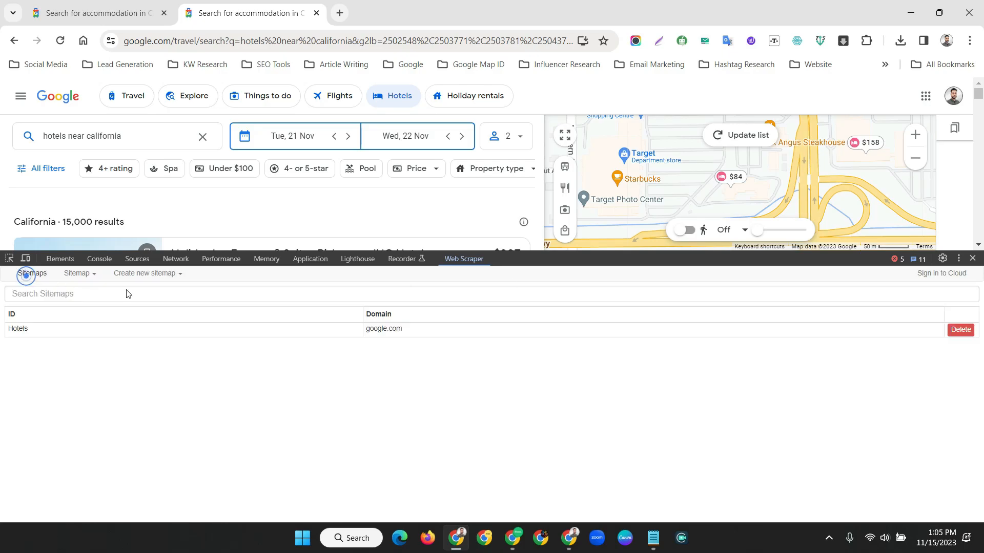
click(960, 330)
click(579, 369)
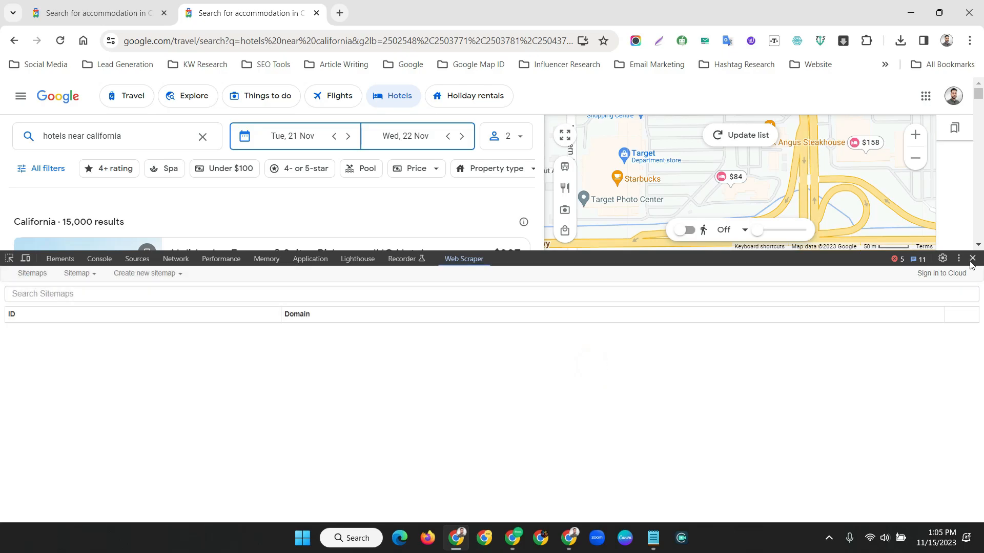
Close the developer tools and leave the hotel results page for the desktop
click(972, 258)
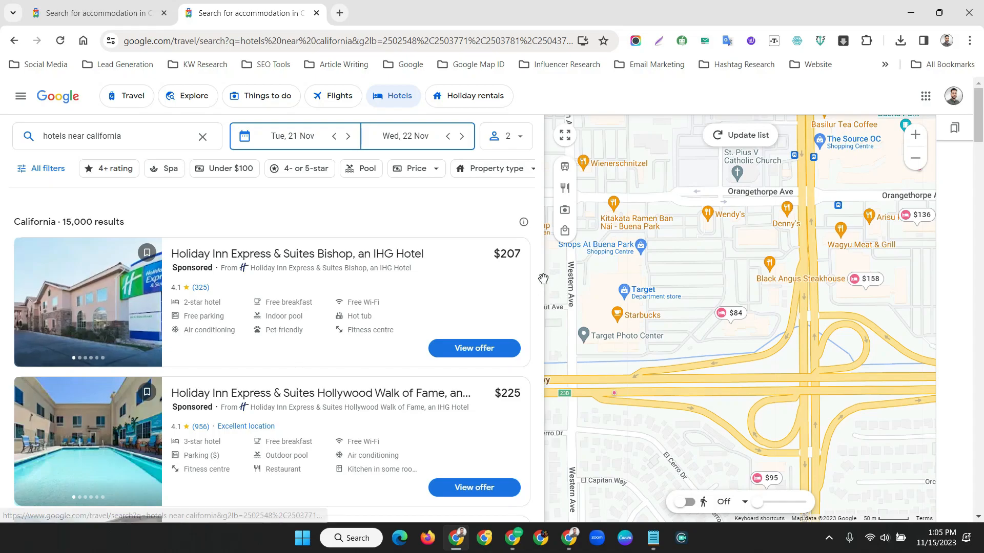
scroll(397, 273, down, 5)
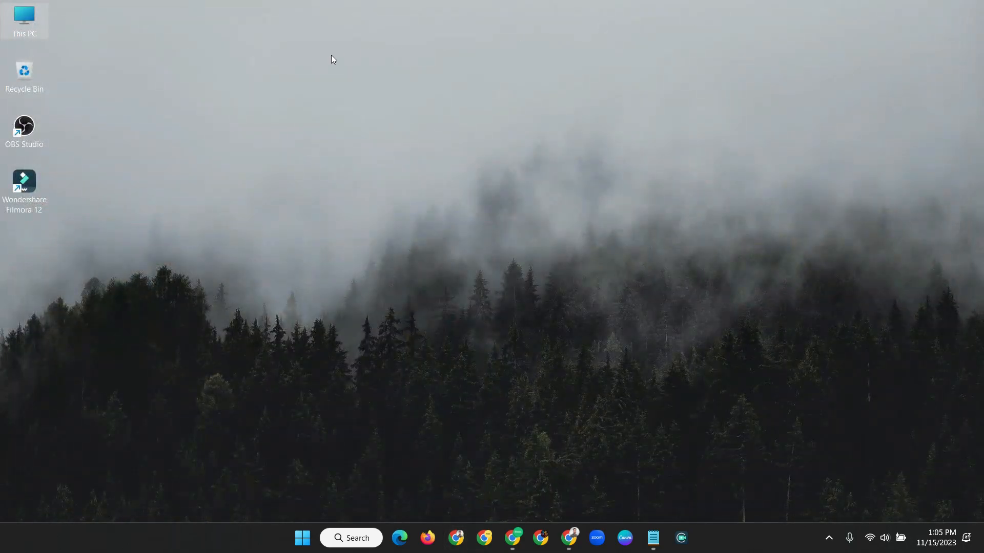
right_click(331, 54)
click(356, 111)
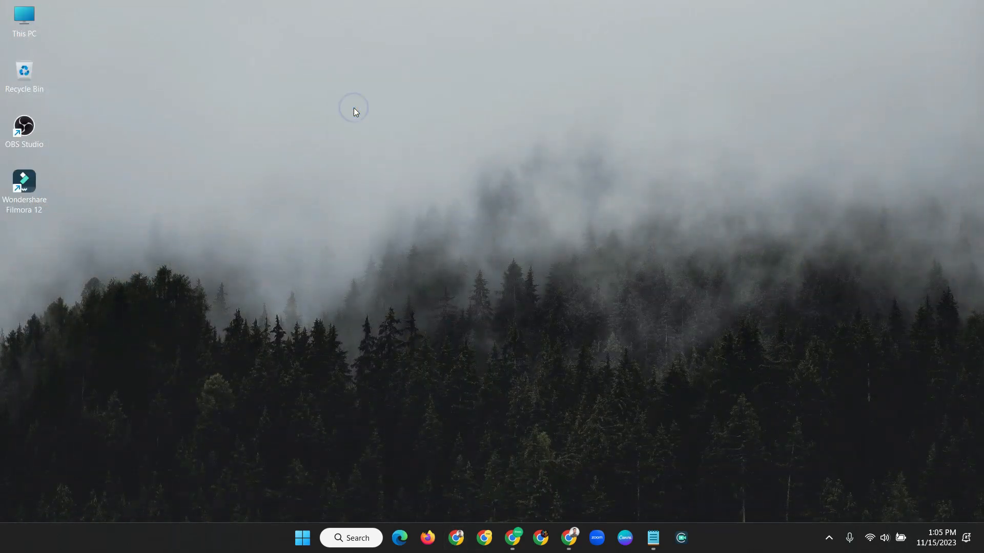